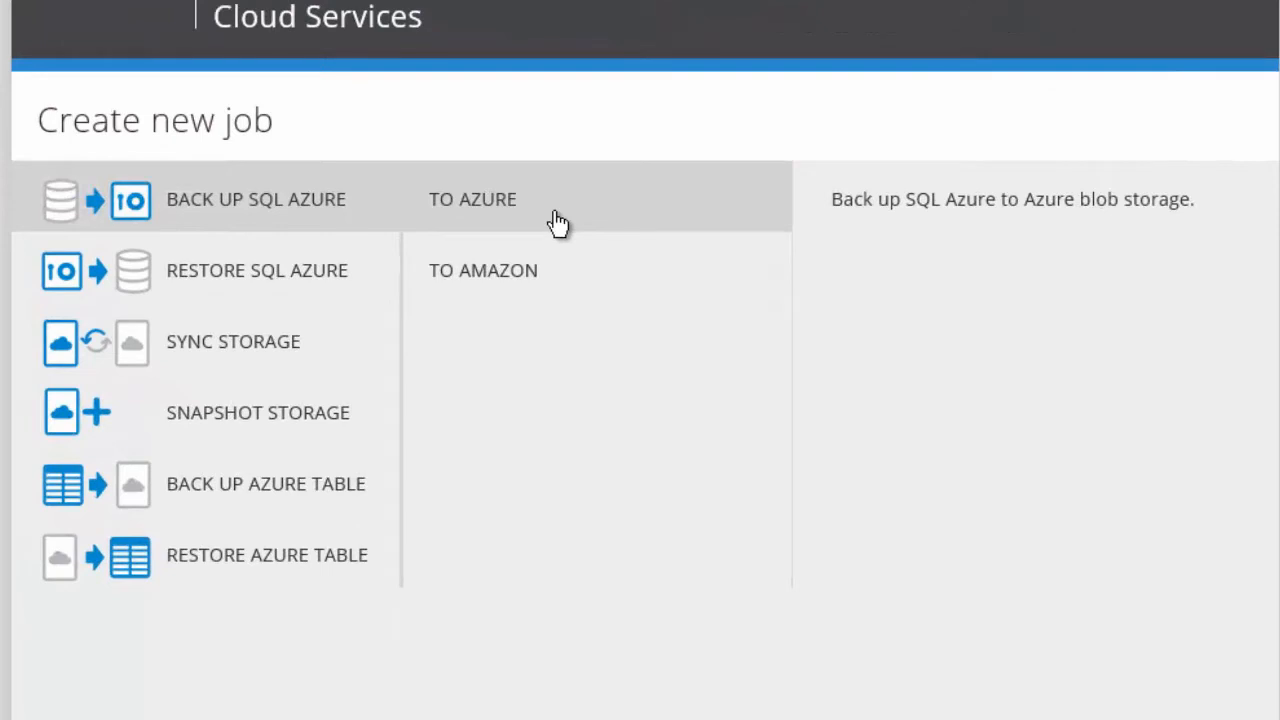
# Step: Start a job backing up SQL Azure to Azure and sign in with the account e-mail and saved account password
pyautogui.click(557, 223)
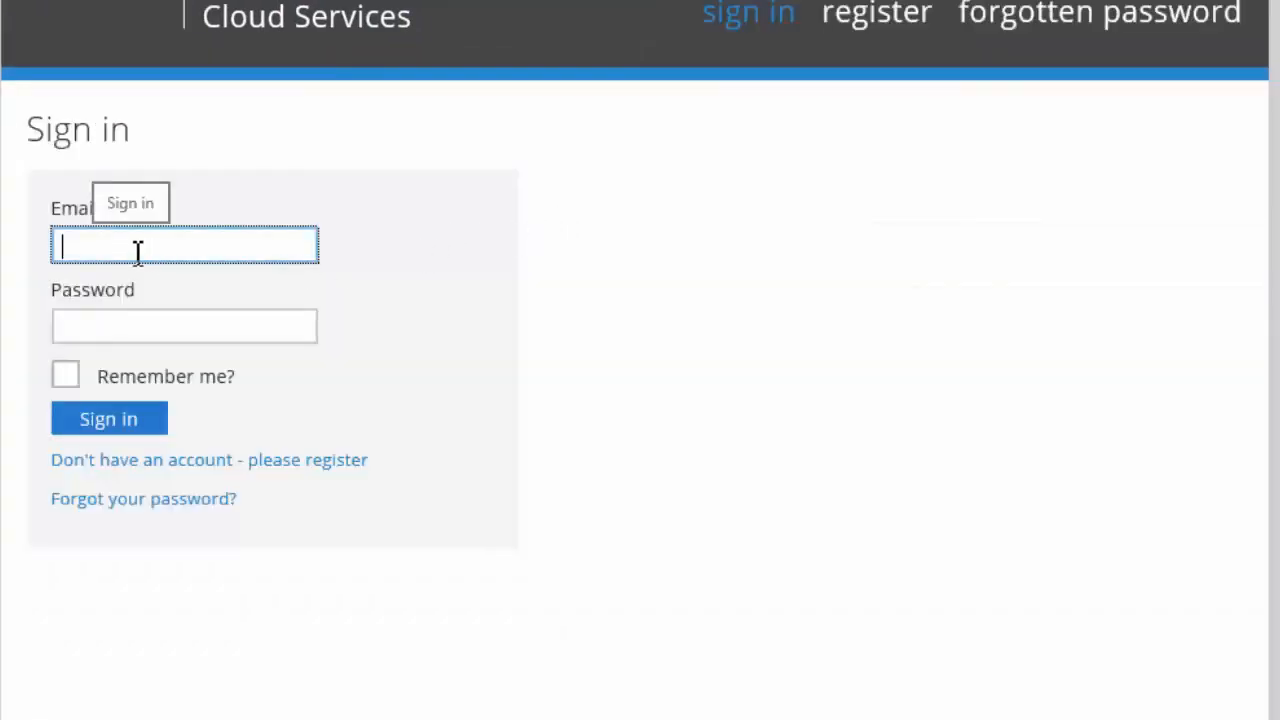
pyautogui.write('grant')
pyautogui.press('Down')
pyautogui.press('Down')
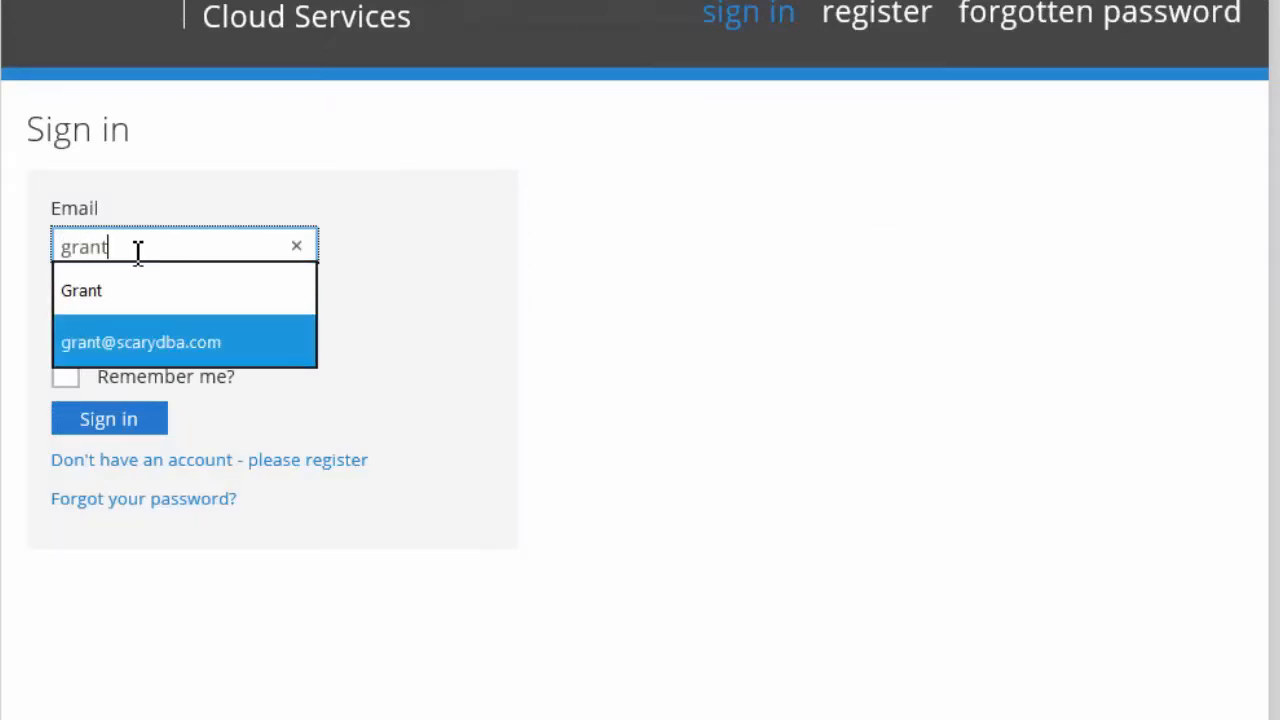
pyautogui.press('Return')
pyautogui.click(66, 382)
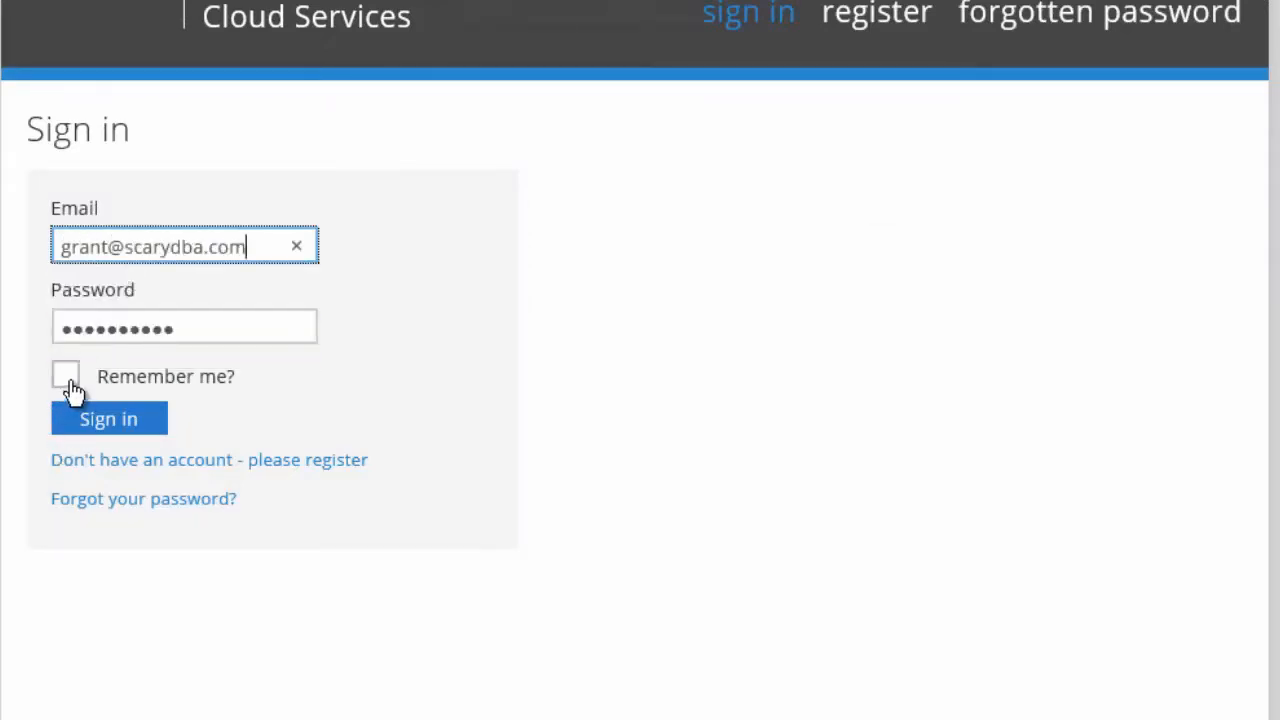
pyautogui.click(137, 428)
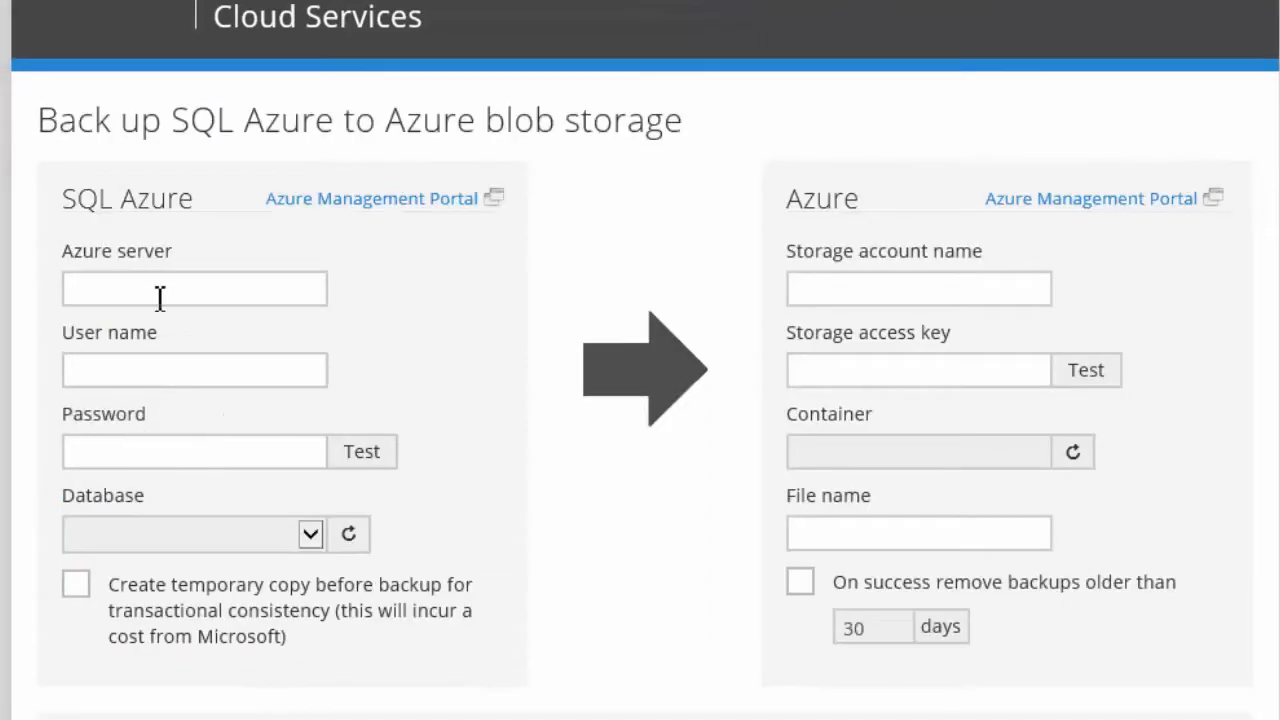
# Step: Review the firewall and SQL user permission hints for the Azure server and user name fields
pyautogui.click(119, 290)
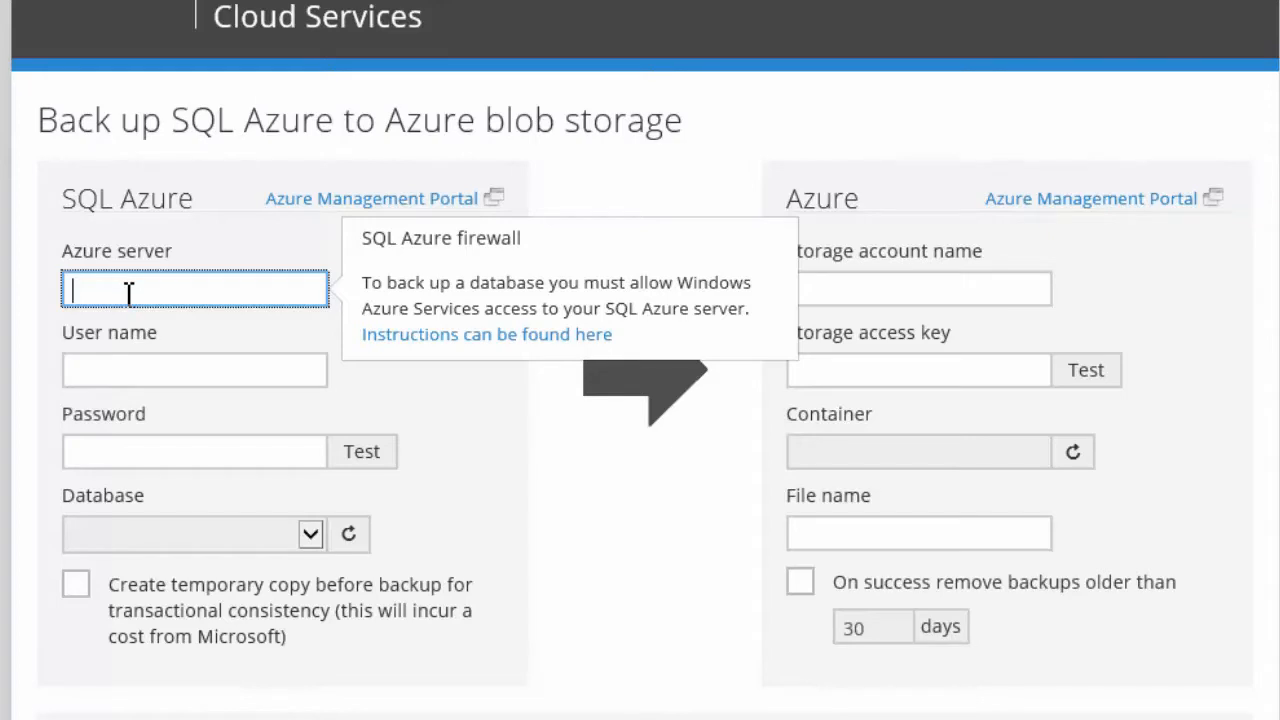
pyautogui.click(167, 372)
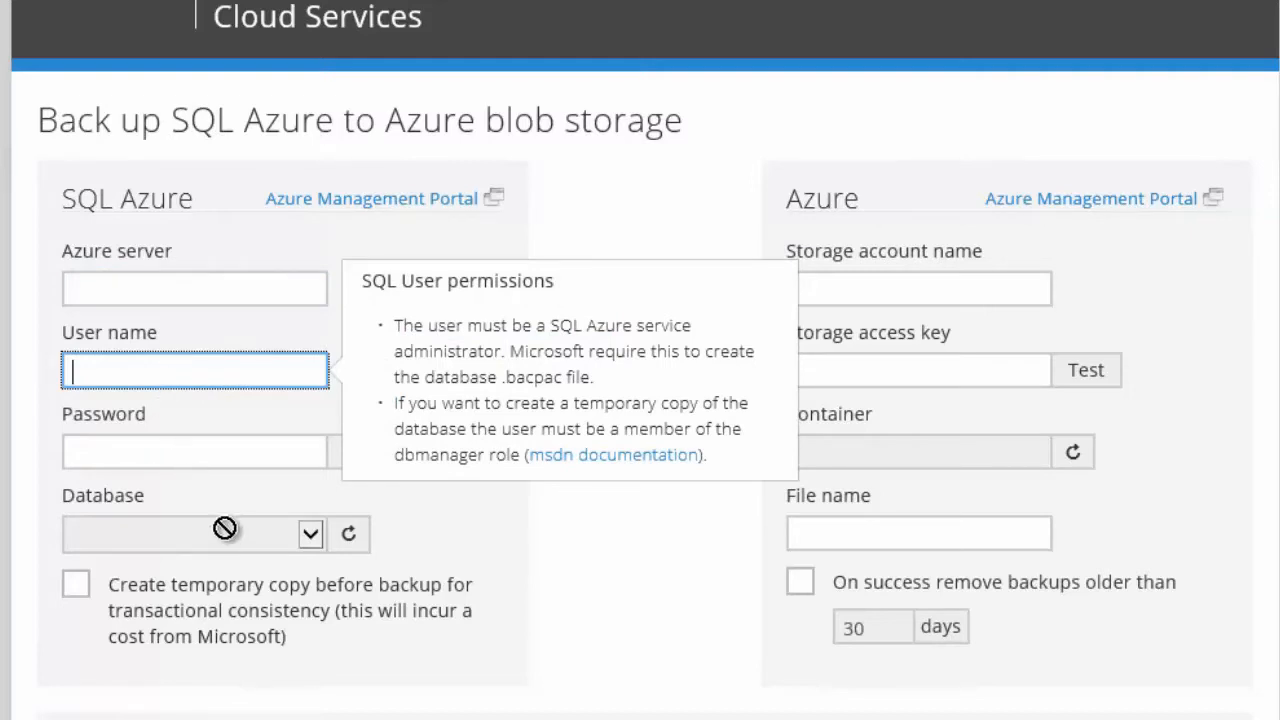
pyautogui.click(645, 610)
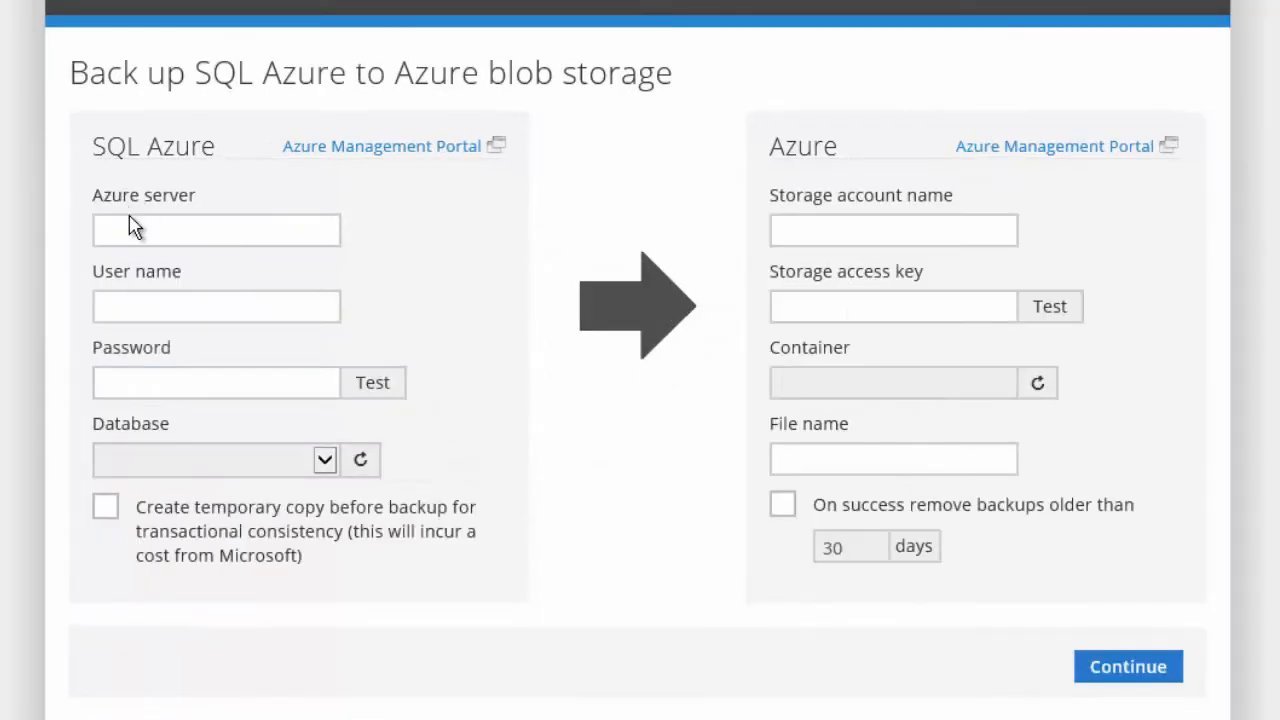
# Step: Set the Azure server to y7oijx8qp2, enter the SQL user name and password, and test the connection
pyautogui.click(109, 284)
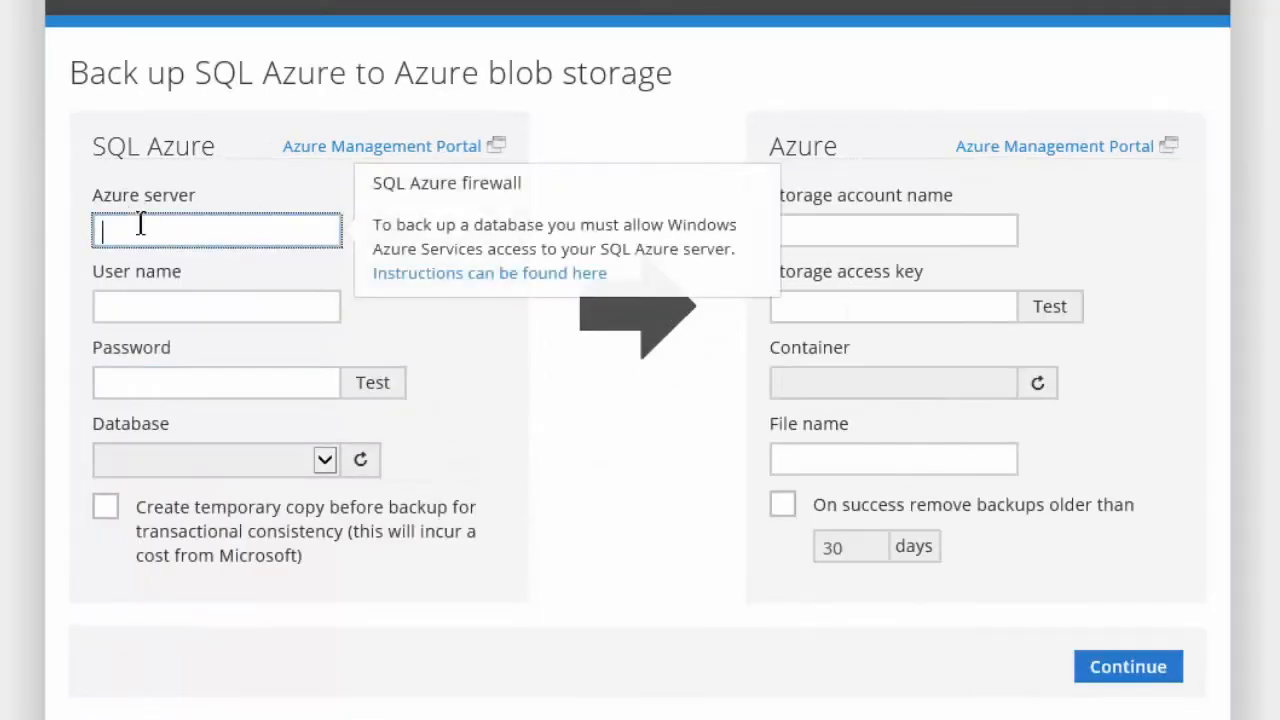
pyautogui.write('y7oijx8qp2')
pyautogui.click(158, 304)
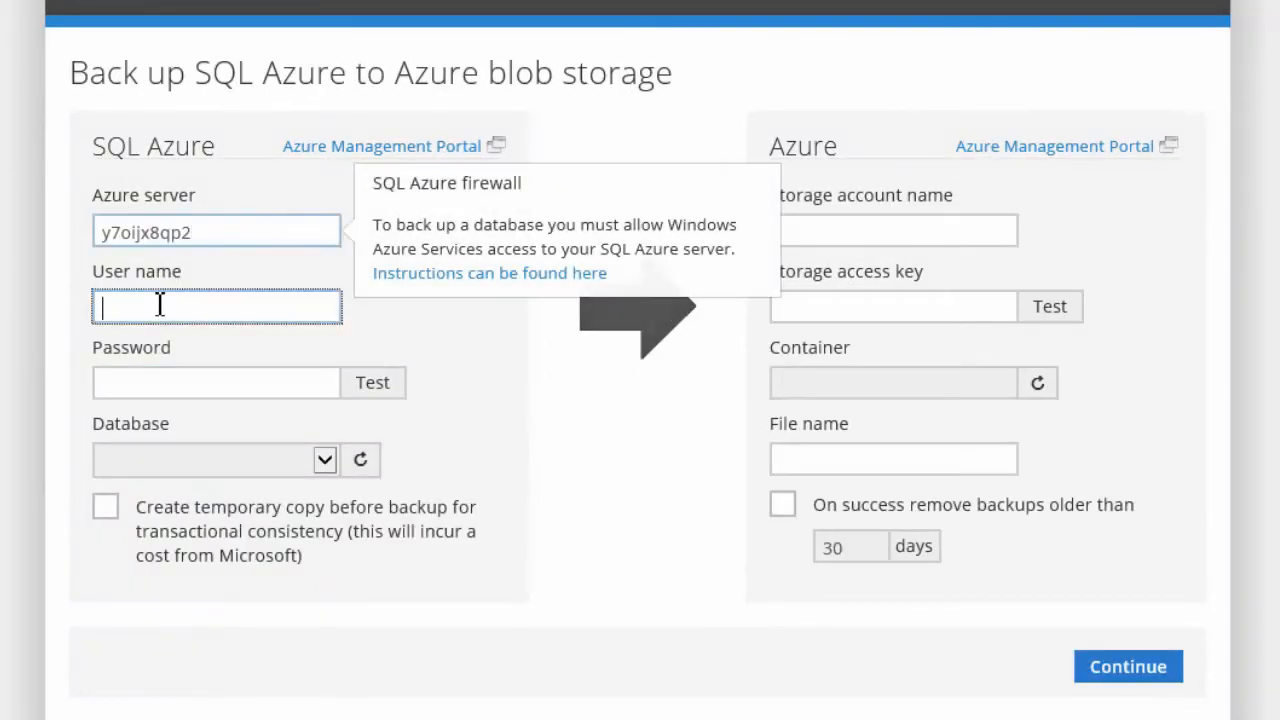
pyautogui.write('Grant')
pyautogui.press('Tab')
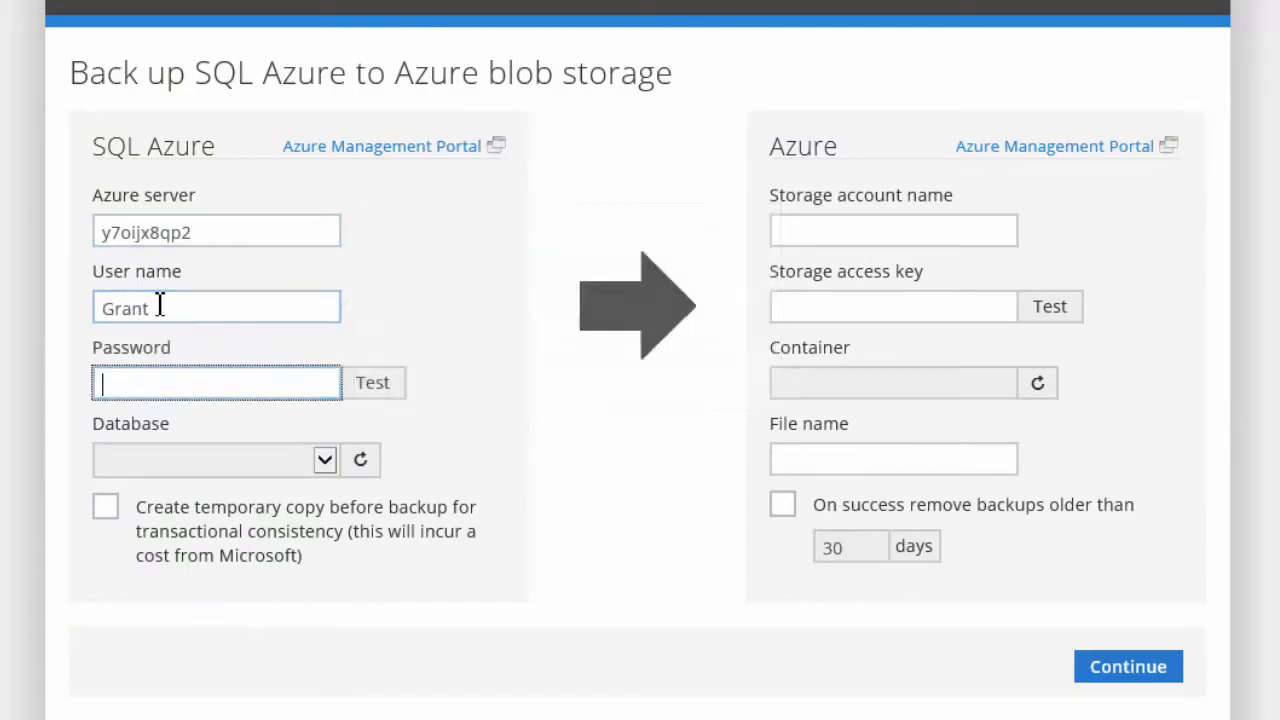
pyautogui.write('*********')
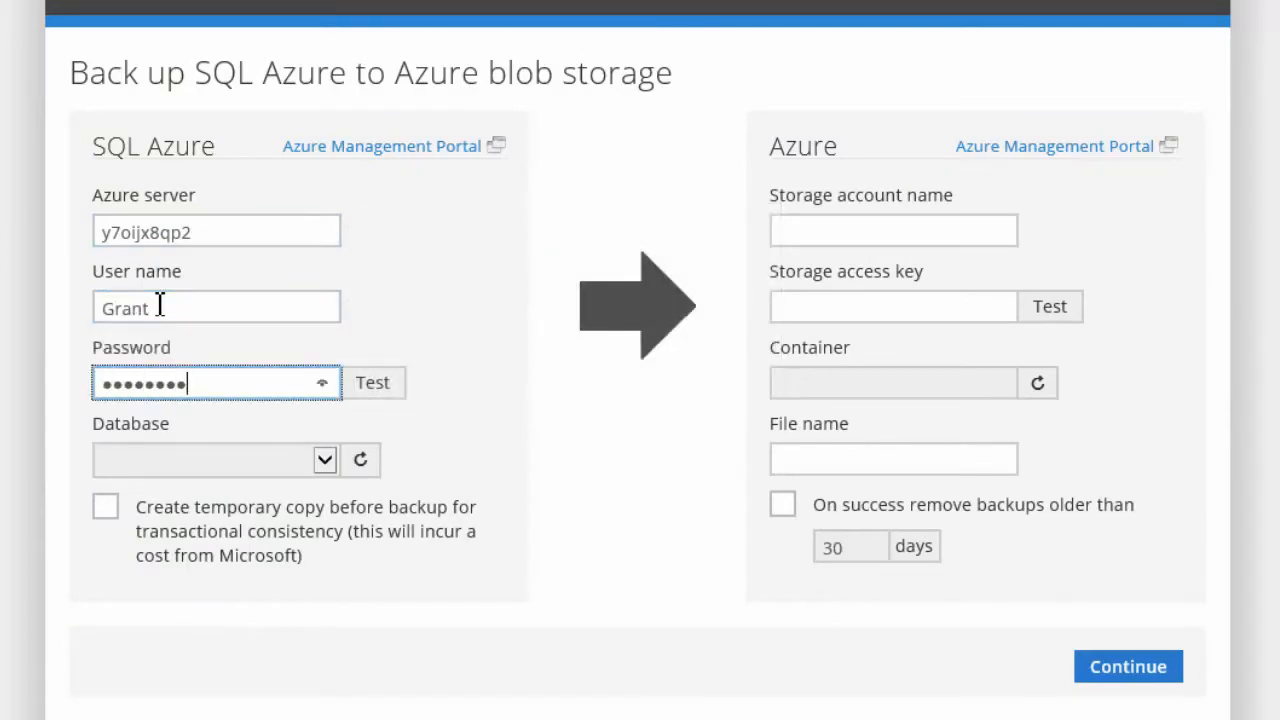
pyautogui.write('**')
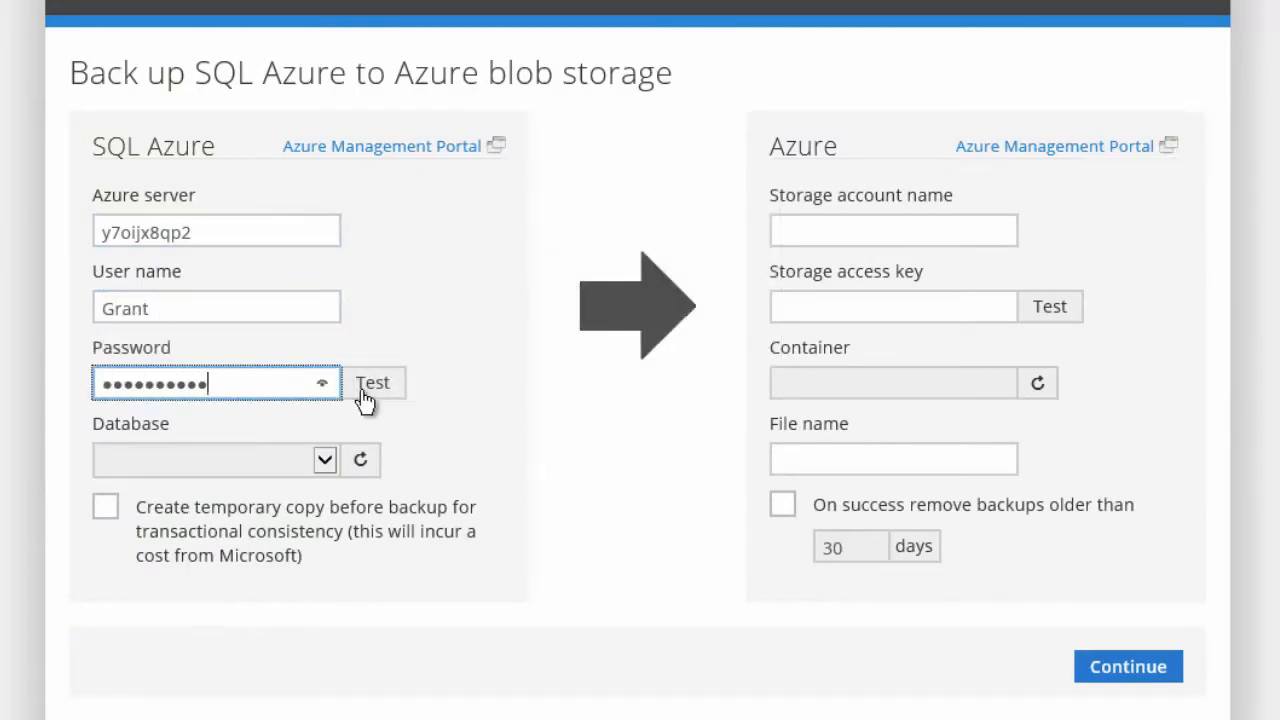
pyautogui.click(396, 389)
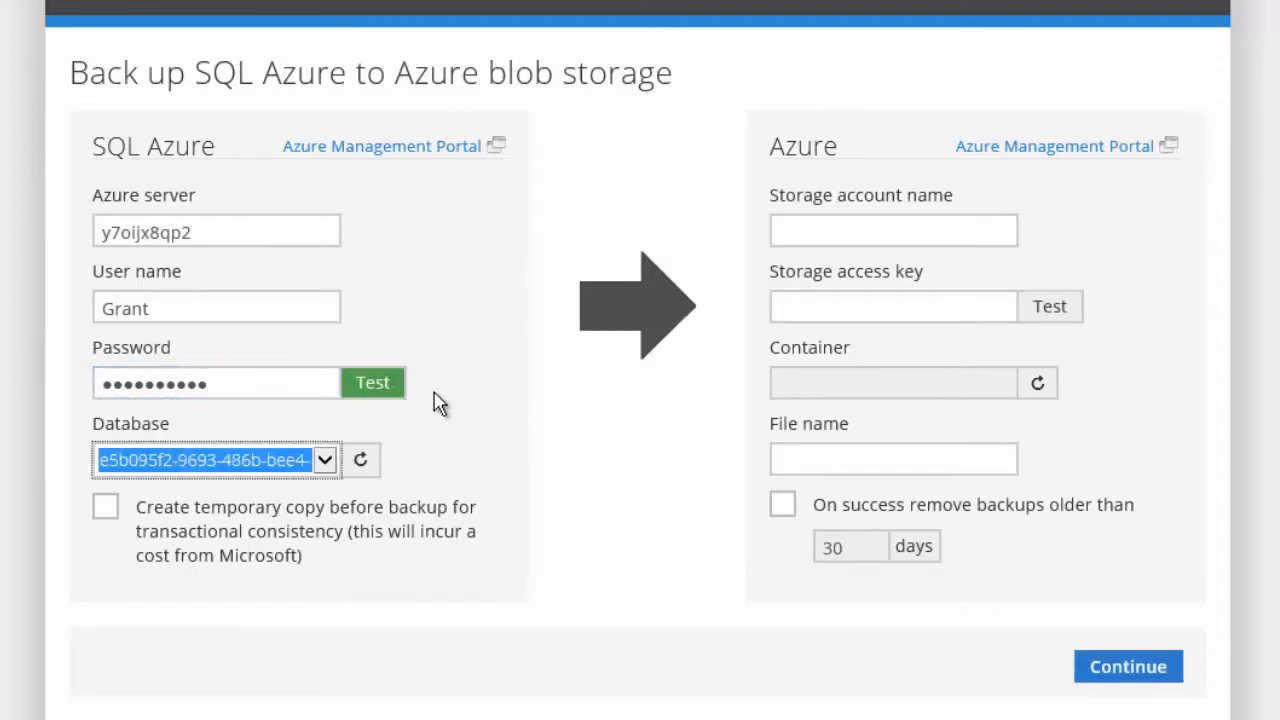
# Step: Choose the RedGateCloudServices database as the source and enable creating a temporary copy before backup
pyautogui.click(330, 462)
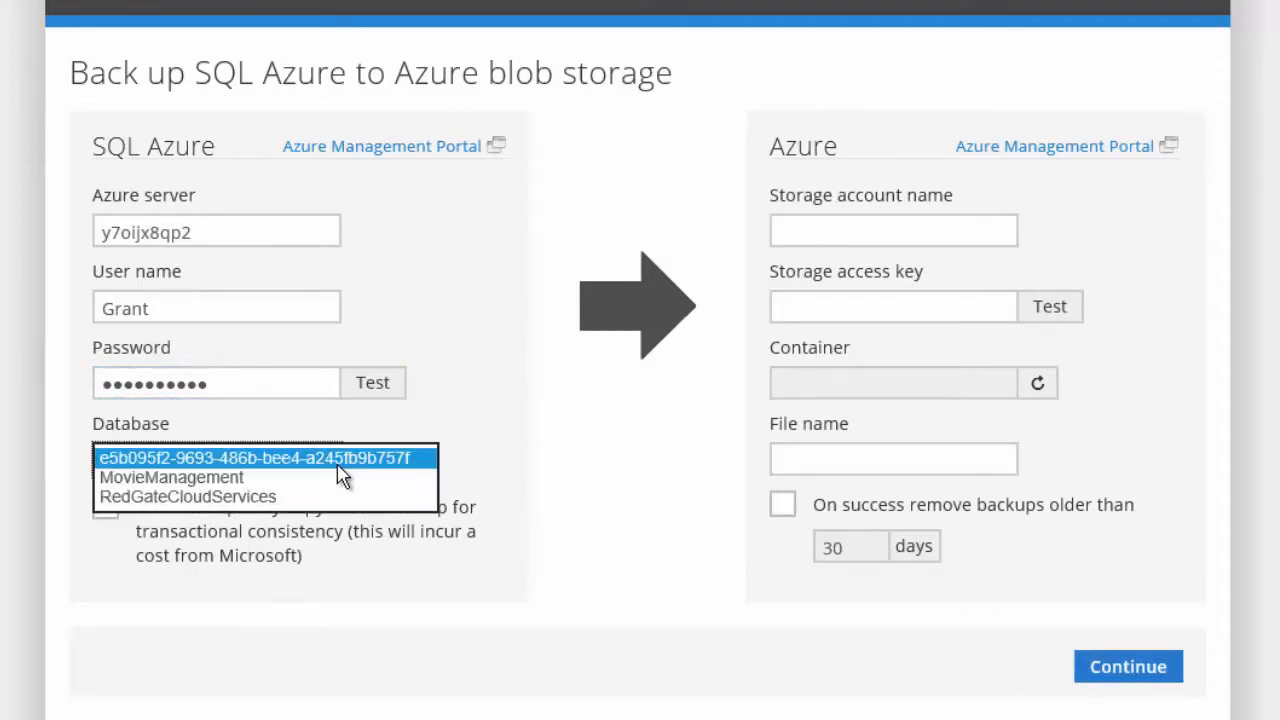
pyautogui.click(214, 497)
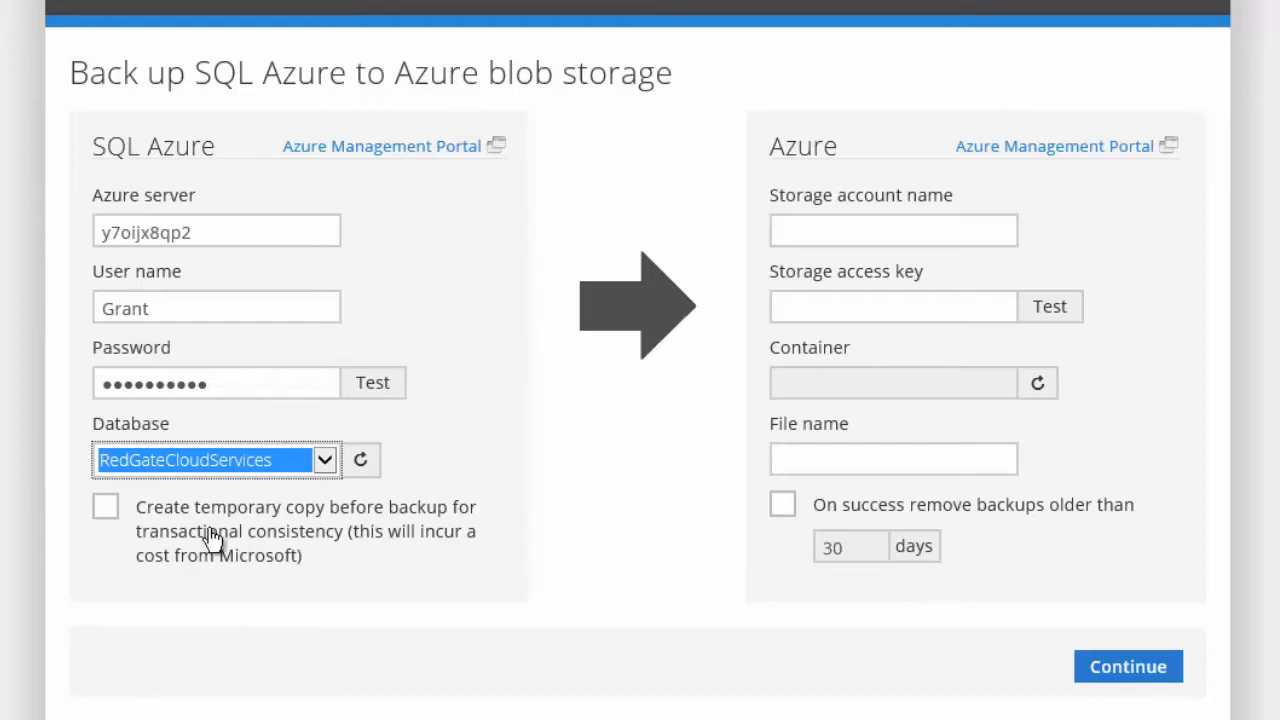
pyautogui.click(105, 507)
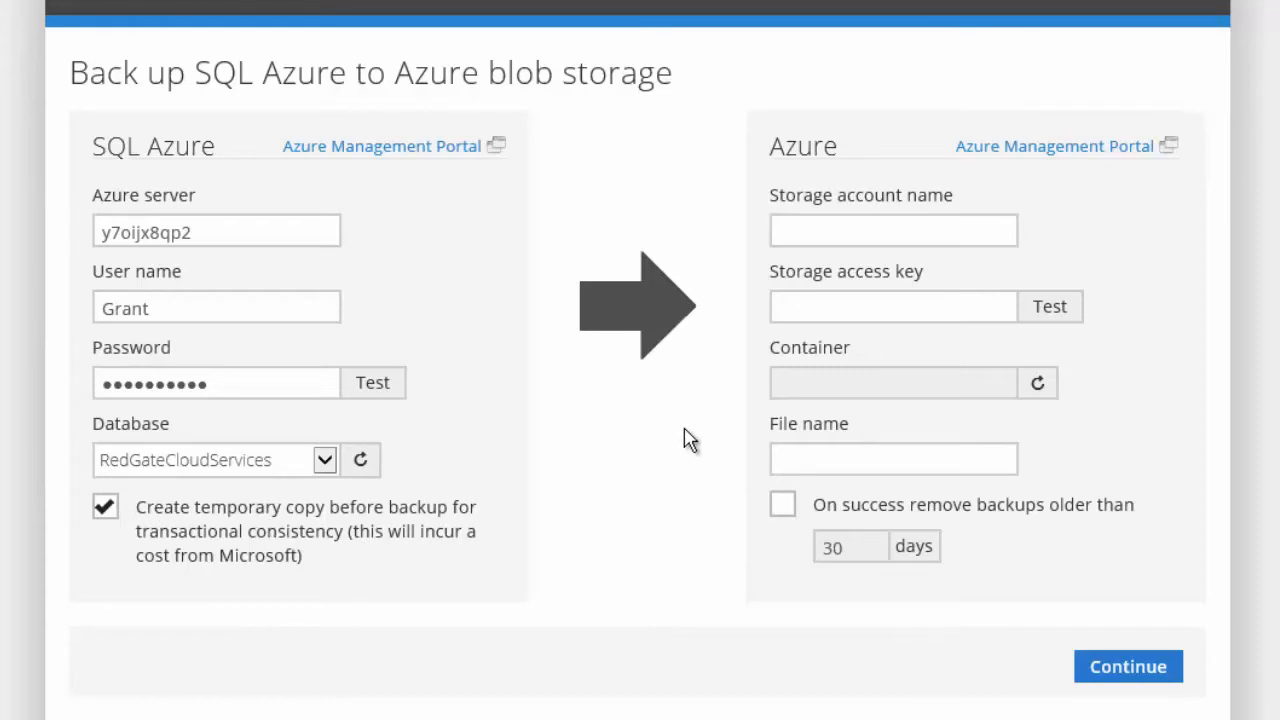
# Step: Set the storage account name to clouddojo, paste the storage access key, and test the storage connection
pyautogui.click(839, 234)
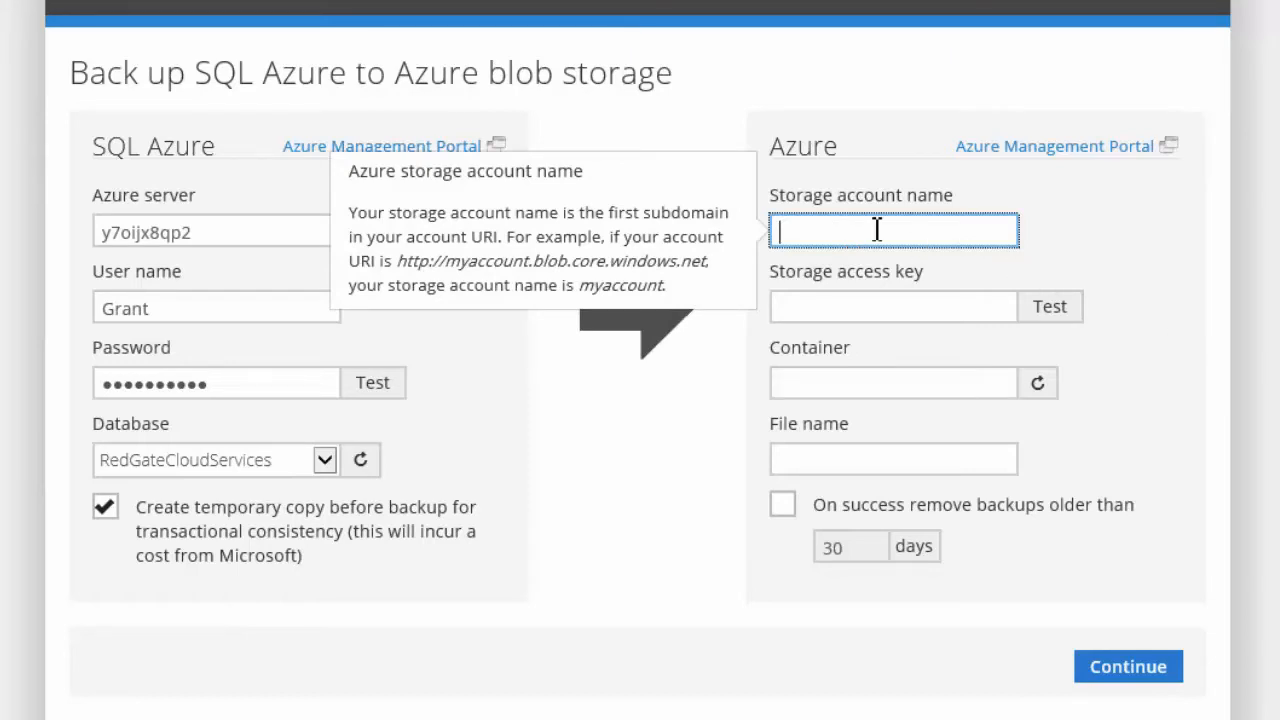
pyautogui.write('clouddojo')
pyautogui.click(864, 306)
pyautogui.hotkey('ctrl', 'v')
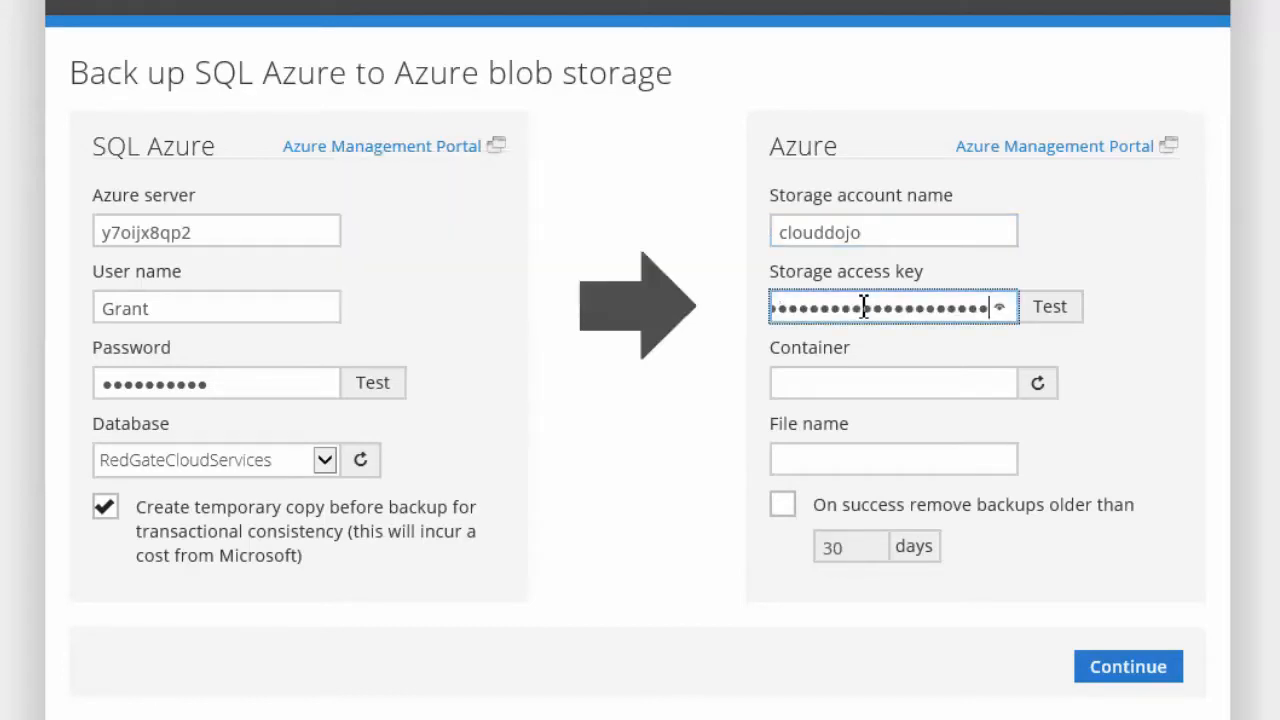
pyautogui.click(1049, 306)
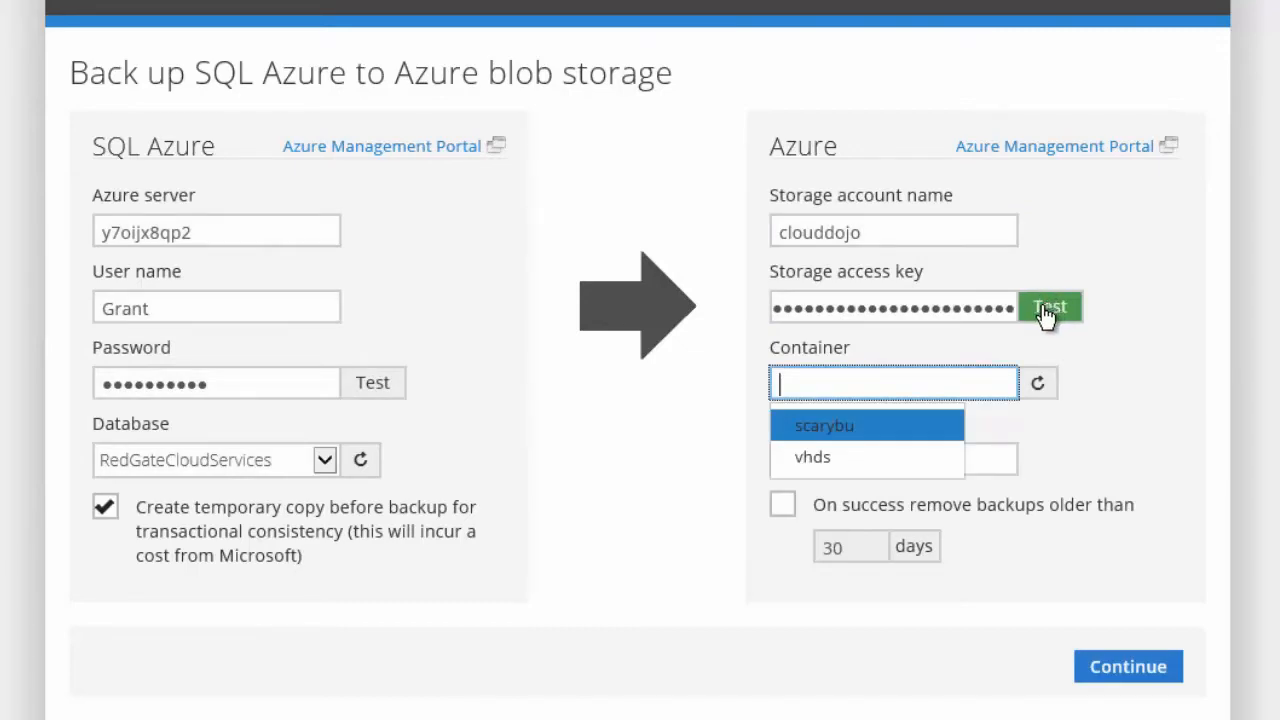
# Step: Choose the scarybu container for the backup and name the backup file RGCS_BU
pyautogui.click(857, 431)
pyautogui.click(845, 462)
pyautogui.write('RGCS_BU')
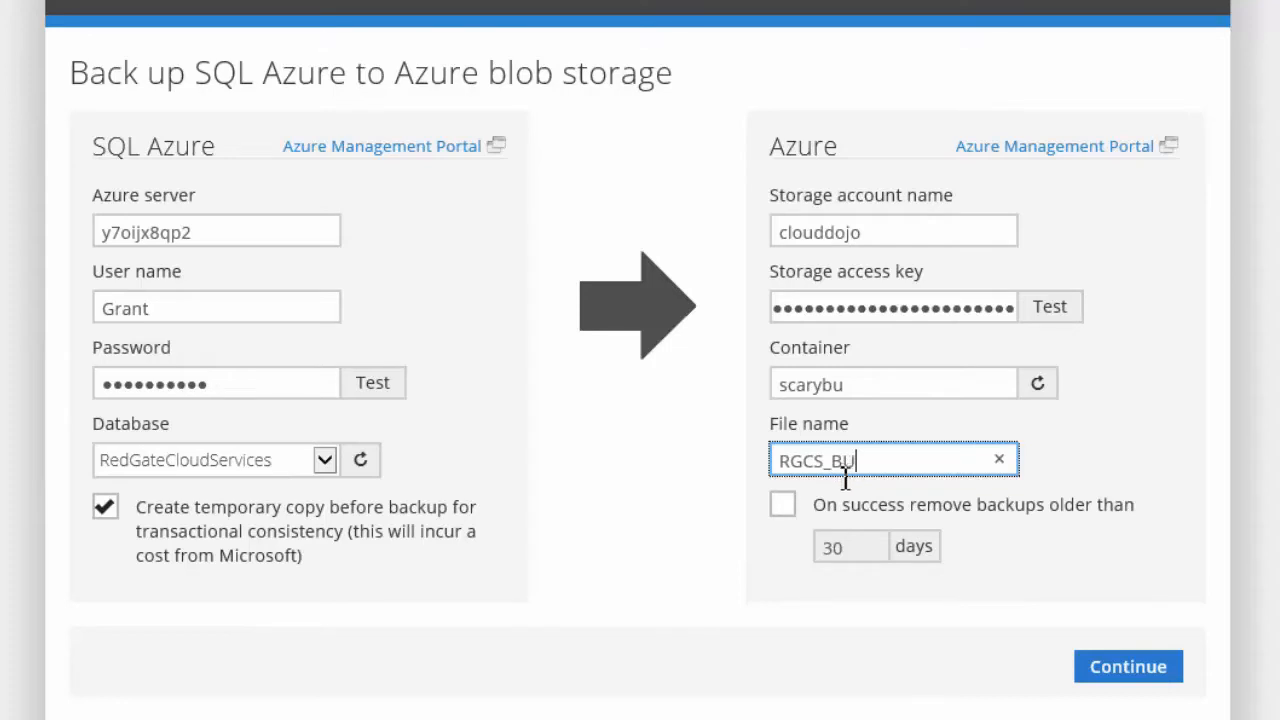
# Step: Enable removing backups older than 2 days on success and continue to the scheduling page
pyautogui.click(785, 508)
pyautogui.moveTo(866, 548); pyautogui.dragTo(800, 545)
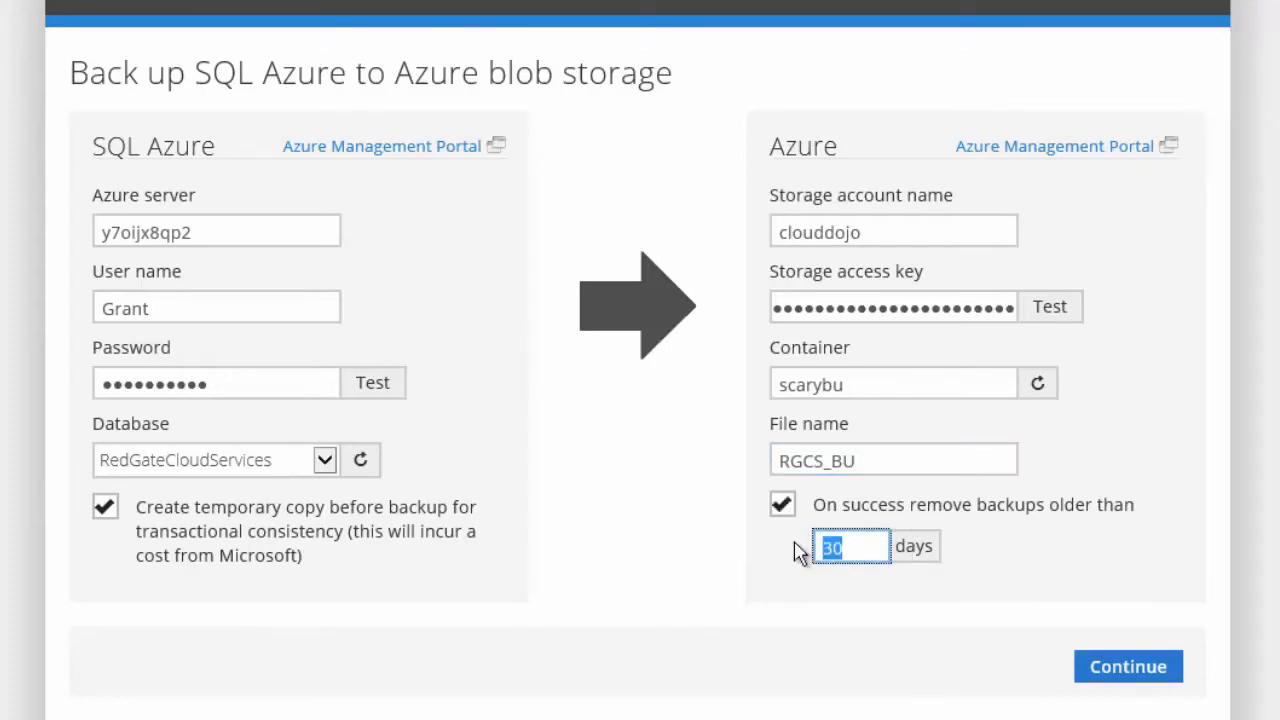
pyautogui.write('2')
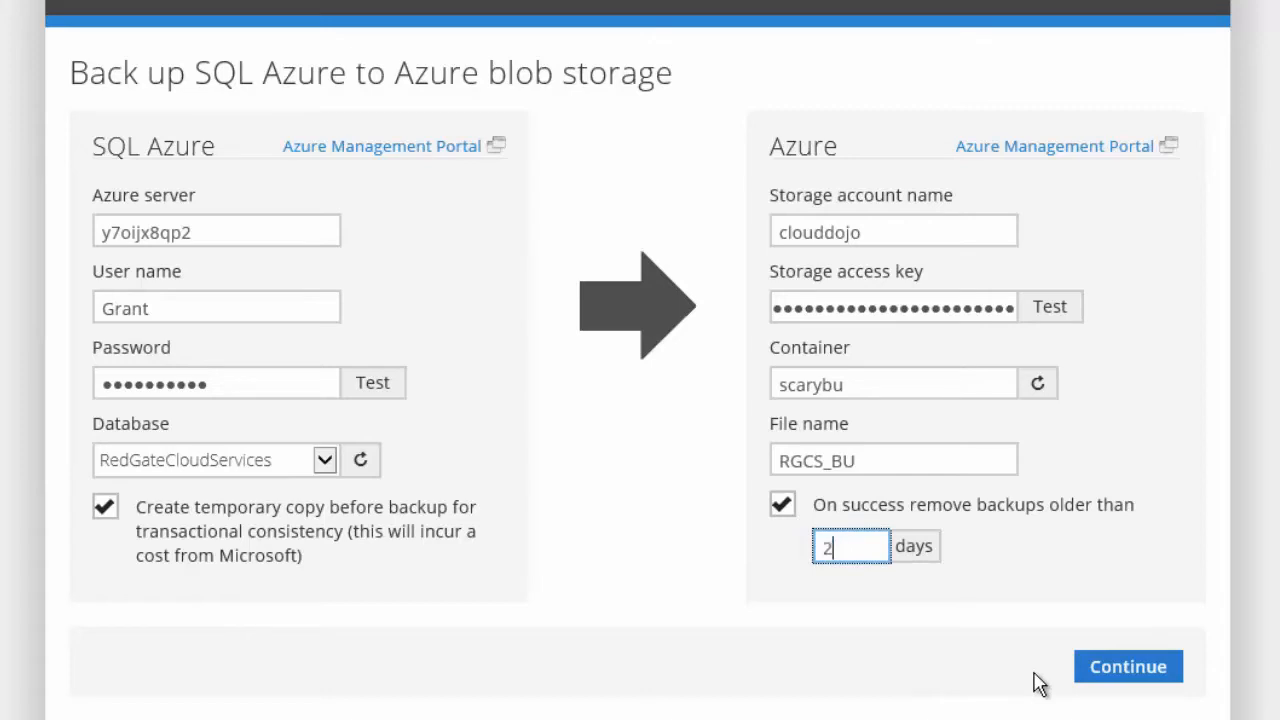
pyautogui.click(1133, 670)
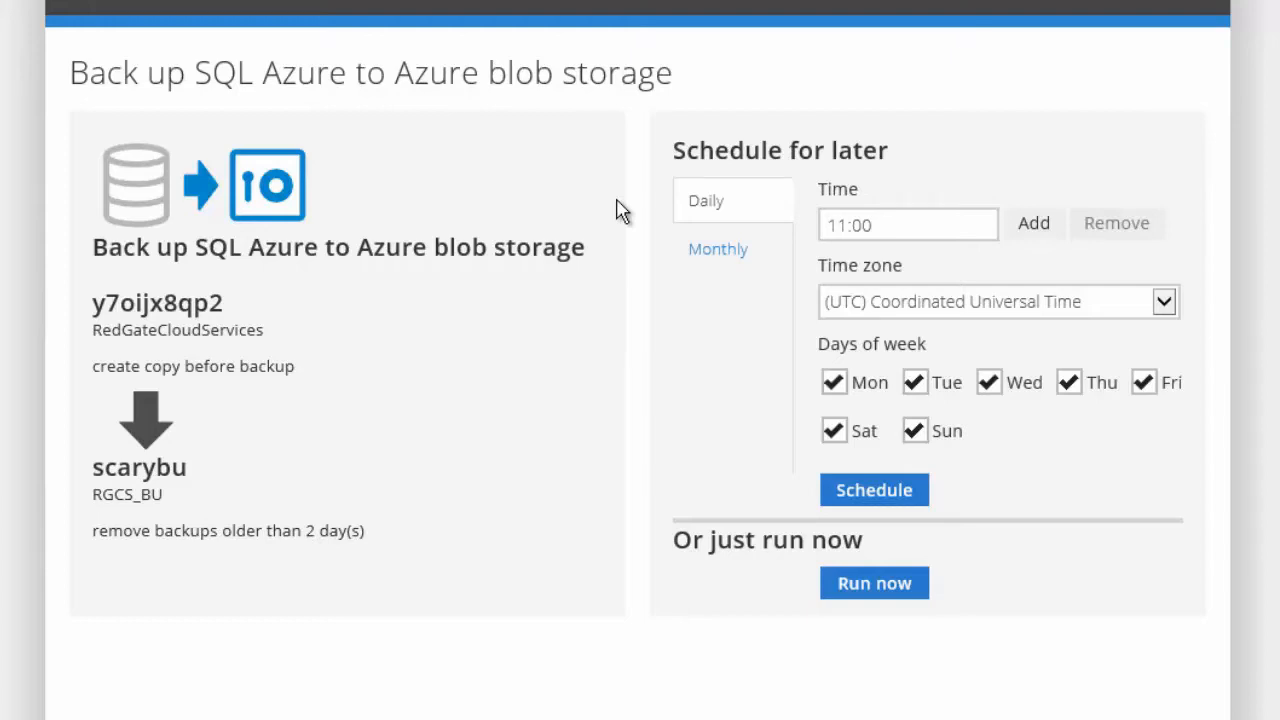
# Step: Look over the time zone and monthly options, and schedule the backup daily at 11:00 Coordinated Universal Time, Monday through Sunday
pyautogui.click(934, 304)
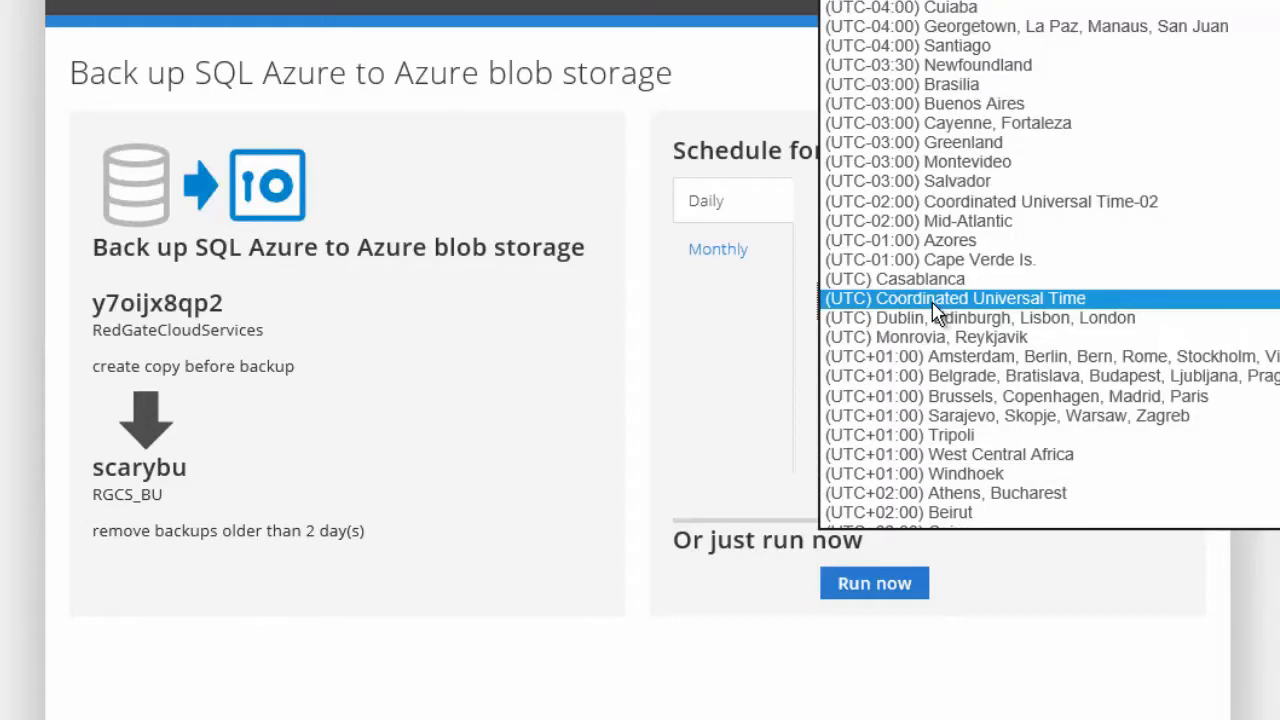
pyautogui.click(593, 338)
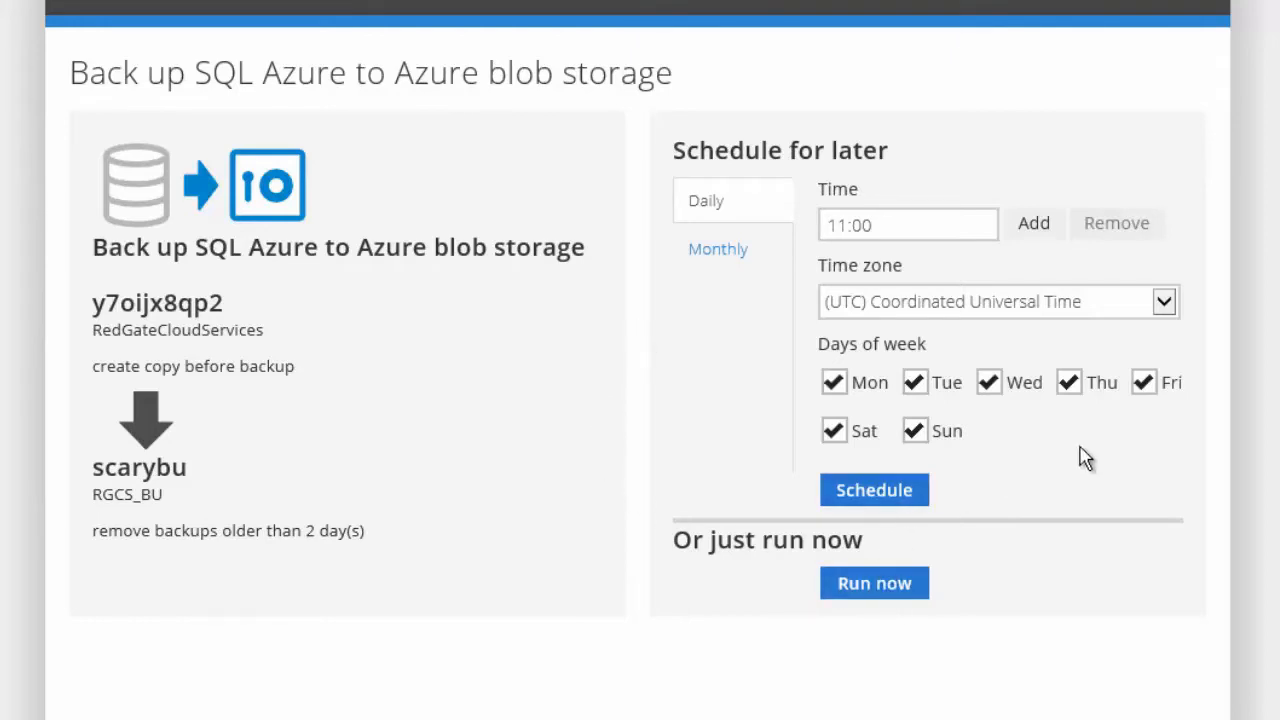
pyautogui.click(717, 251)
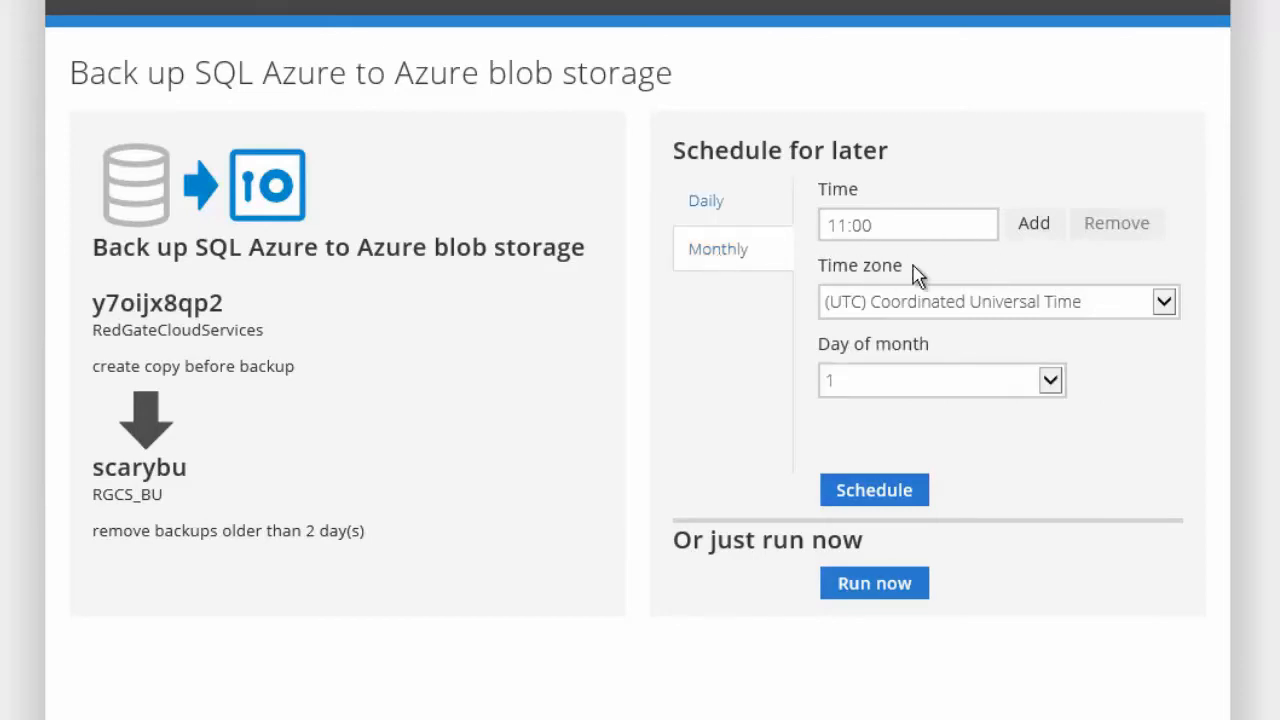
pyautogui.click(726, 204)
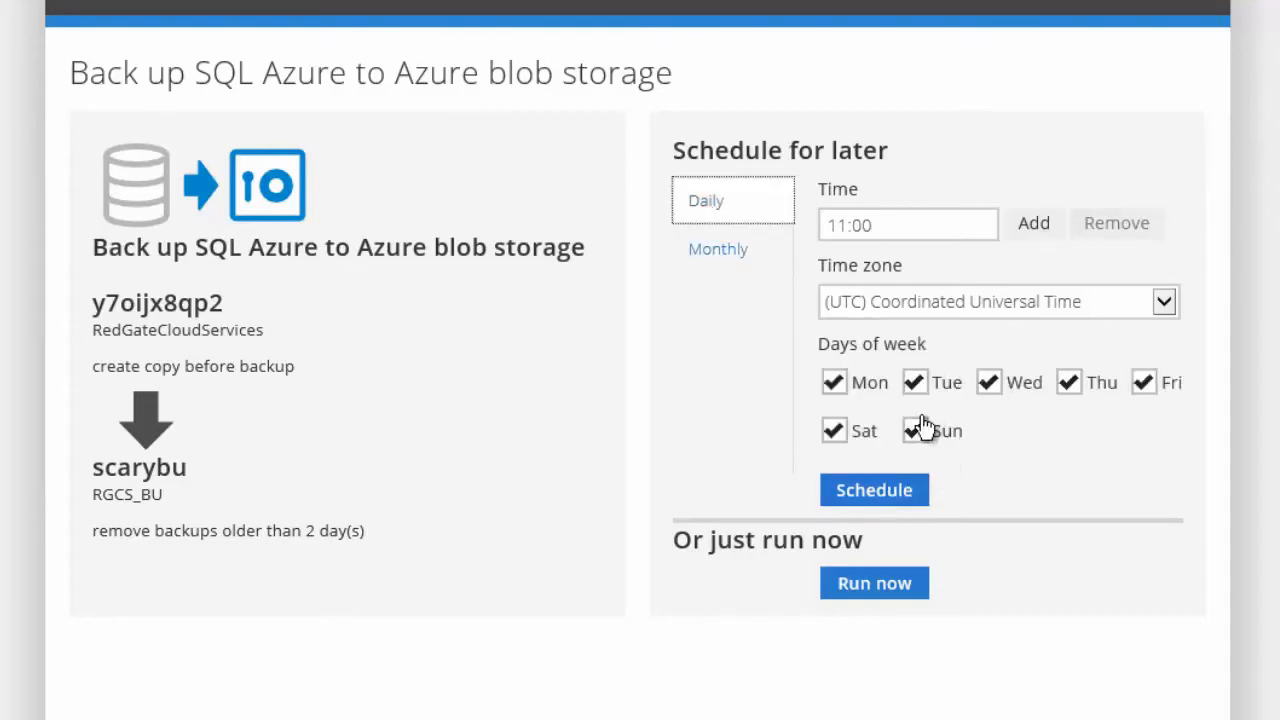
pyautogui.click(886, 505)
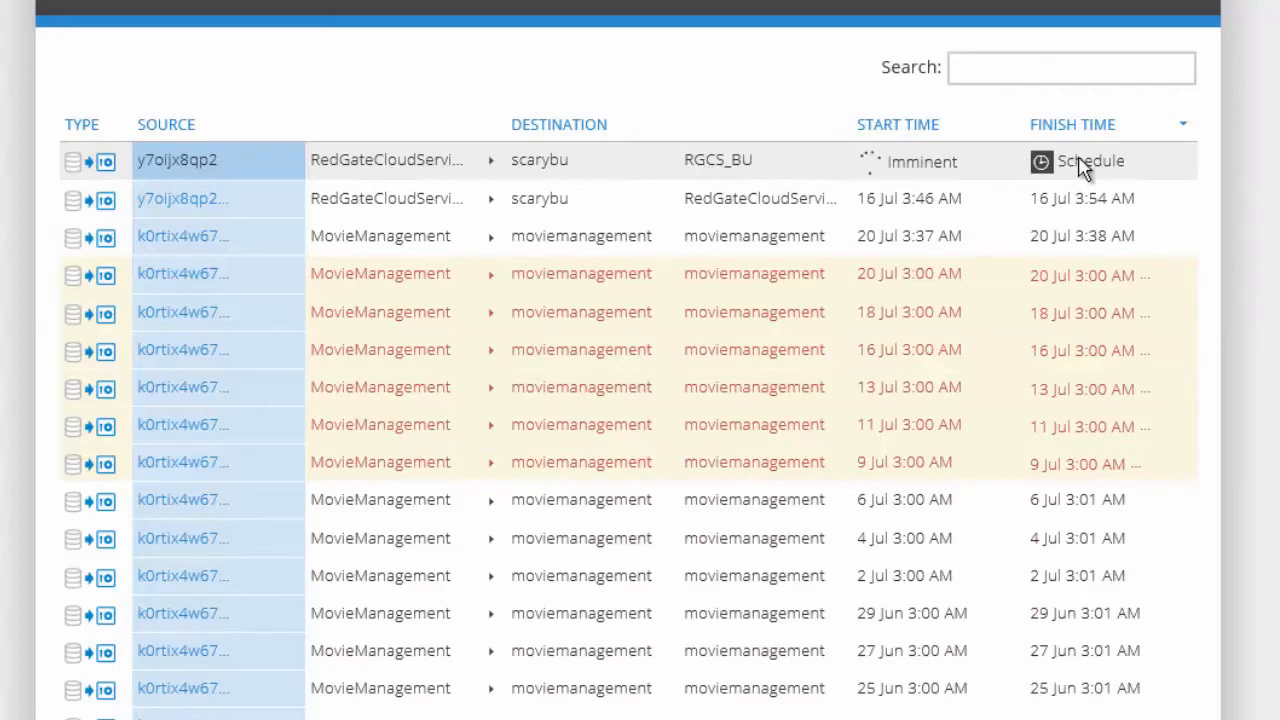
pyautogui.moveTo(1114, 171)
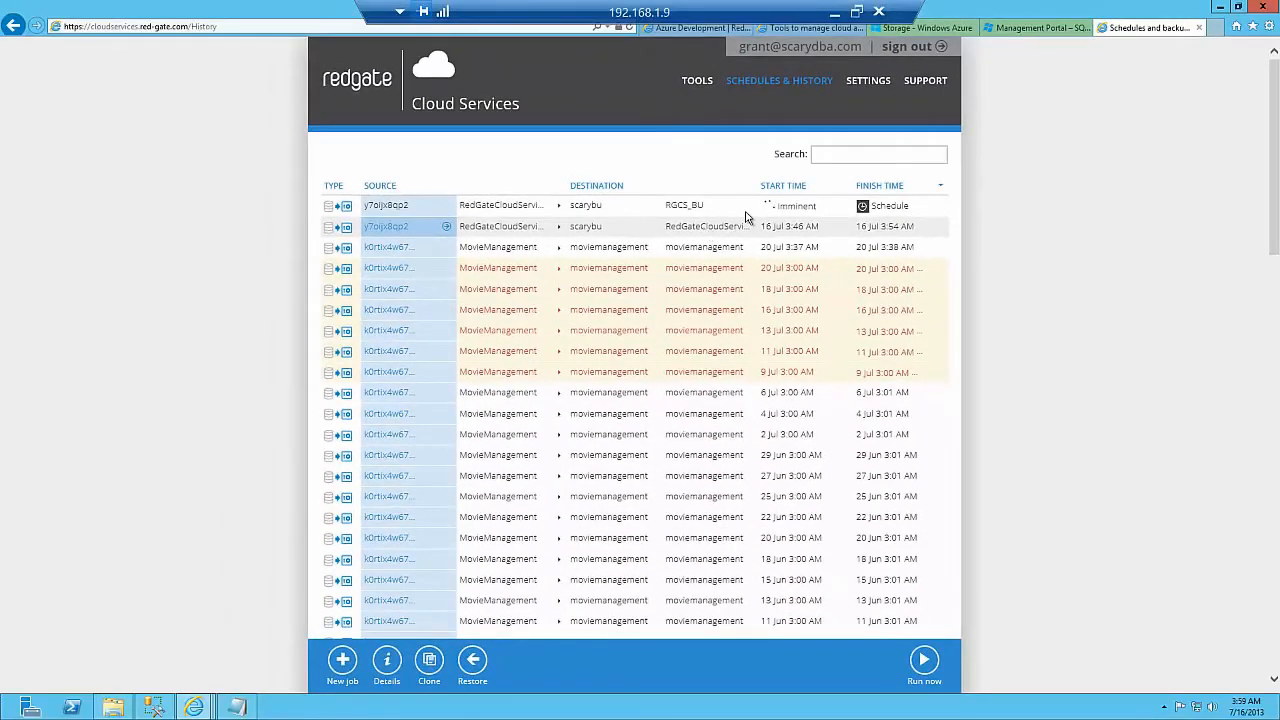
# Step: Switch to the SQL Management Portal and run only the commented DELETE statement on dbo.MyNewTable where ID = 4
pyautogui.click(1029, 28)
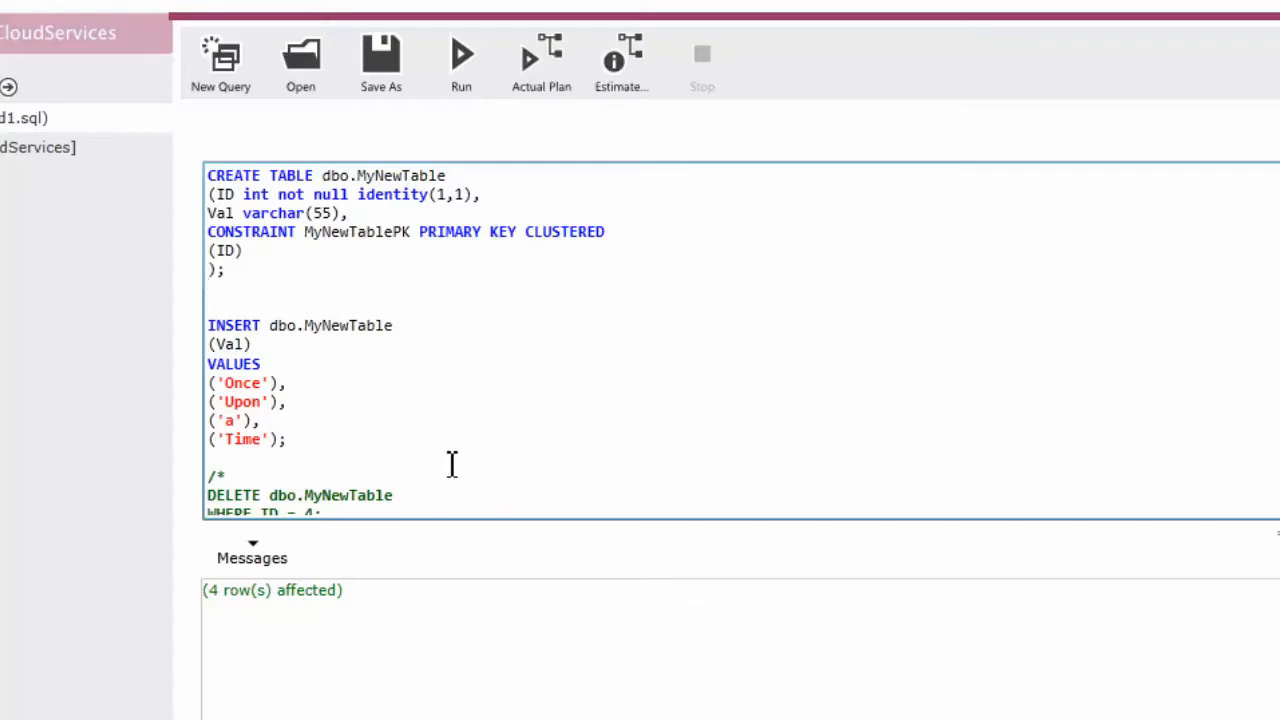
pyautogui.scroll(-1, 451, 463)
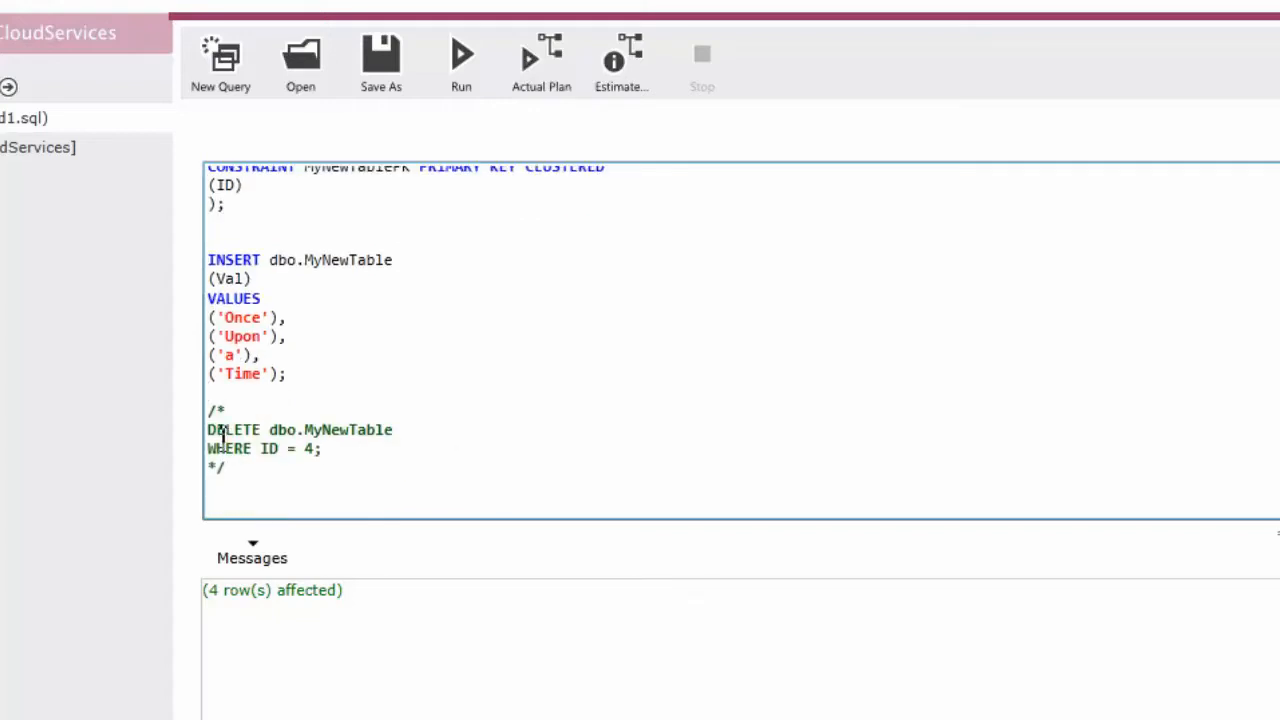
pyautogui.click(209, 430)
pyautogui.keyDown('shift'); pyautogui.click(381, 449); pyautogui.keyUp('shift')
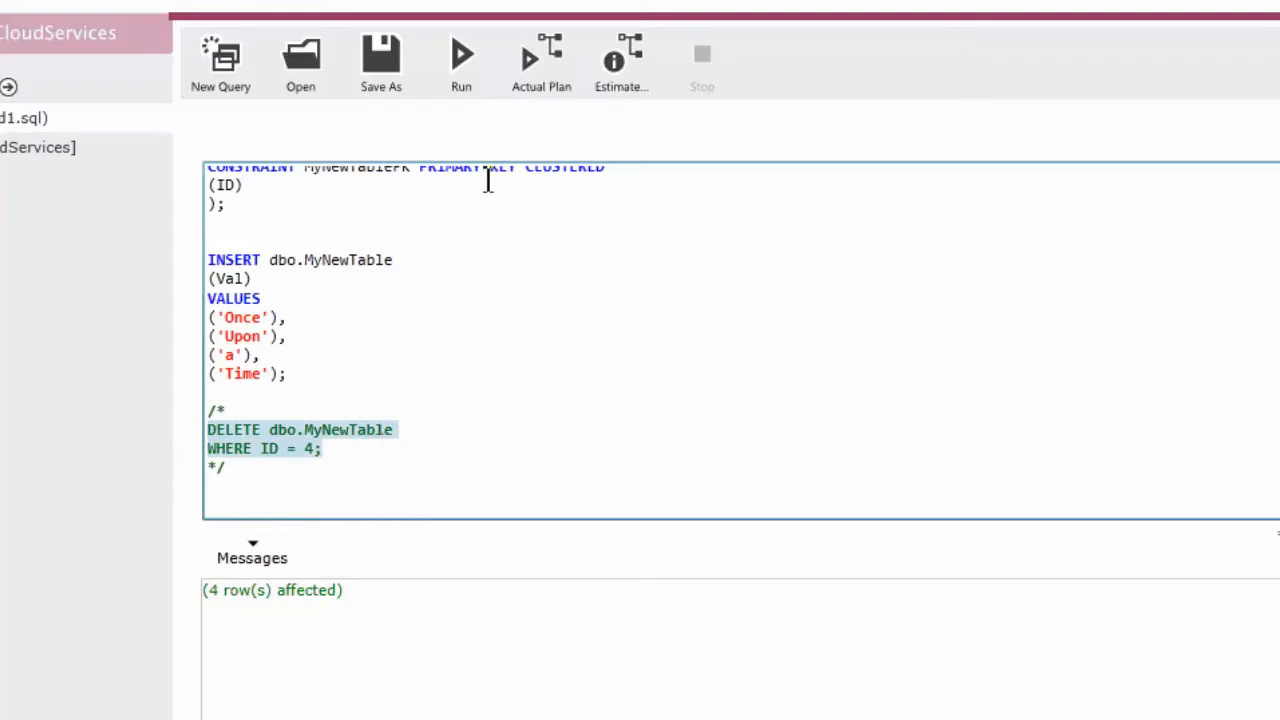
pyautogui.click(467, 52)
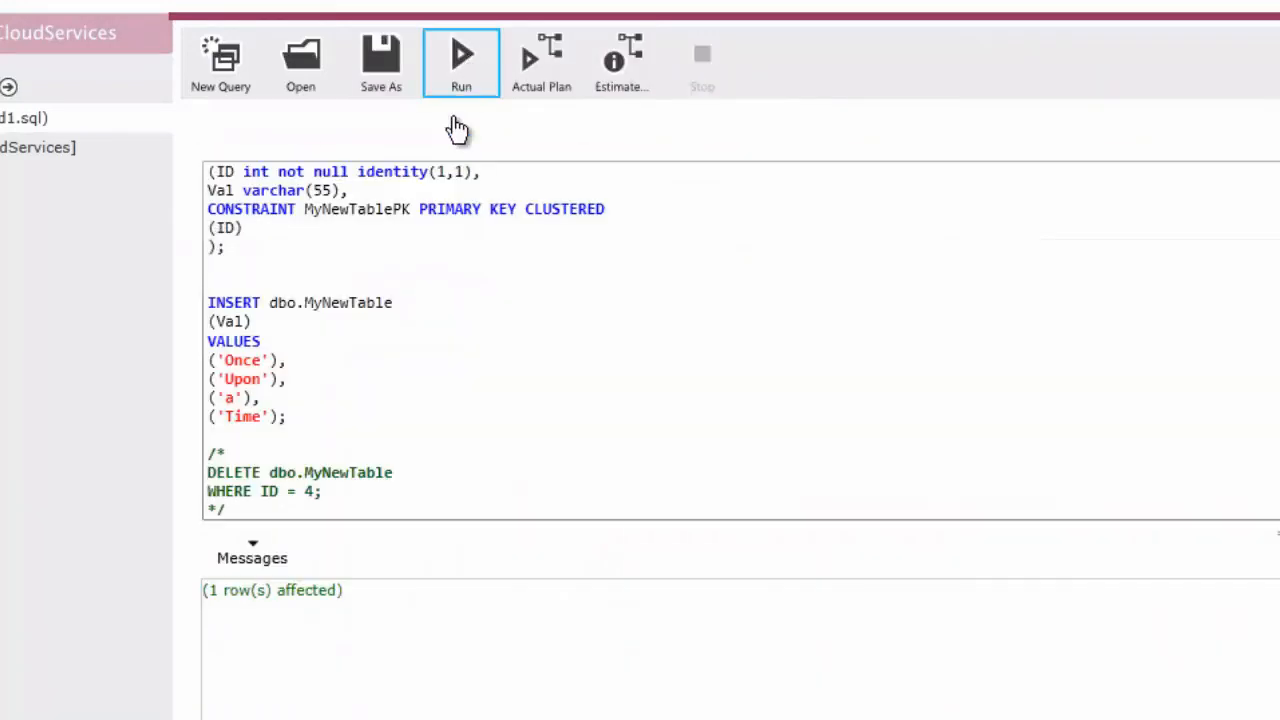
# Step: Add the statement "select * from dbo.MyNewTable;" below the commented DELETE and run only that statement
pyautogui.click(375, 505)
pyautogui.press('Return')
pyautogui.press('Return')
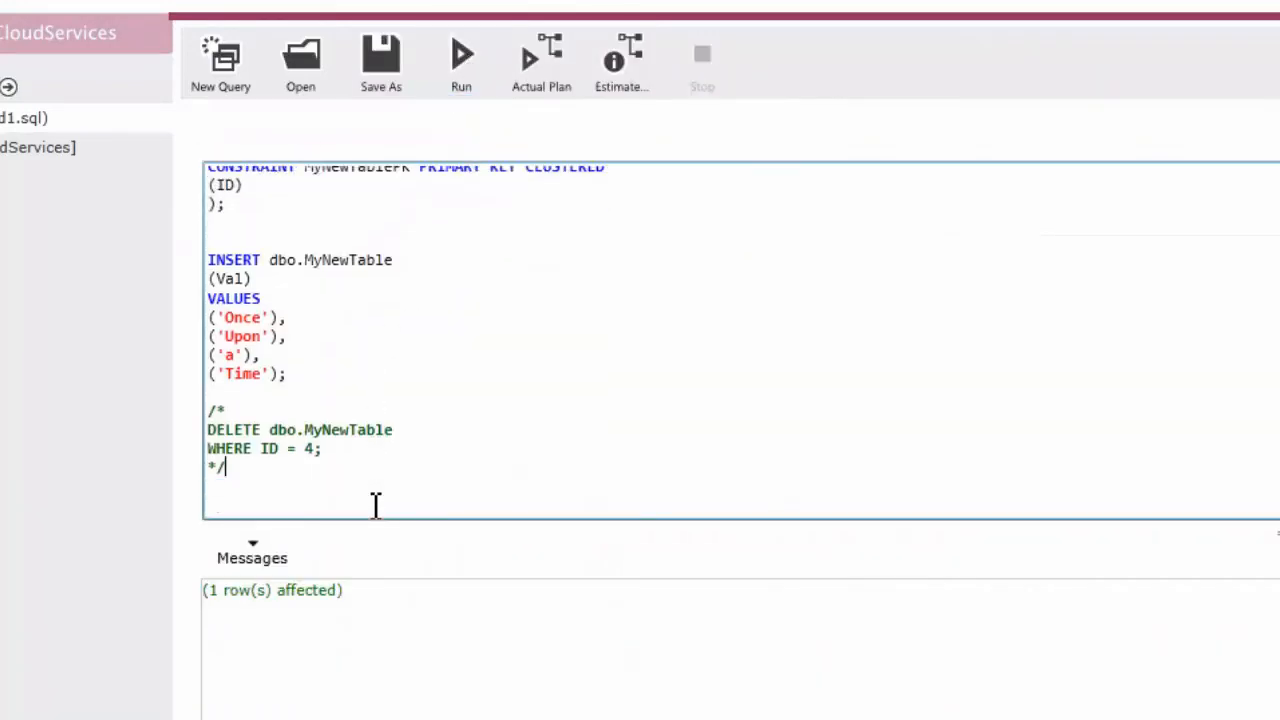
pyautogui.write('select *')
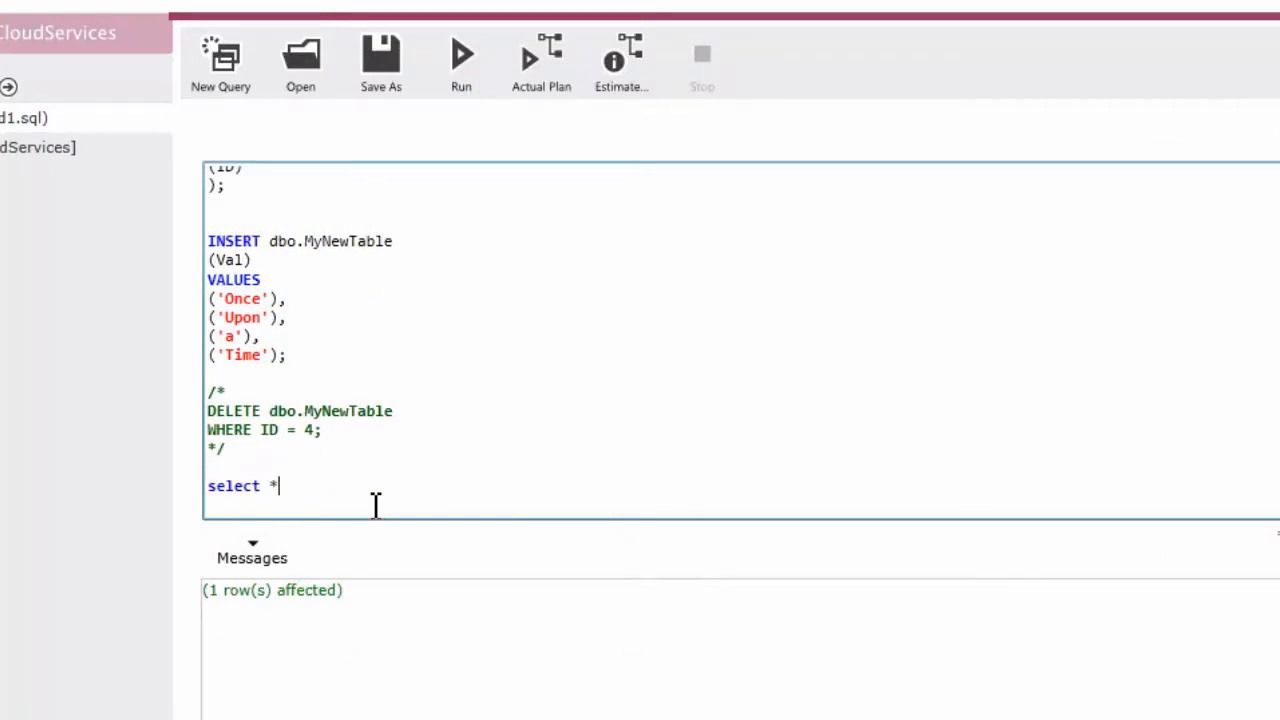
pyautogui.write(' from dbo.MyNewTable;')
pyautogui.press('Up')
pyautogui.hotkey('shift', 'Up')
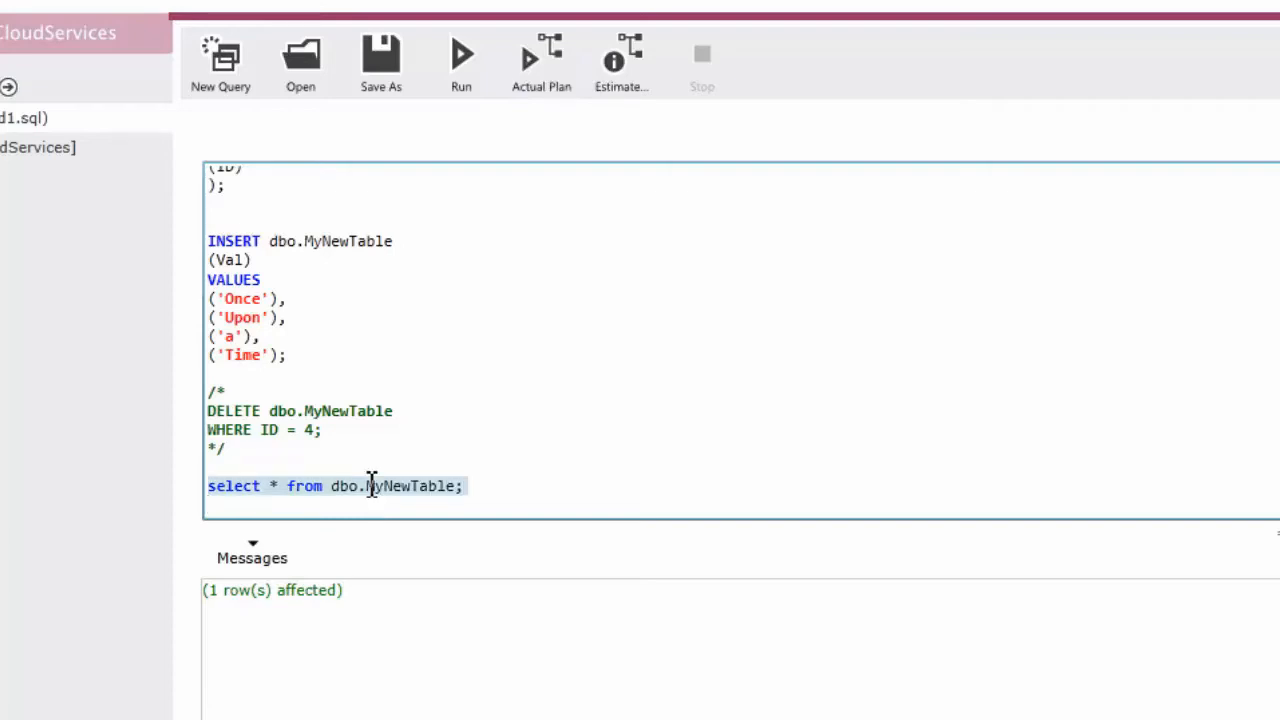
pyautogui.click(456, 62)
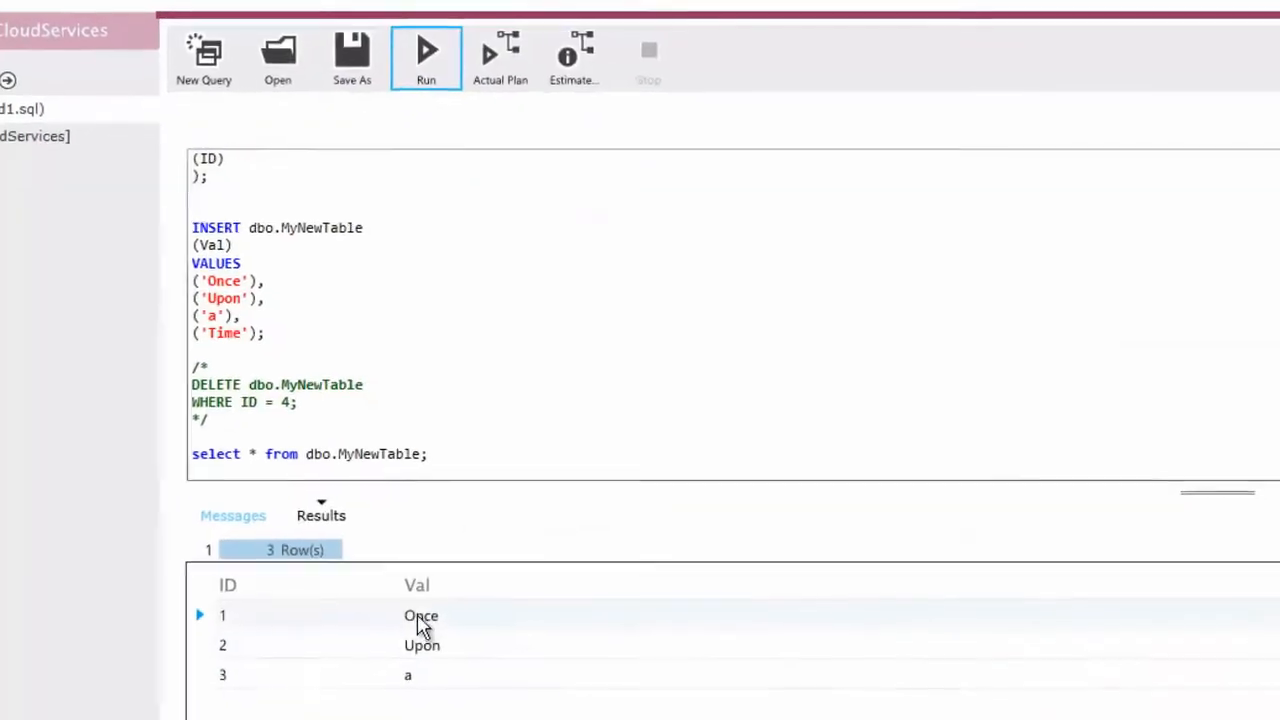
pyautogui.click(383, 407)
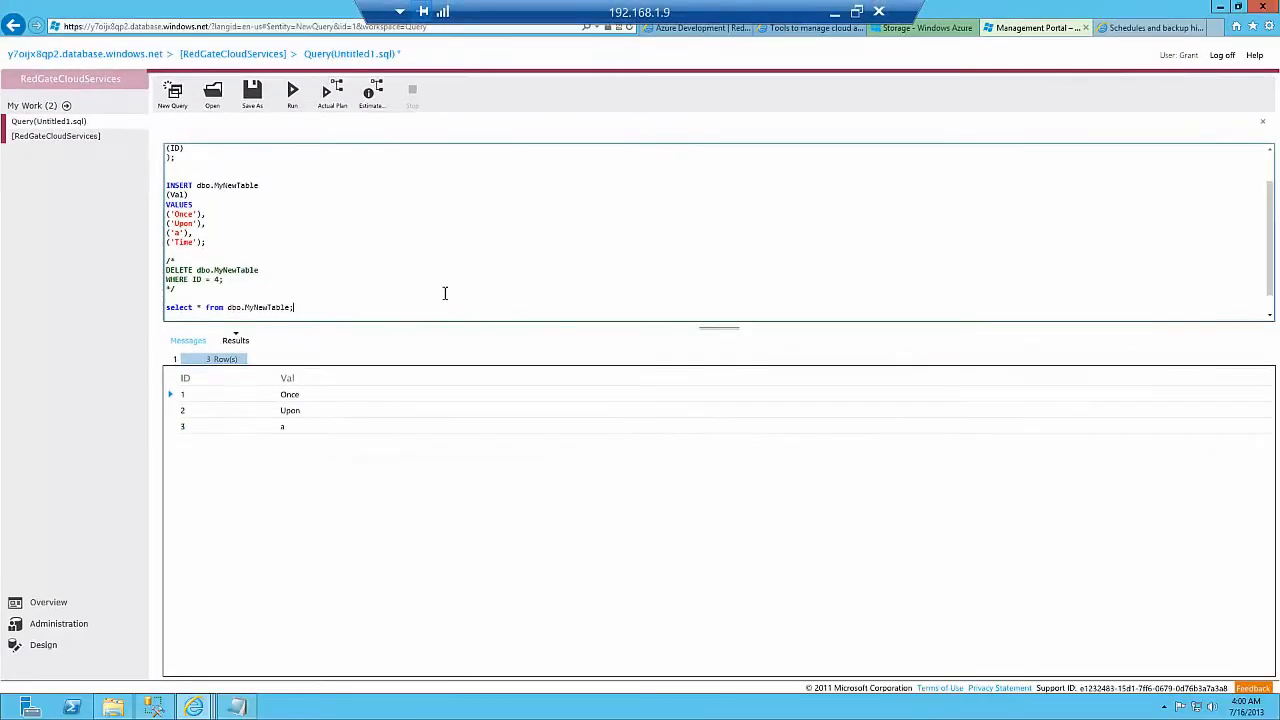
# Step: Switch to the Cloud Services schedules and history page and select the finished RedGateCloudServices backup to look at its restore option
pyautogui.click(1158, 30)
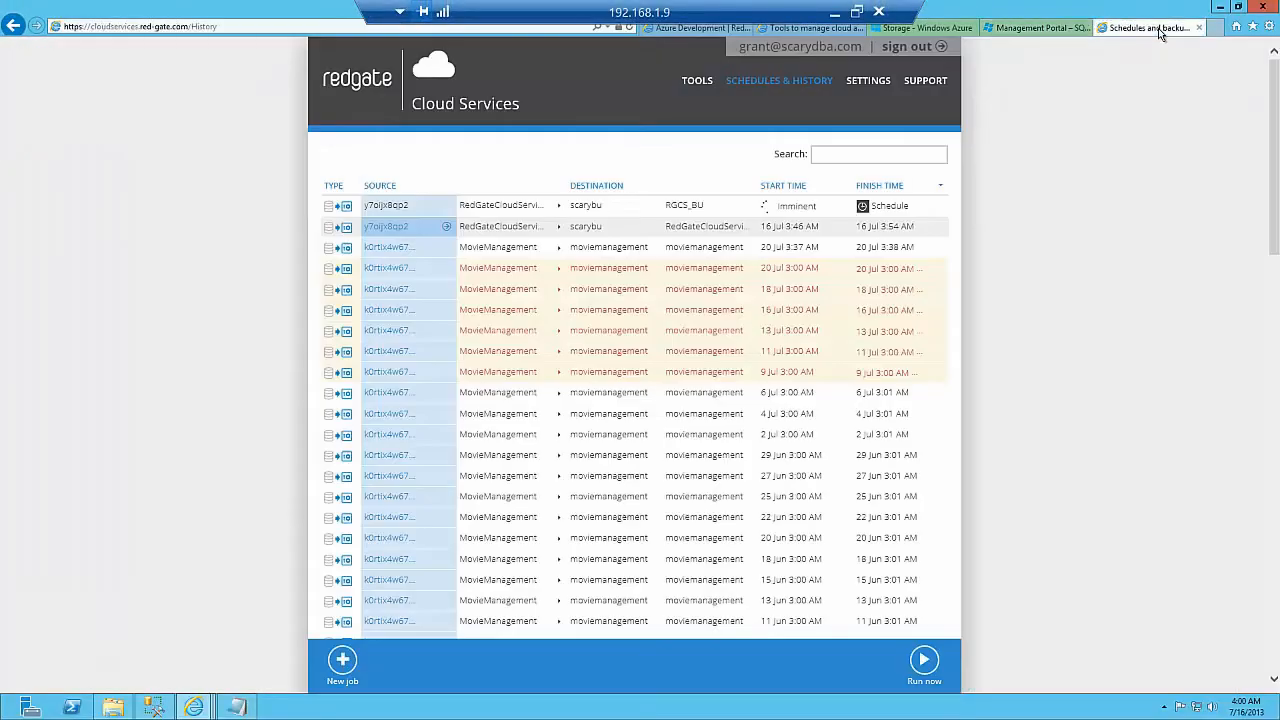
pyautogui.click(510, 232)
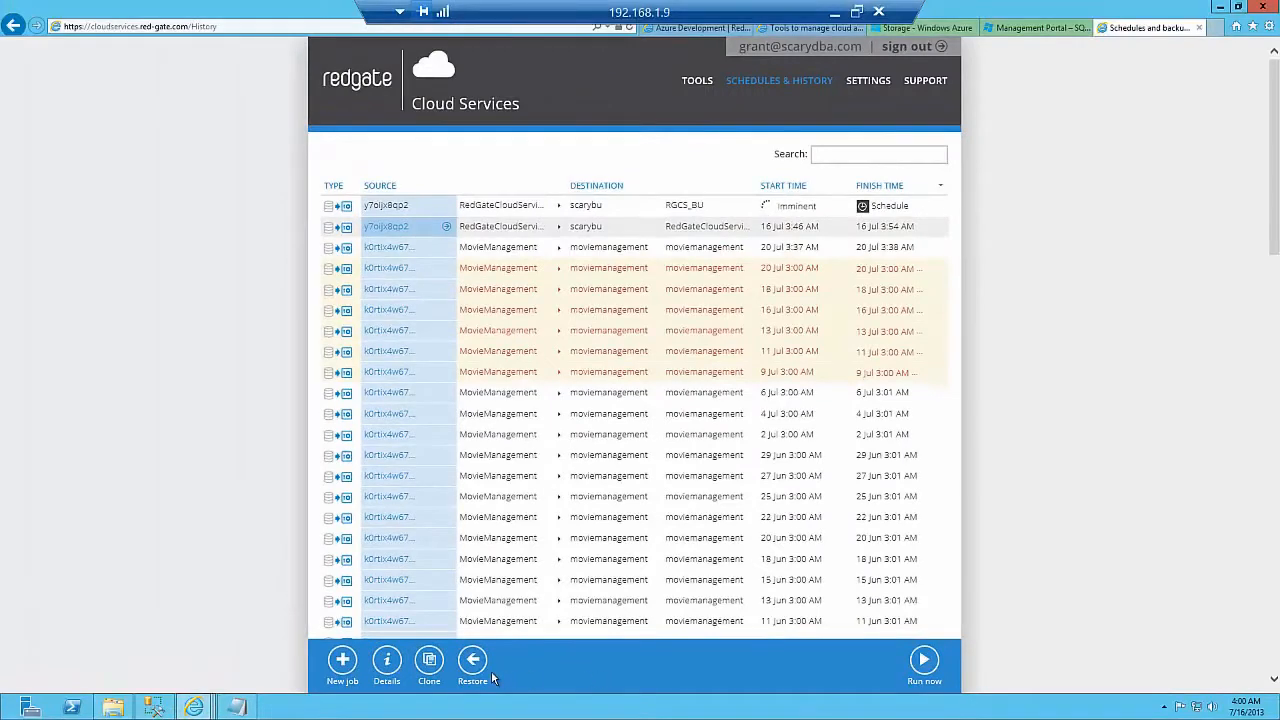
pyautogui.click(474, 669)
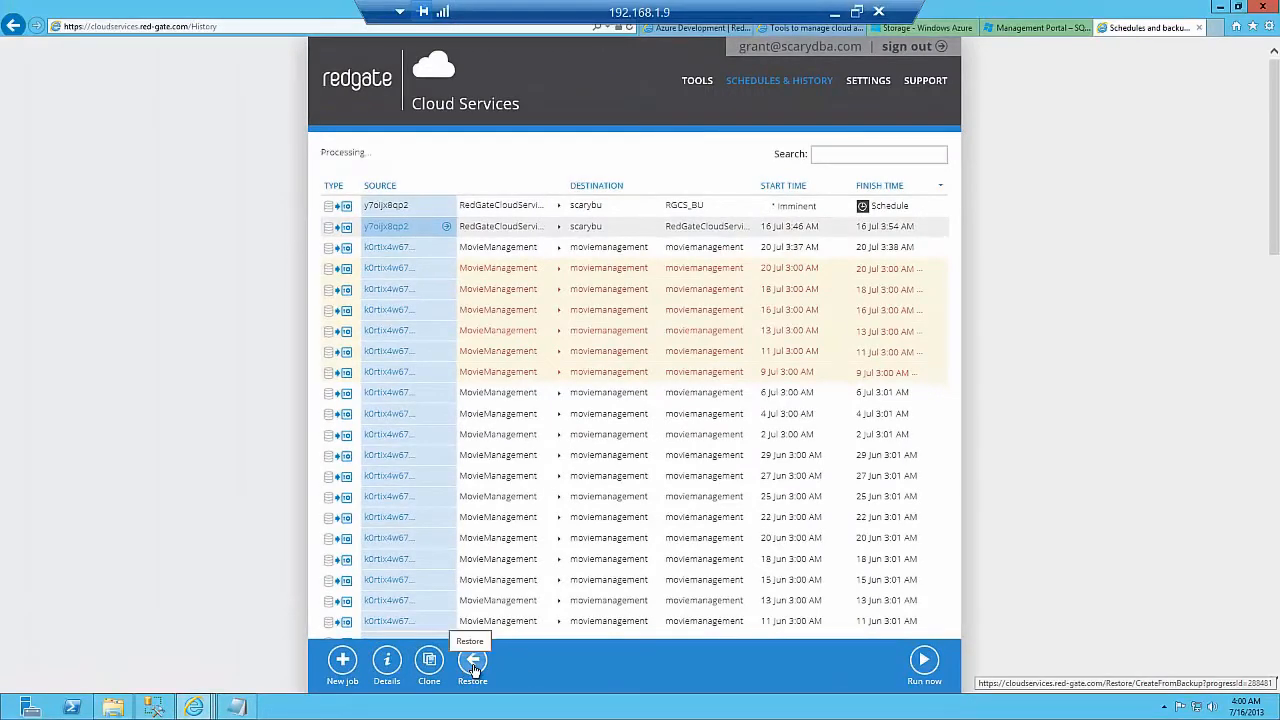
# Step: Create a new job that restores SQL Azure from Azure blob storage
pyautogui.click(704, 82)
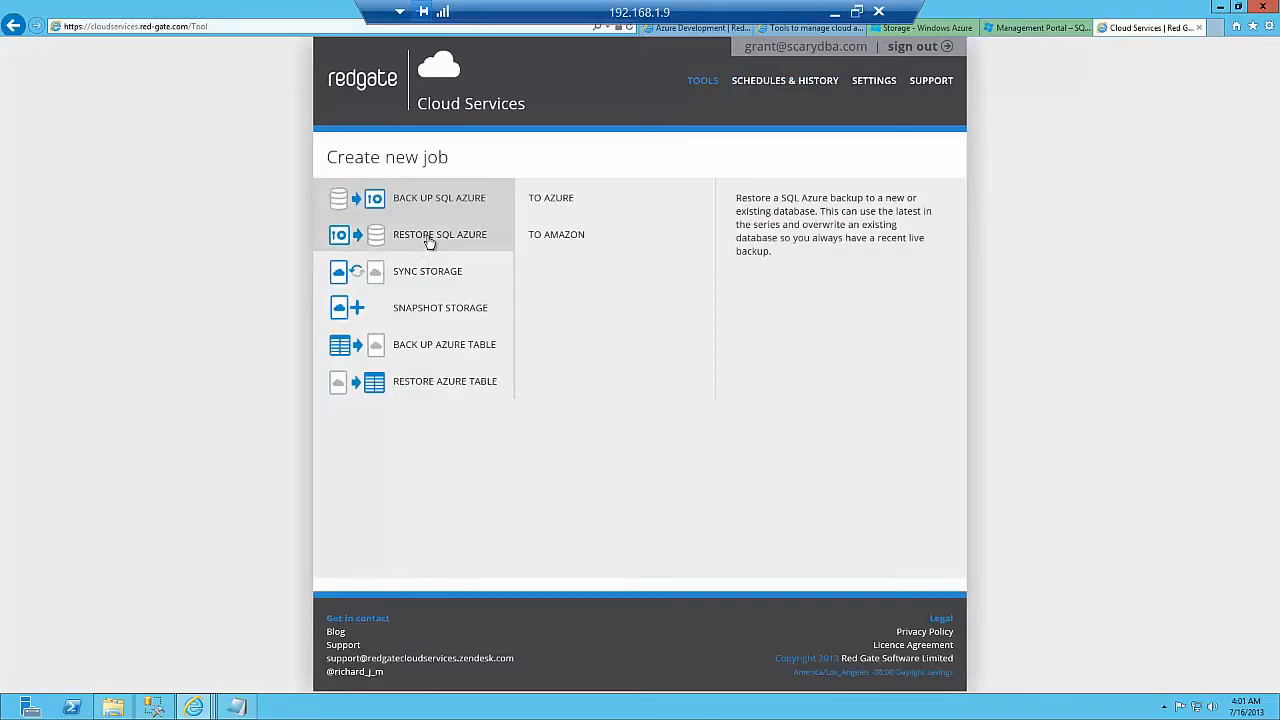
pyautogui.click(428, 242)
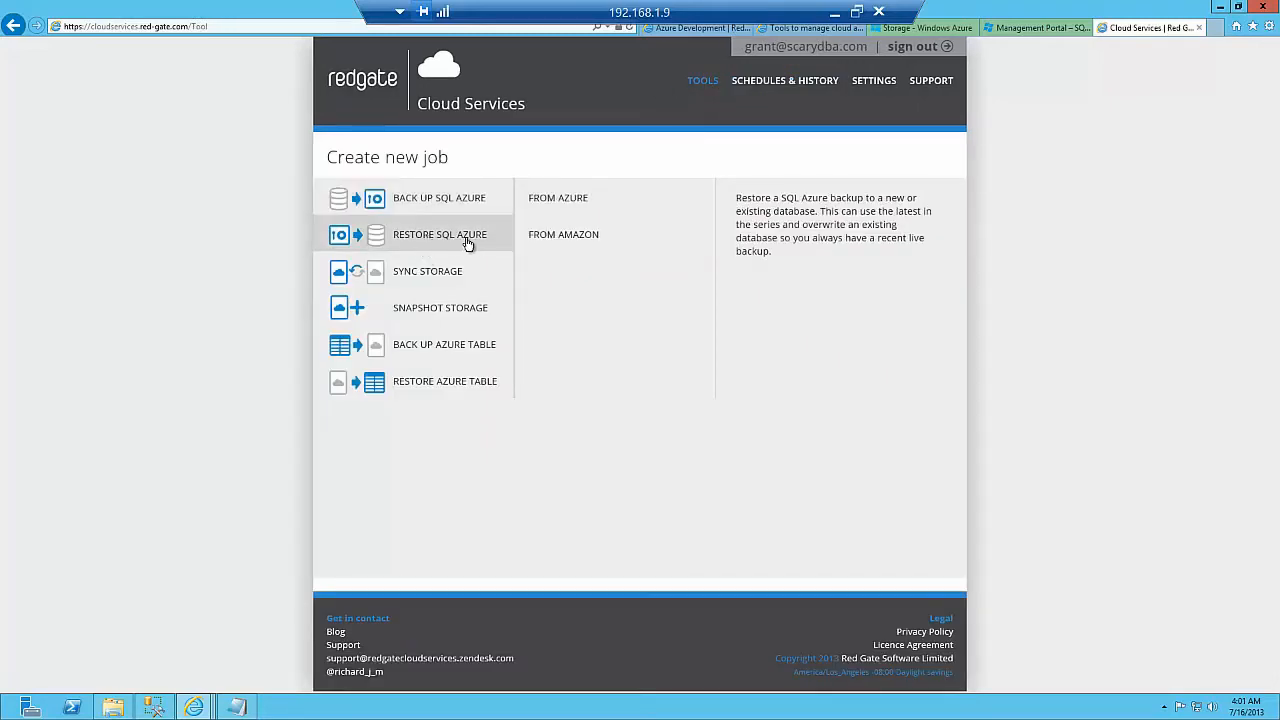
pyautogui.click(563, 200)
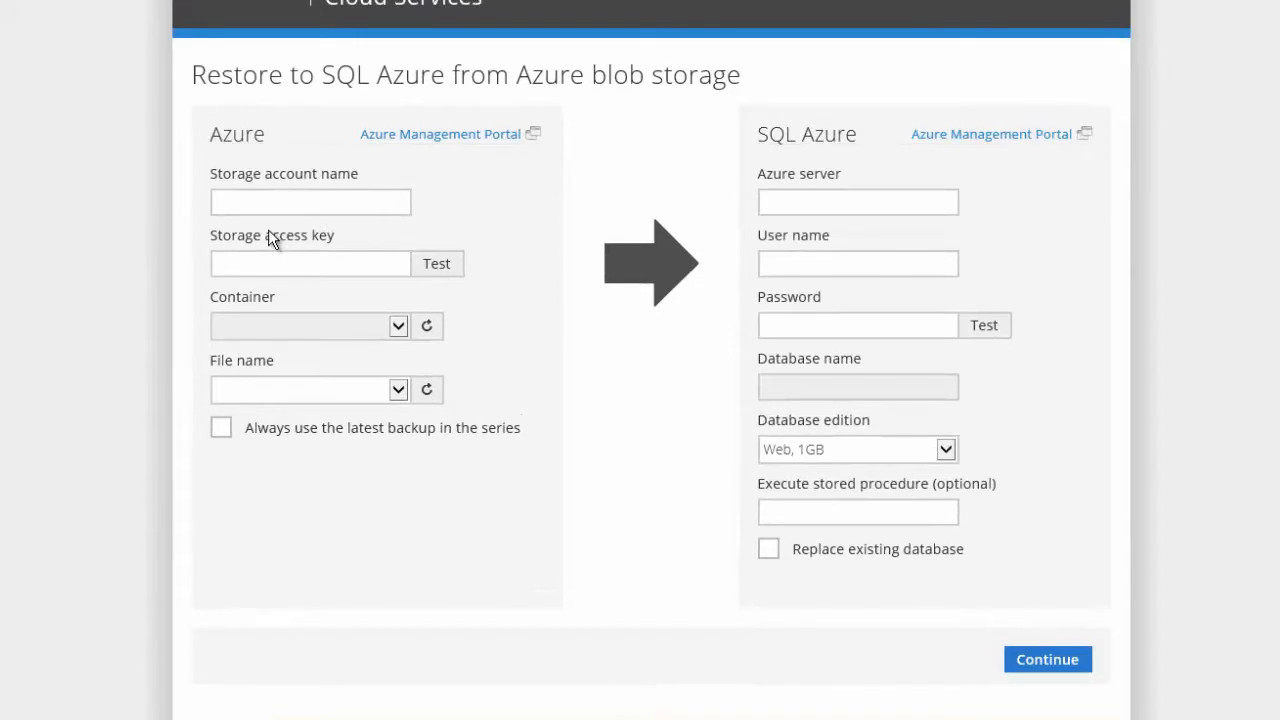
# Step: Connect to the clouddojo storage account with its storage access key and choose the scarybu container
pyautogui.click(320, 203)
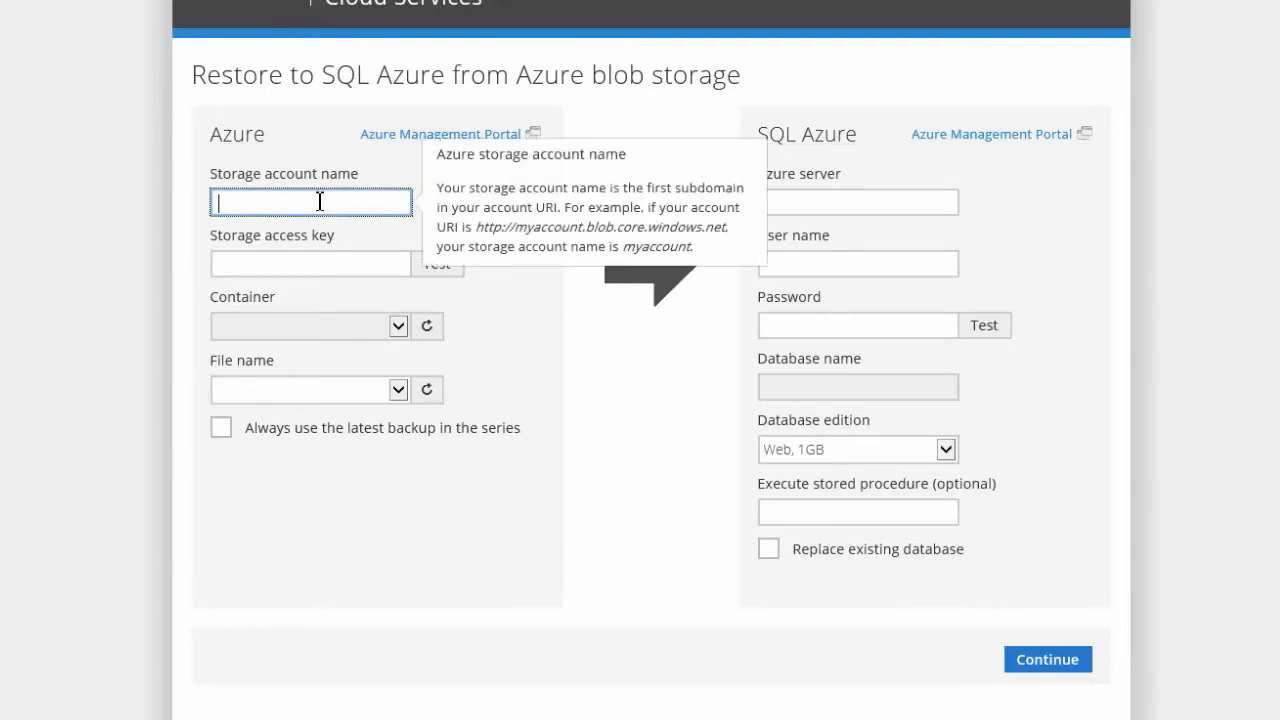
pyautogui.write('clouddojo')
pyautogui.press('Tab')
pyautogui.hotkey('ctrl', 'v')
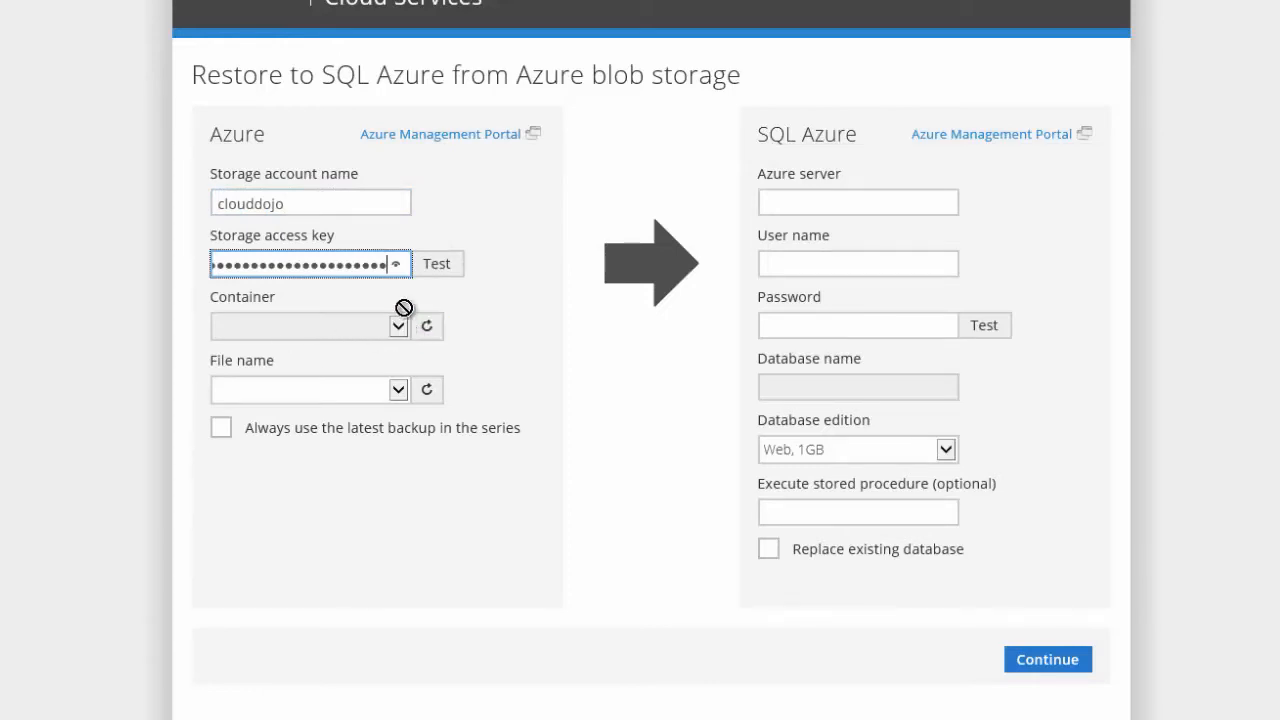
pyautogui.click(433, 273)
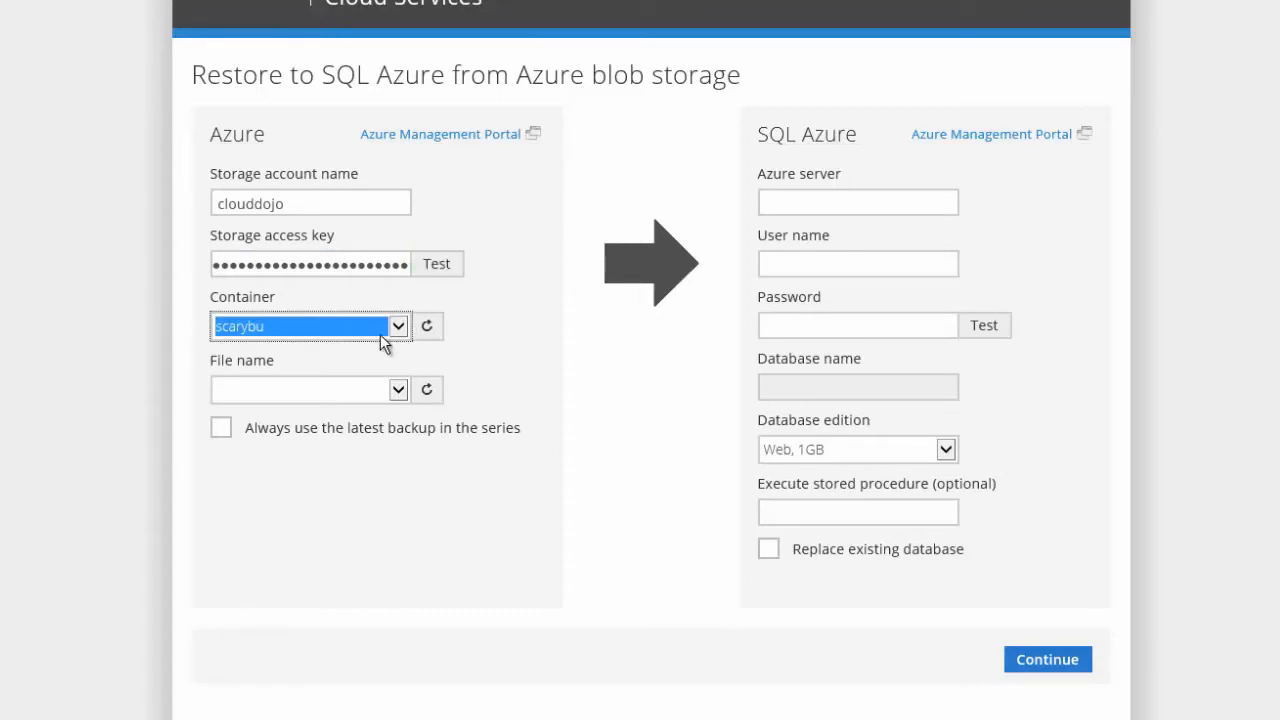
pyautogui.click(398, 392)
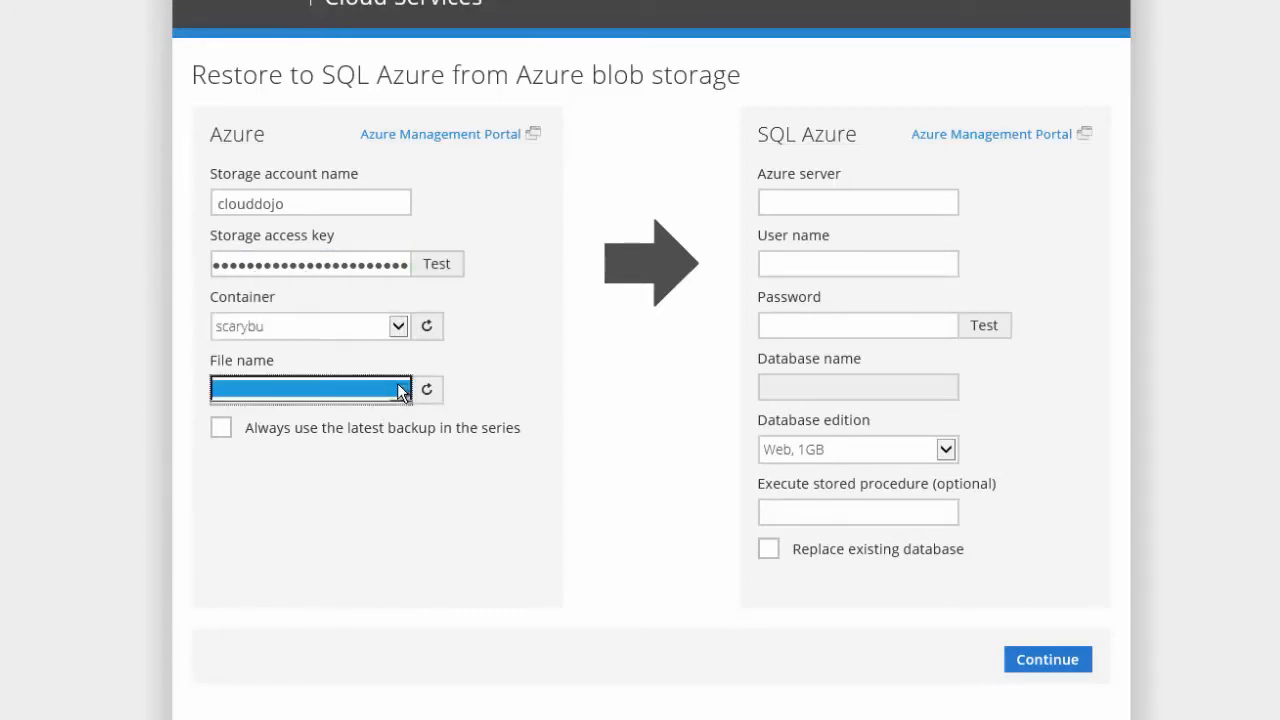
pyautogui.click(430, 391)
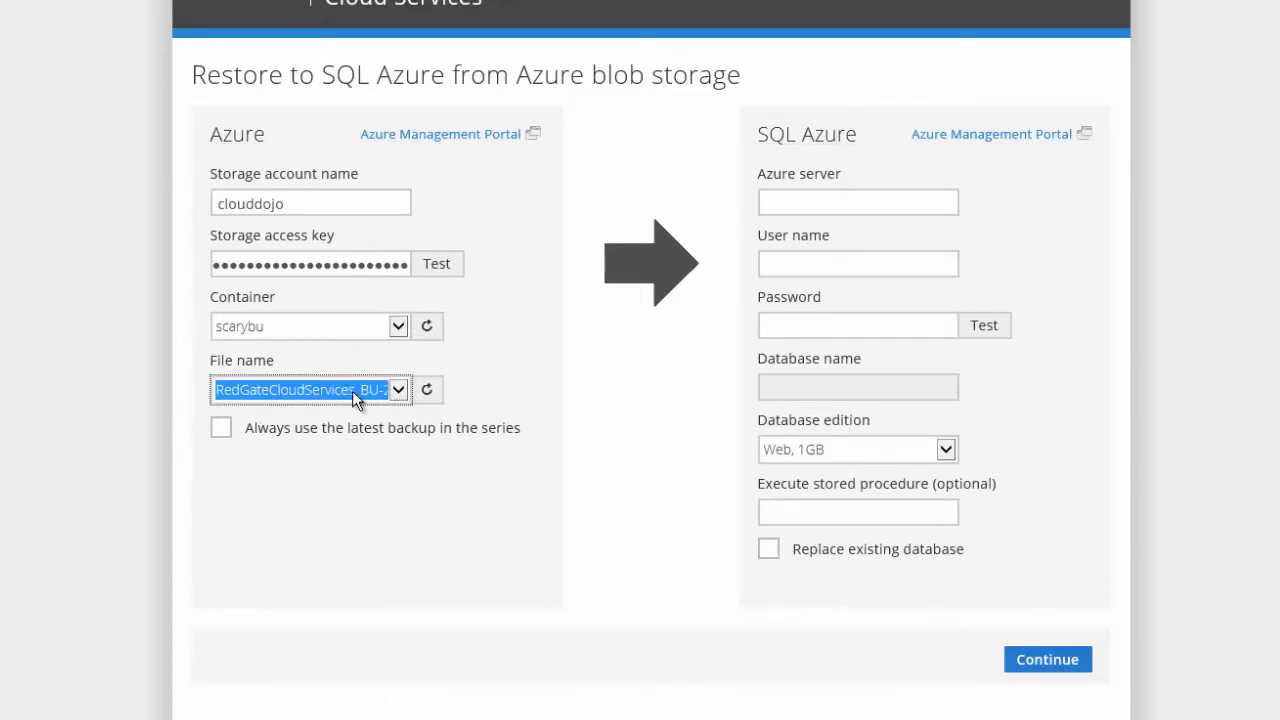
pyautogui.click(398, 390)
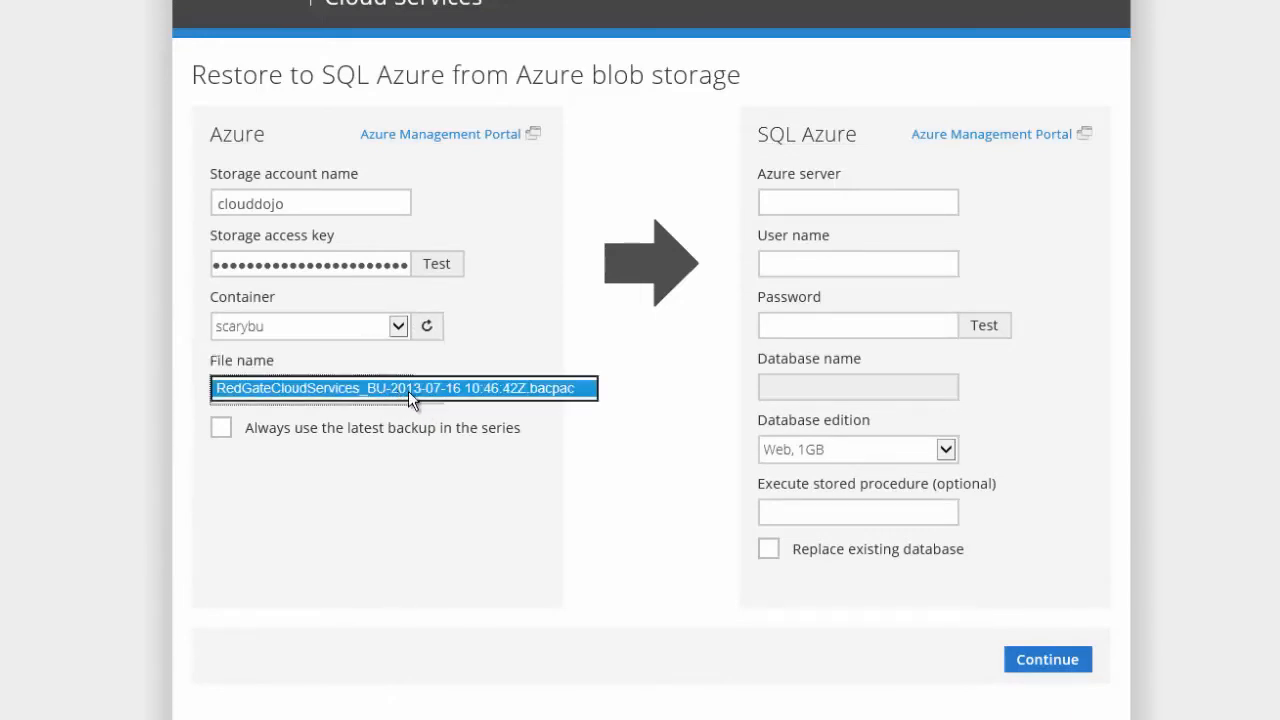
pyautogui.click(308, 390)
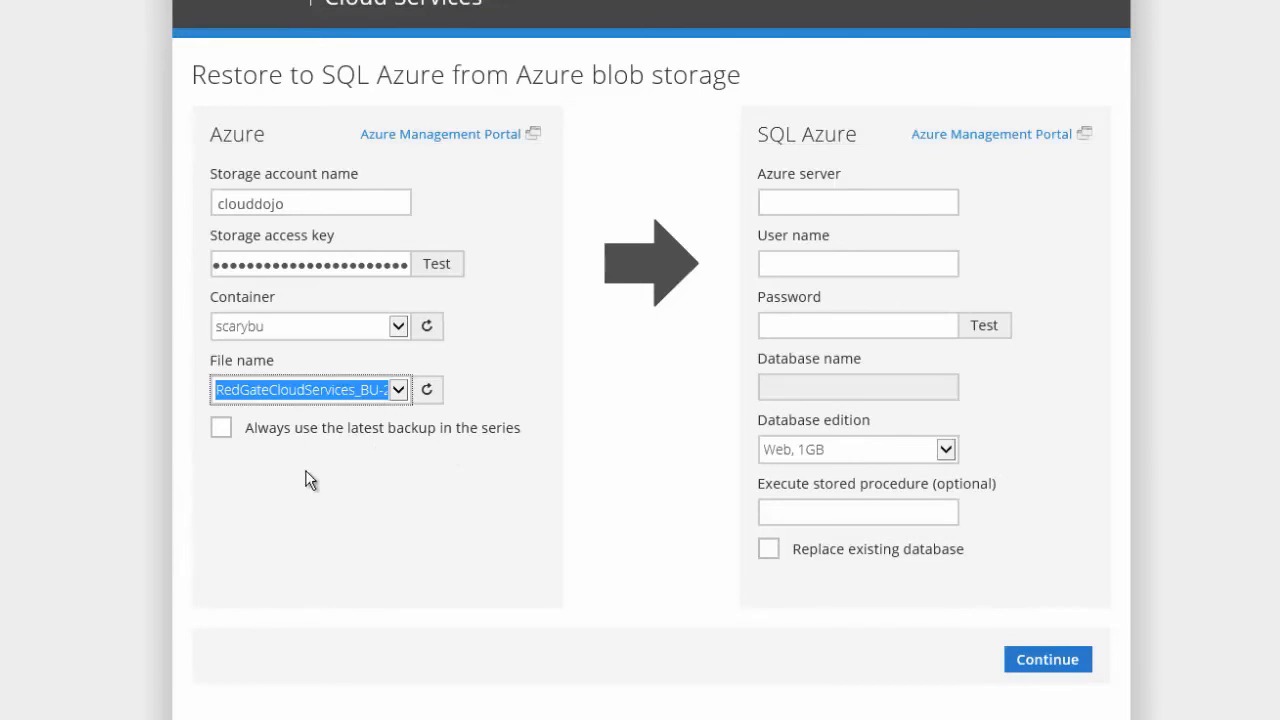
# Step: Set the destination Azure server to y7oijx8qp2, enter the user name and password, and test the connection
pyautogui.click(830, 209)
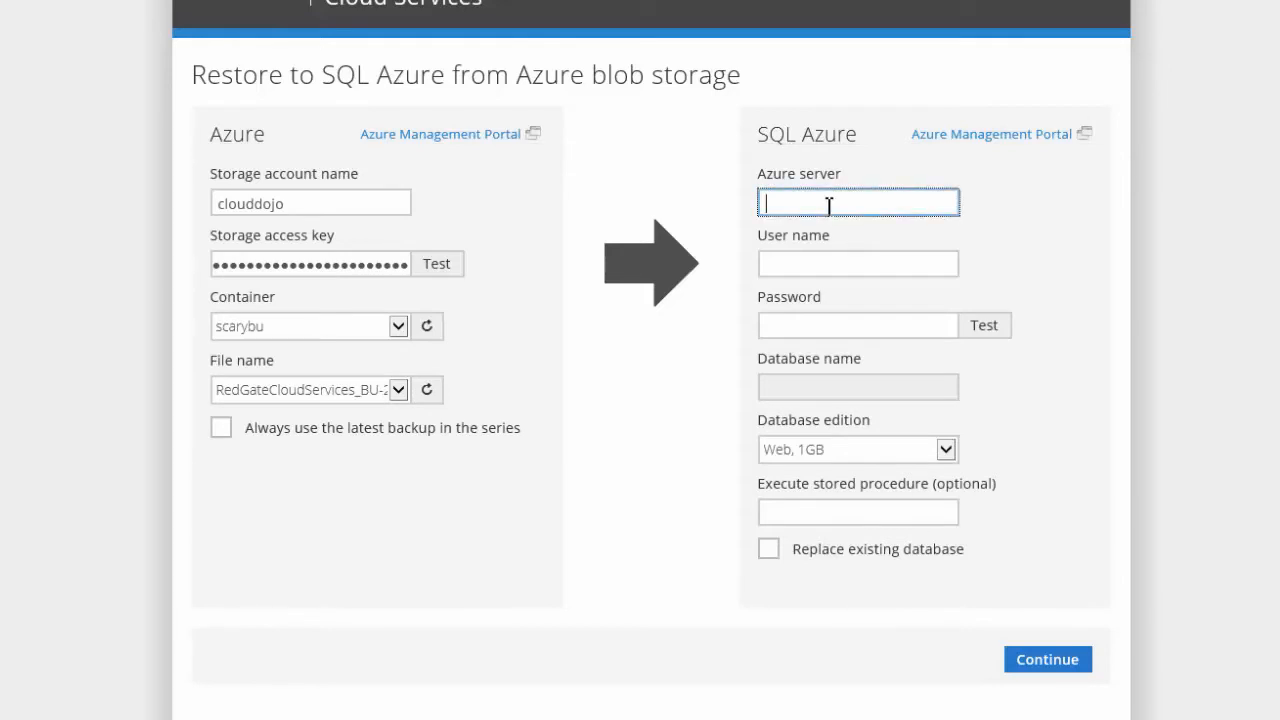
pyautogui.write('y7oijx8qp2')
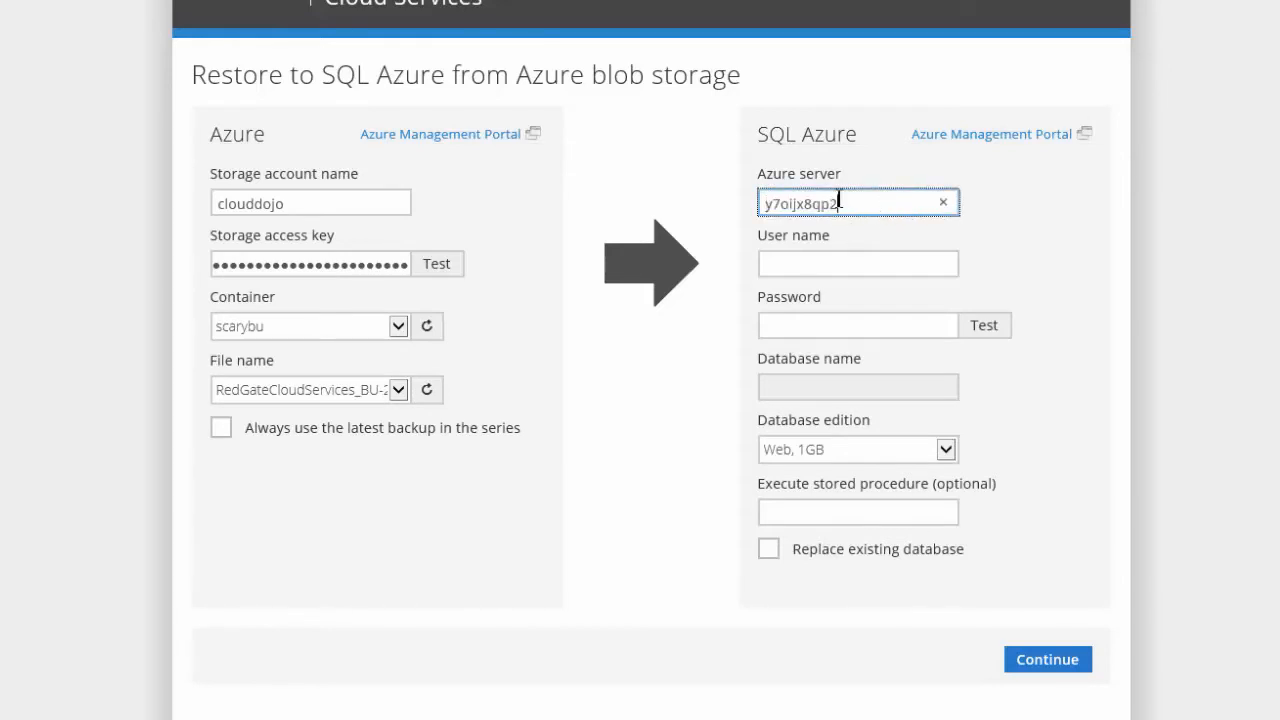
pyautogui.click(808, 265)
pyautogui.write('Grant')
pyautogui.press('Tab')
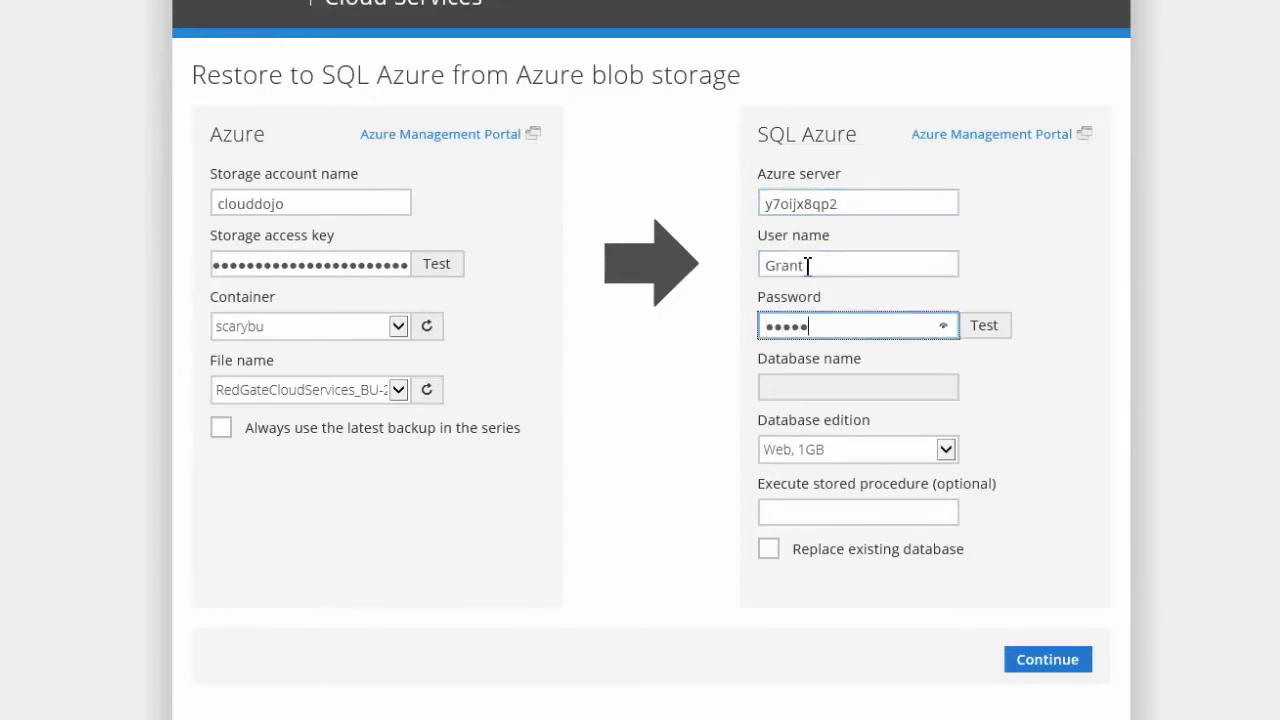
pyautogui.click(990, 330)
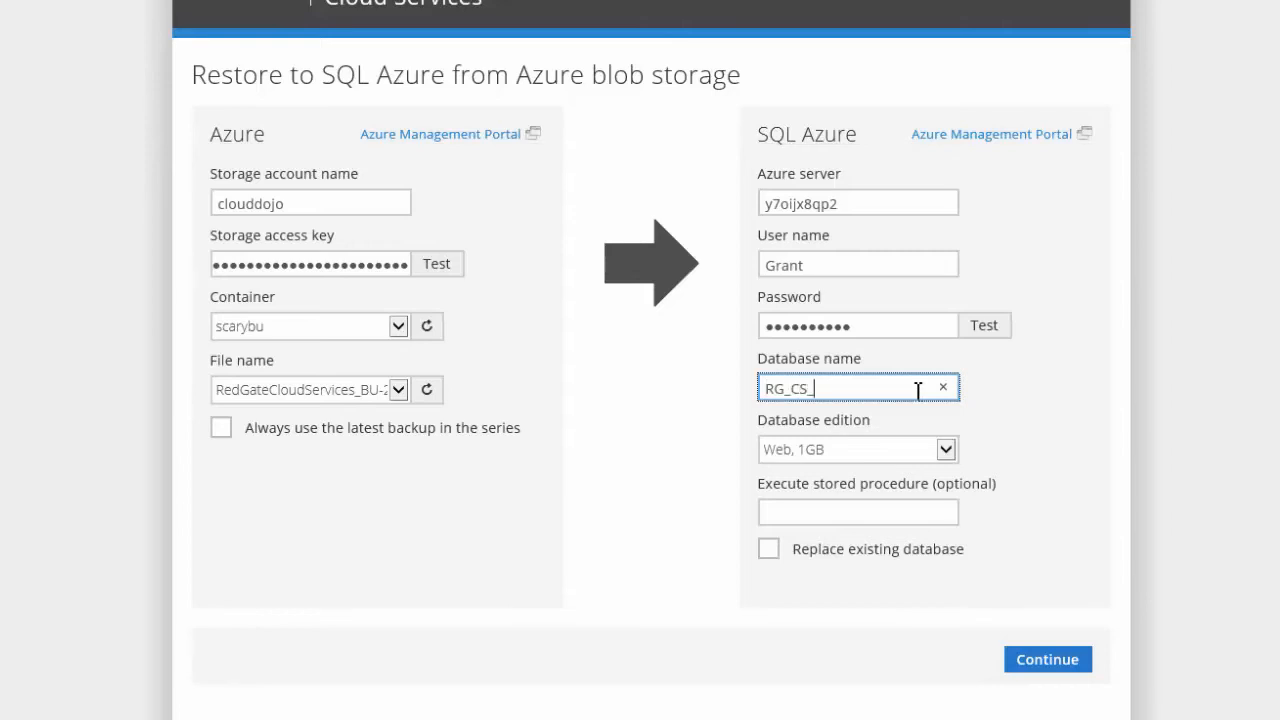
# Step: Name the destination database RG_CS_Test and keep the Web, 1GB edition
pyautogui.write('Test')
pyautogui.click(946, 450)
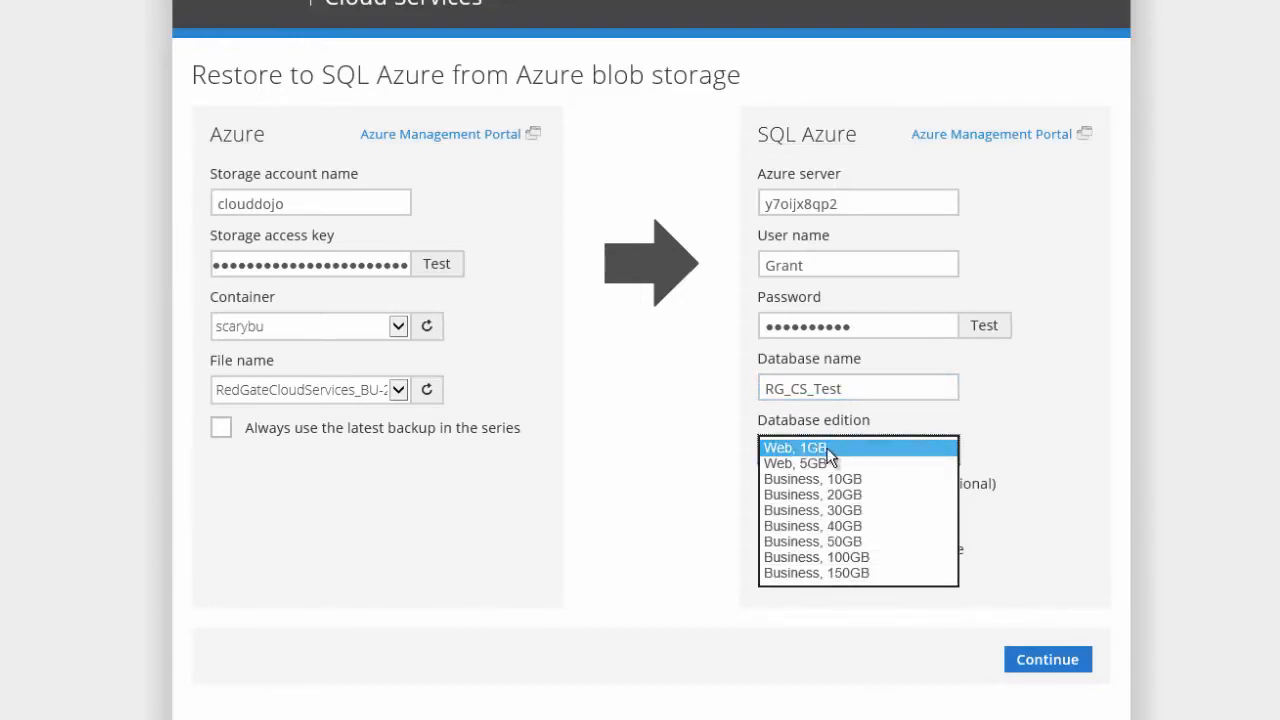
pyautogui.click(995, 391)
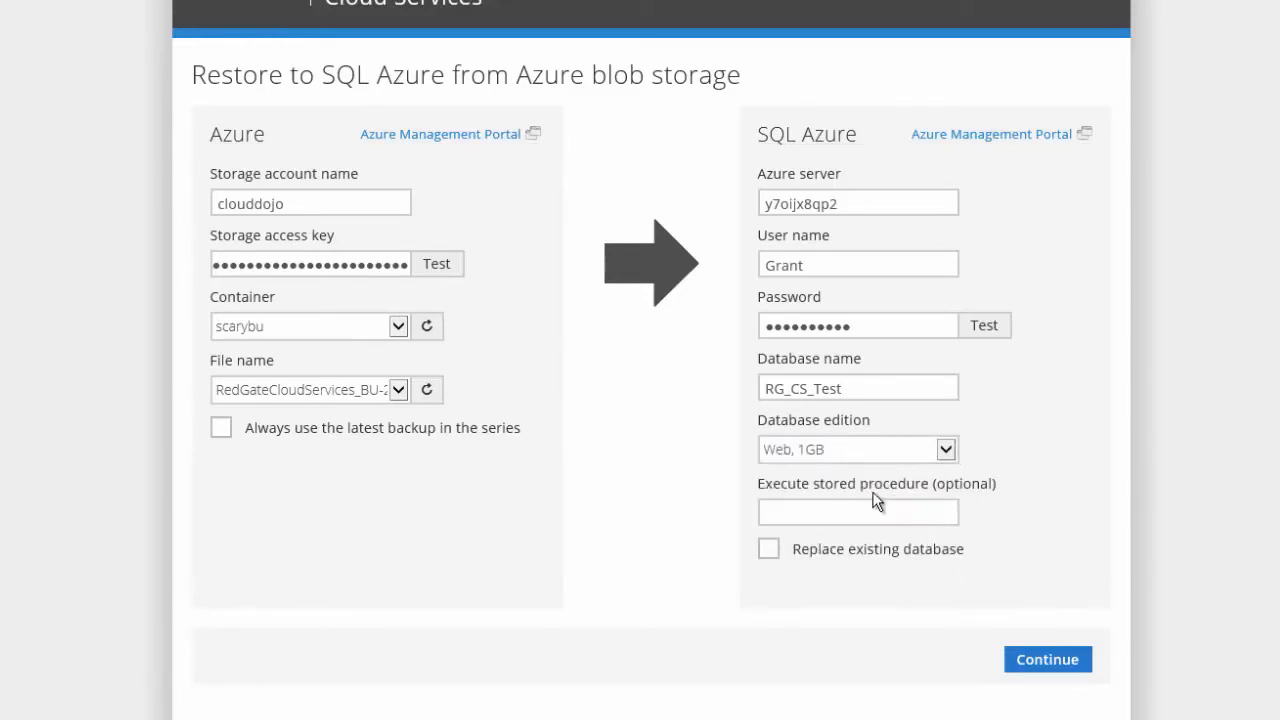
# Step: Leave replacing the existing database off, continue to the scheduling page and run the restore immediately
pyautogui.moveTo(771, 557)
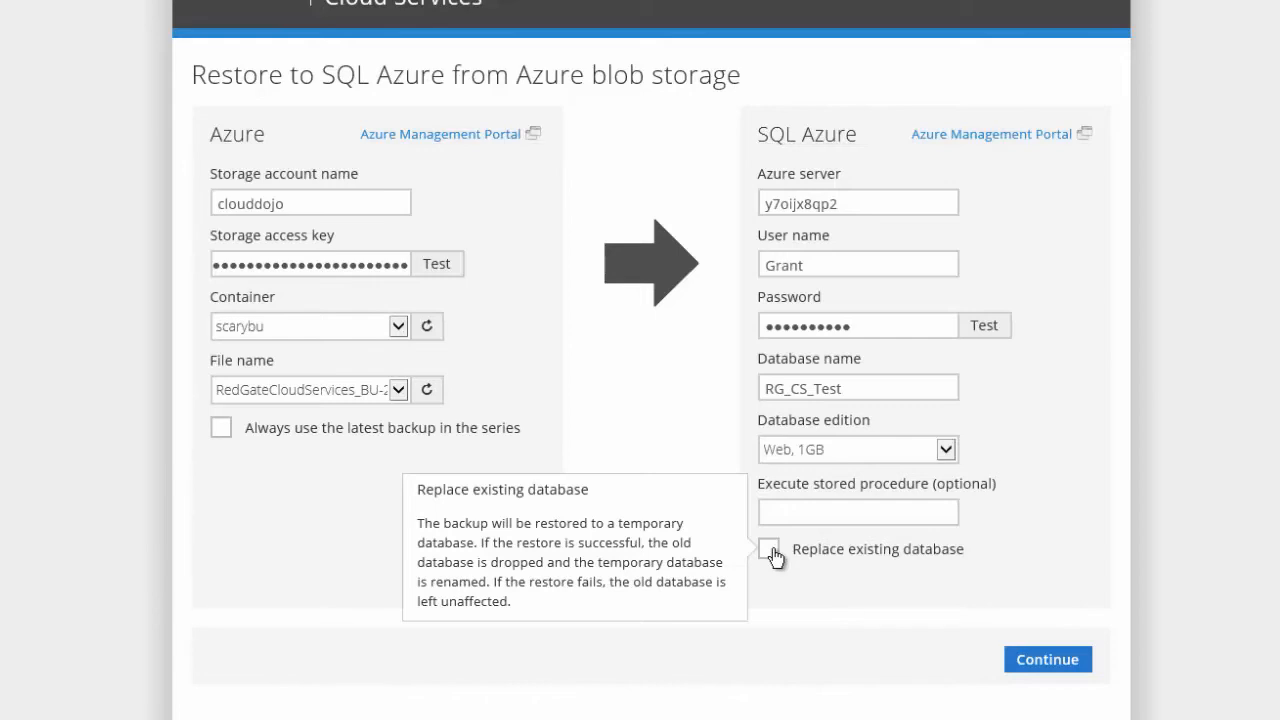
pyautogui.click(1047, 660)
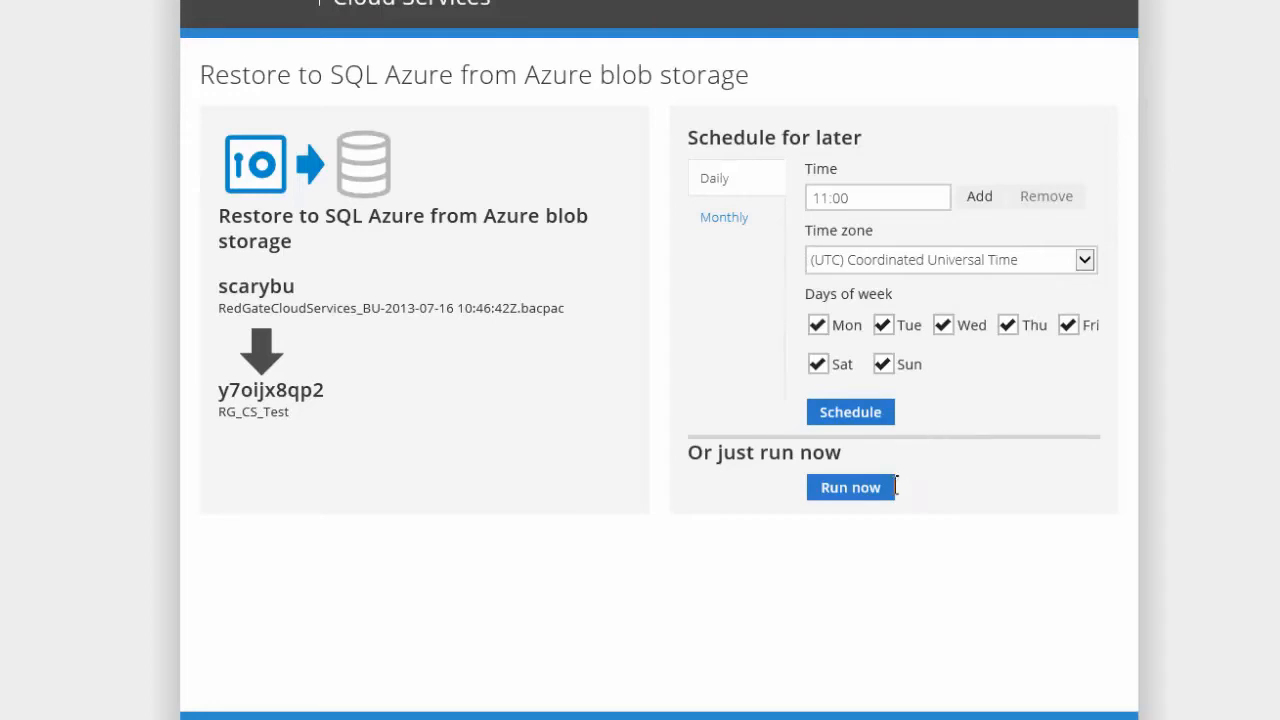
pyautogui.click(852, 494)
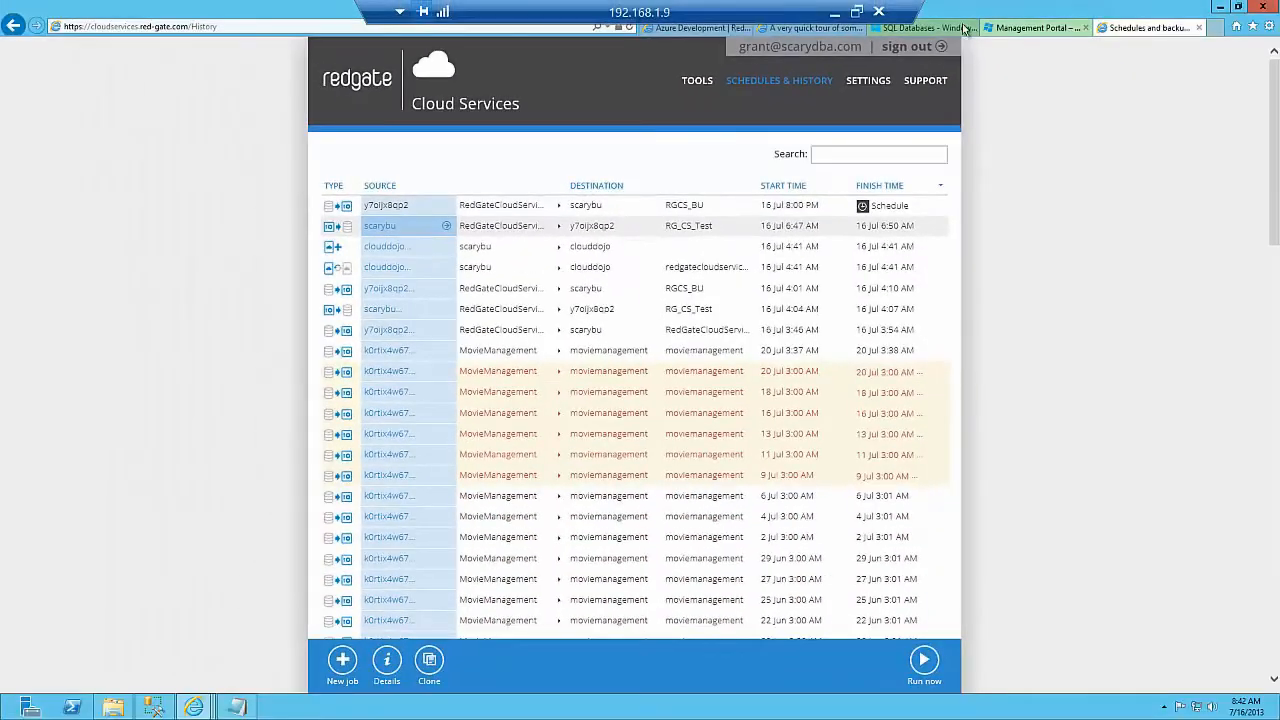
# Step: Switch to the Windows Azure portal's SQL databases and open RG_CS_Test for management
pyautogui.click(970, 28)
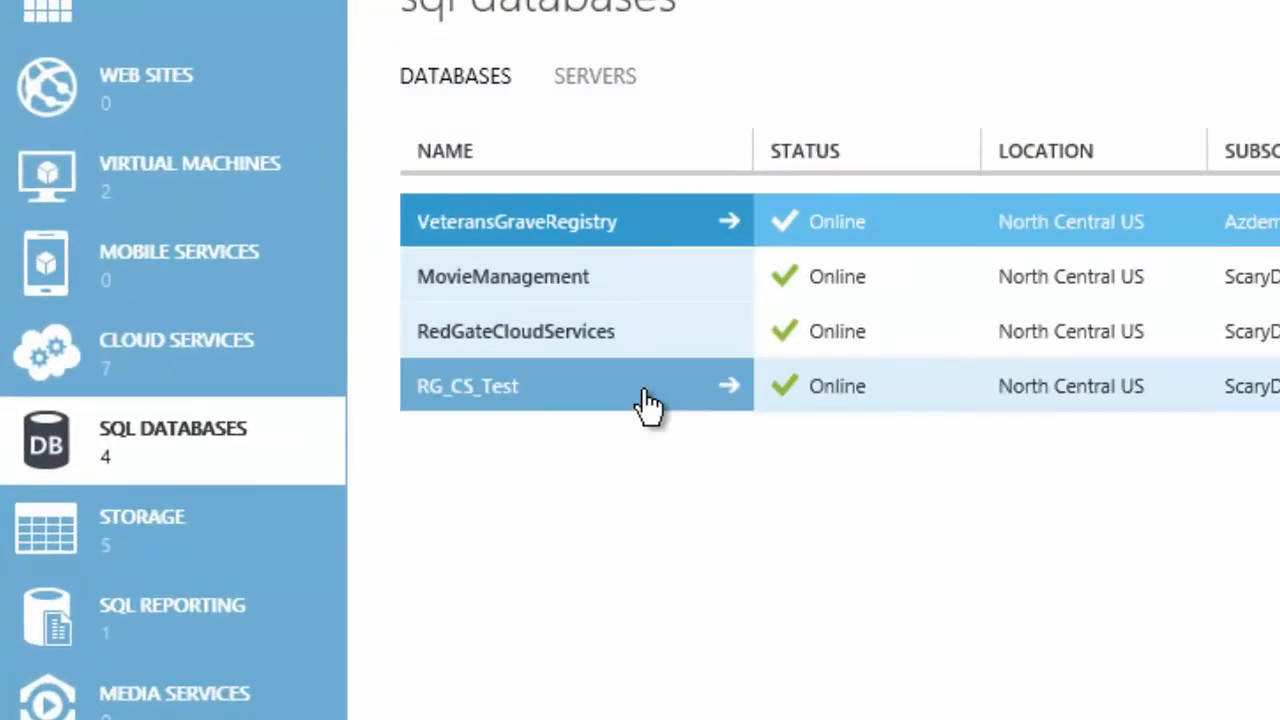
pyautogui.click(630, 396)
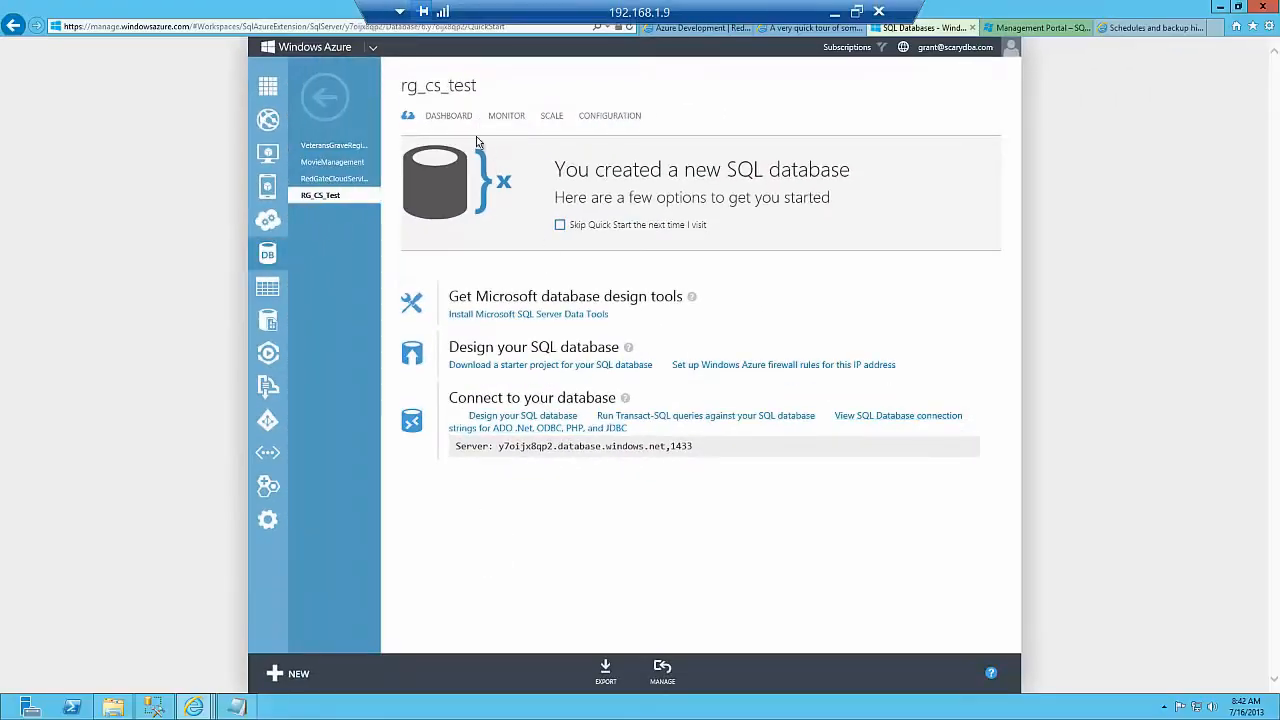
pyautogui.click(660, 672)
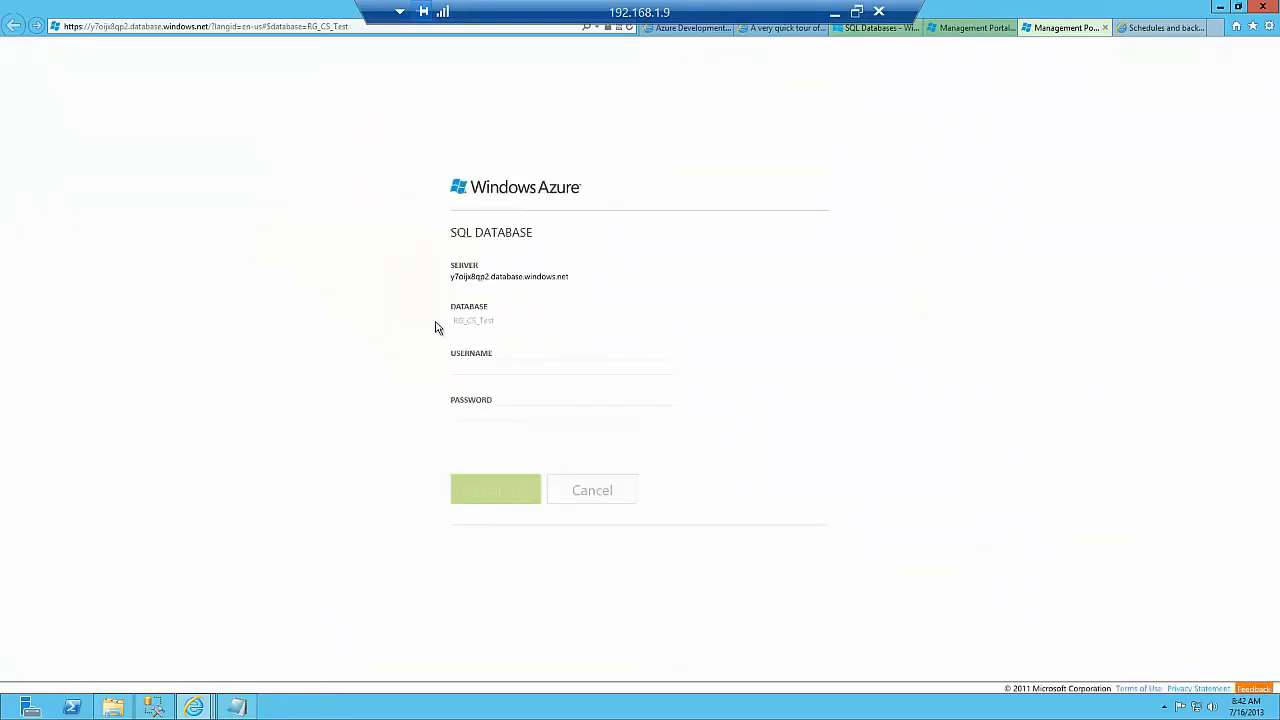
# Step: Log on to the RG_CS_Test database with the user name and password
pyautogui.click(492, 364)
pyautogui.write('Grant')
pyautogui.press('Tab')
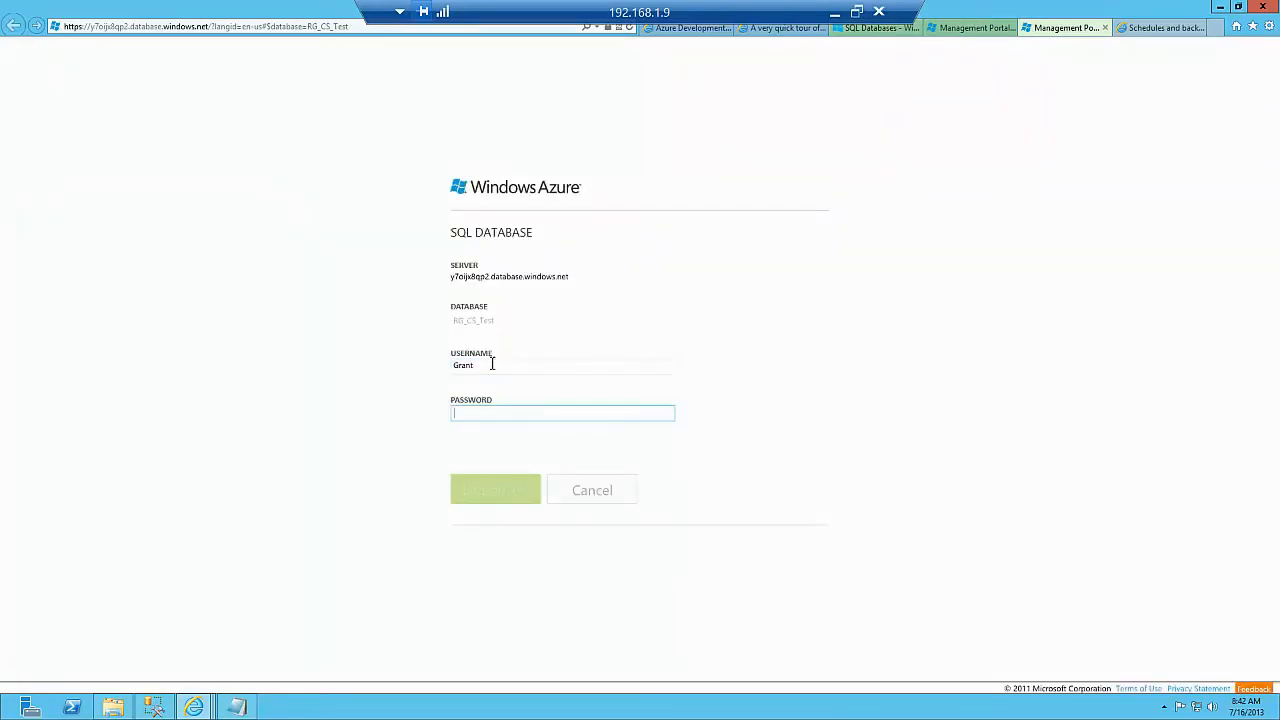
pyautogui.write('**********')
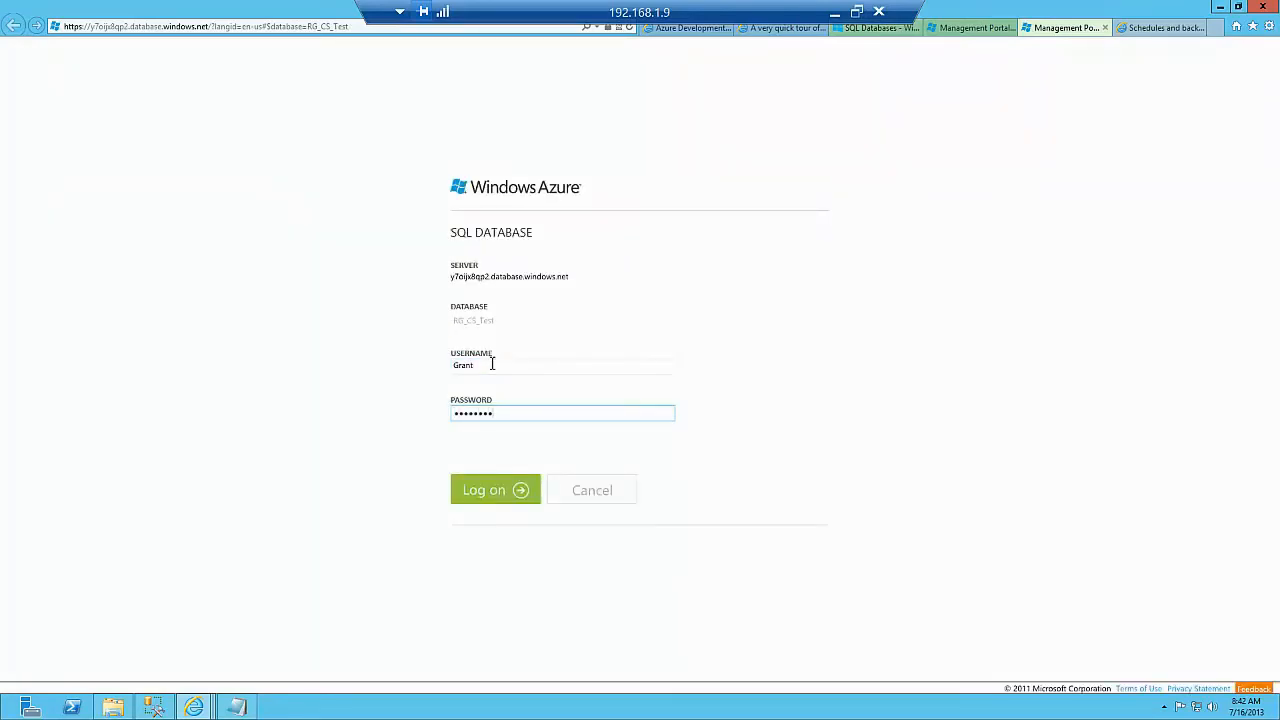
pyautogui.press('Return')
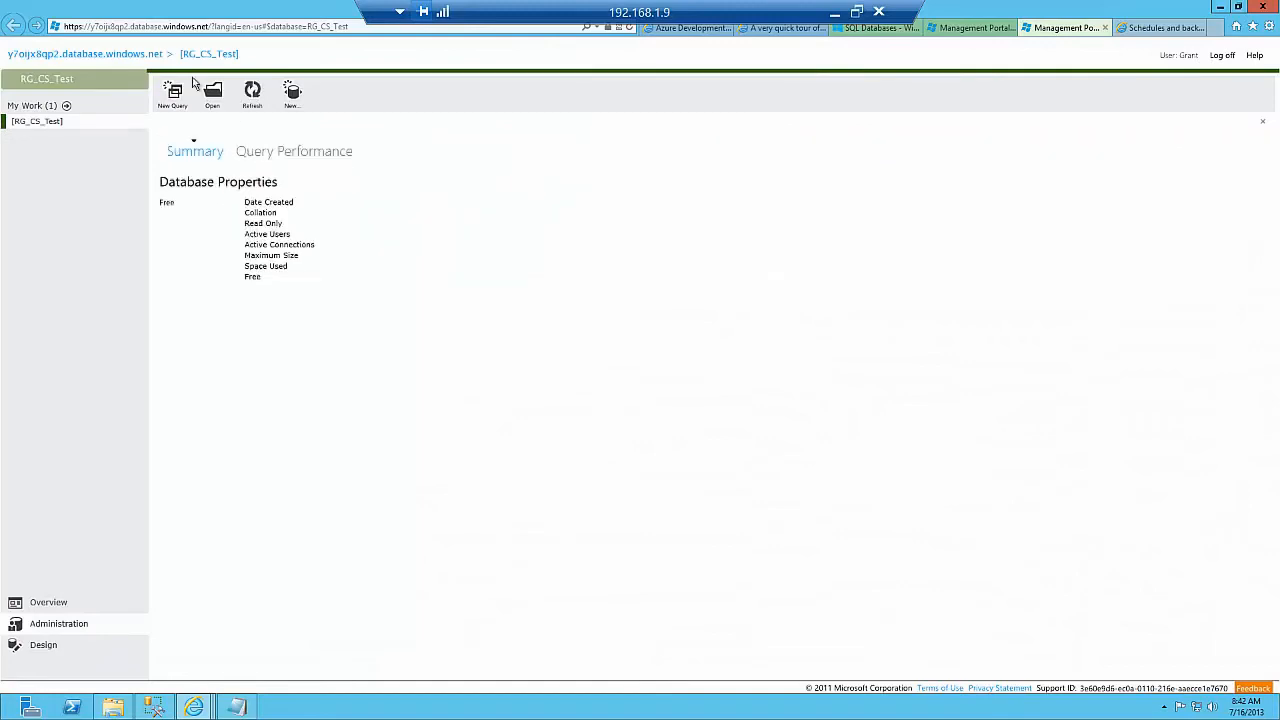
# Step: Open a new query on RG_CS_Test and run "select * from dbo.MyNewTable;"
pyautogui.click(176, 94)
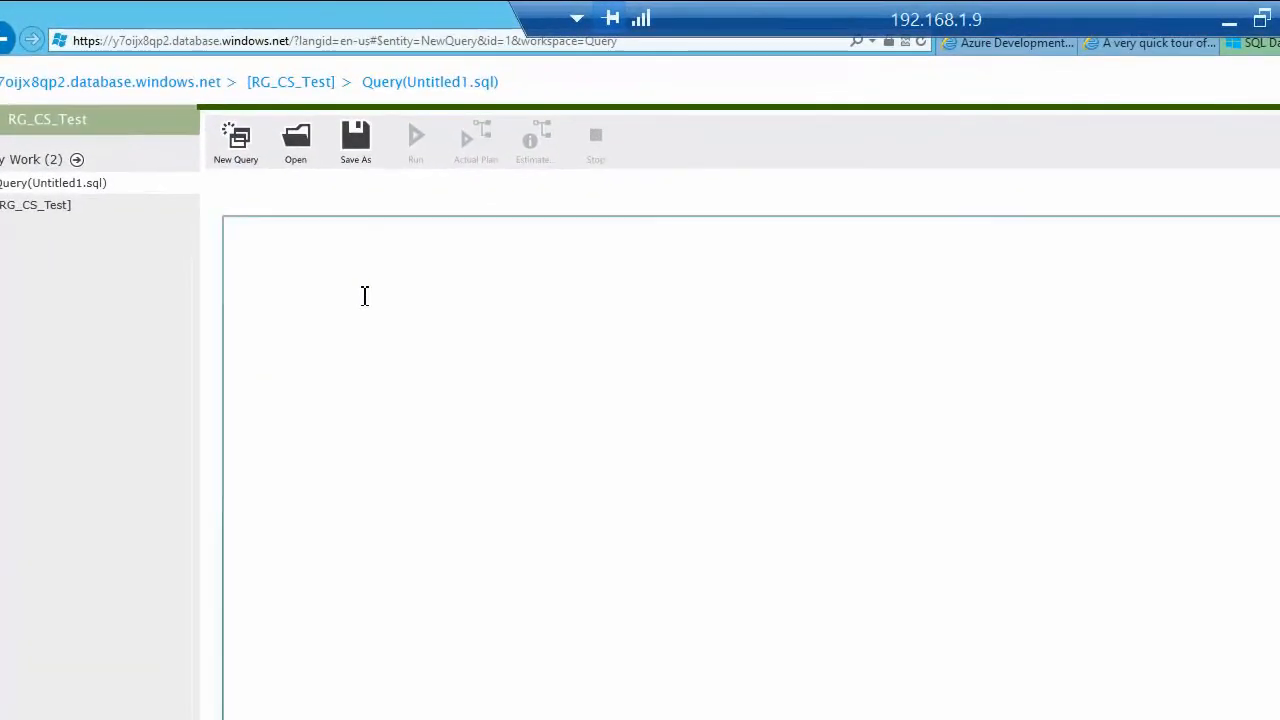
pyautogui.write('select *')
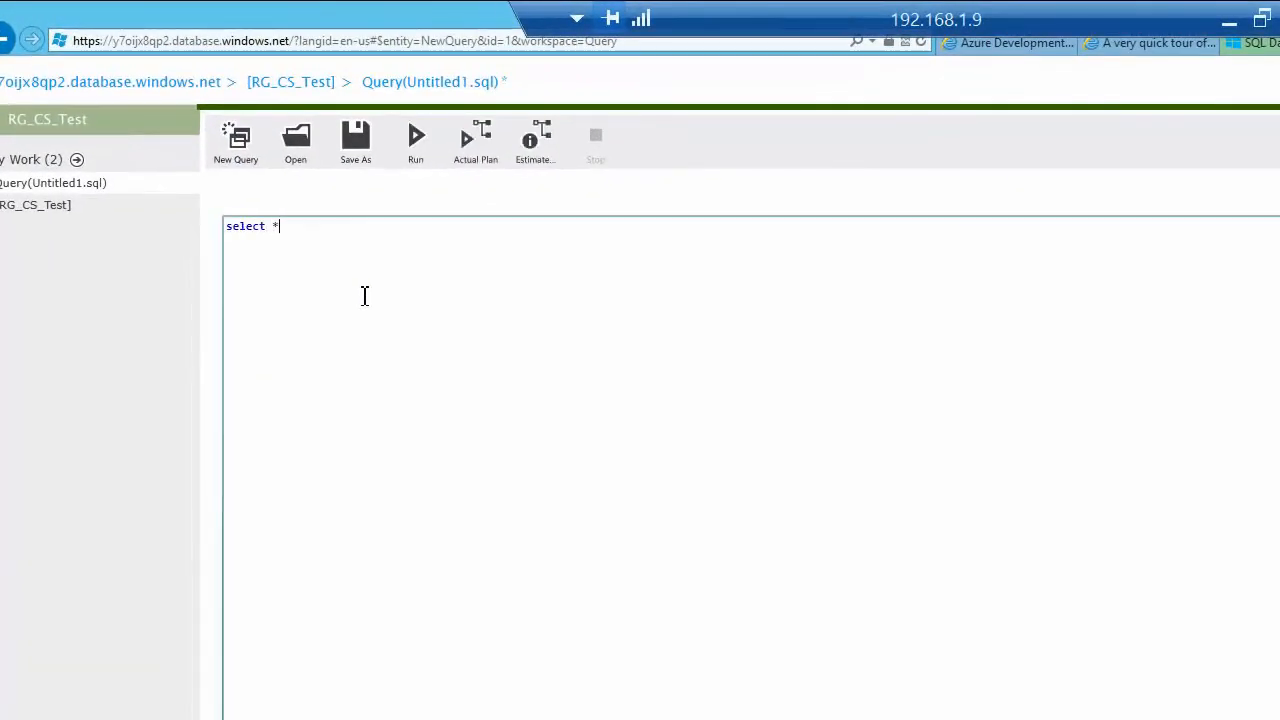
pyautogui.write(' from dbo.MyNewTable')
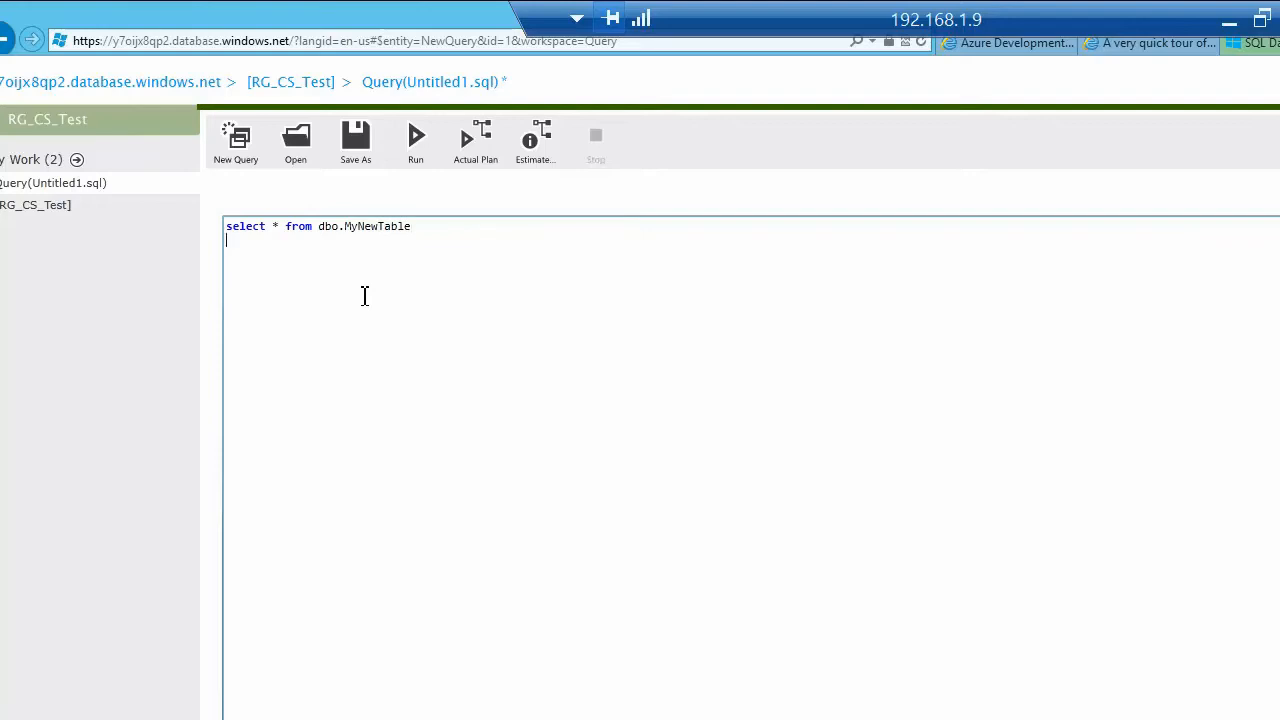
pyautogui.write(';')
pyautogui.click(416, 140)
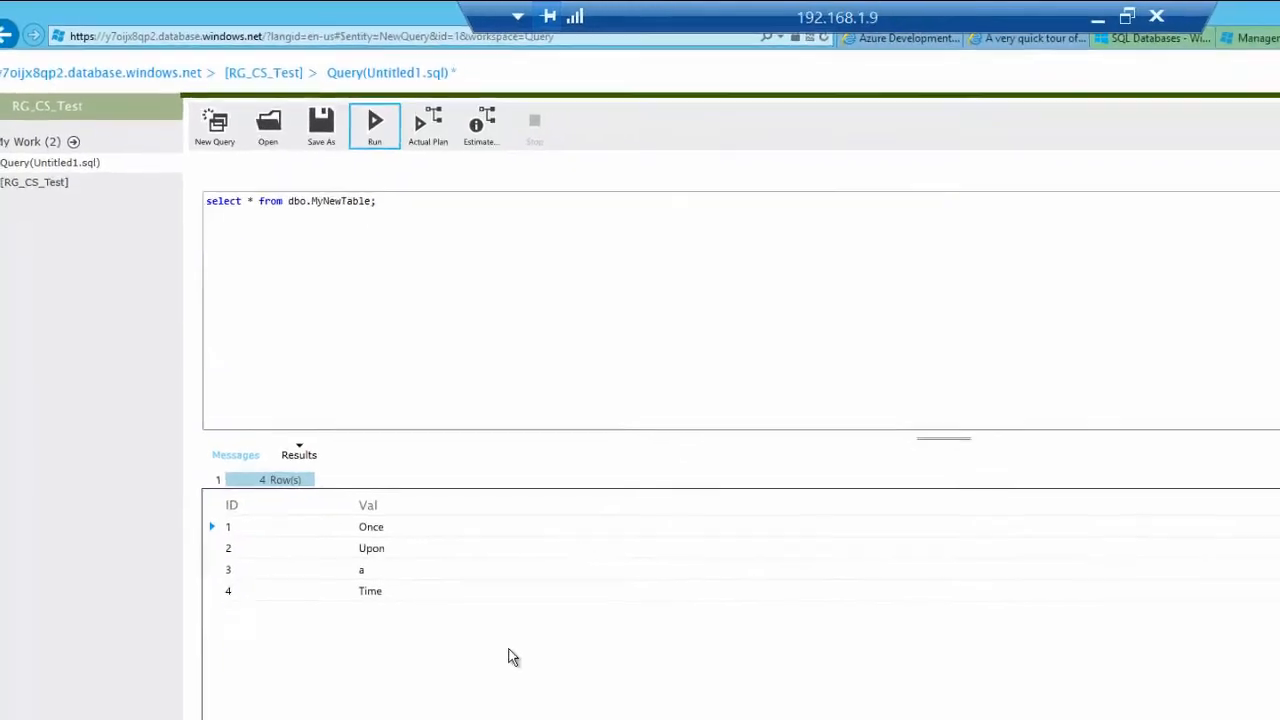
# Step: In Red Gate Cloud Services, start an Azure to Azure sync job with source account clouddojo, its tested storage access key and container scarybu
pyautogui.click(1243, 31)
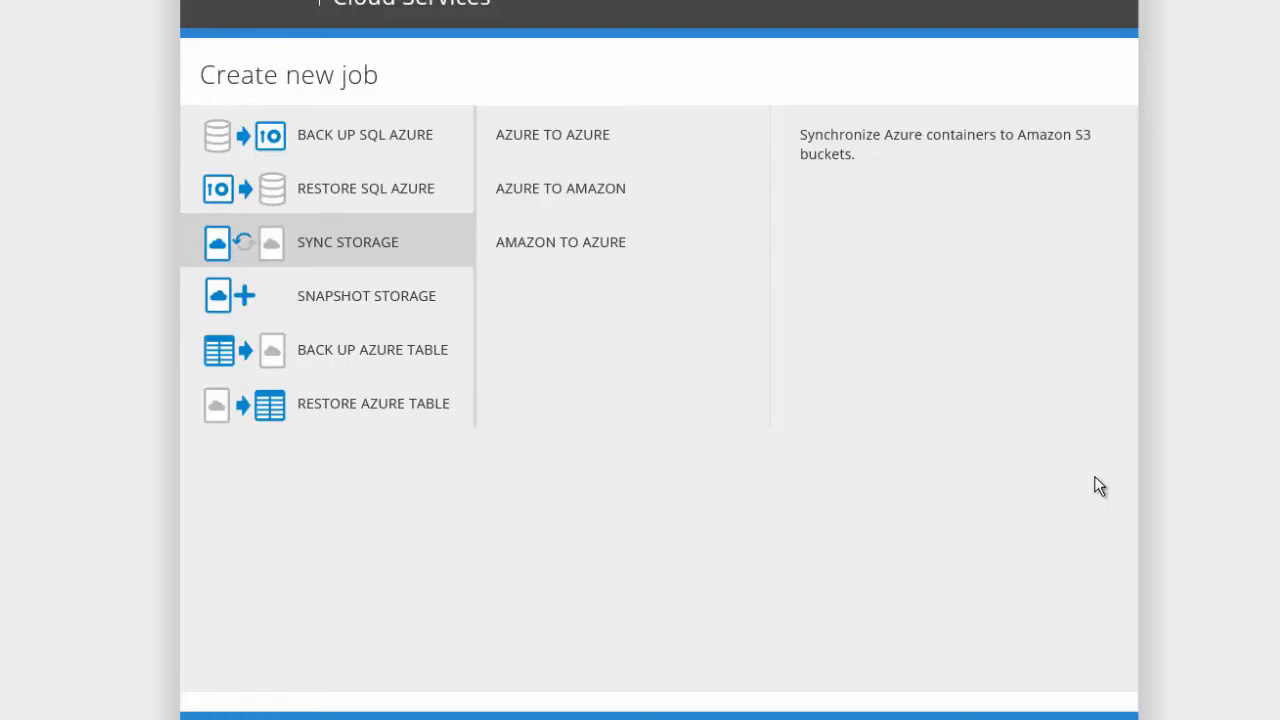
pyautogui.click(570, 137)
pyautogui.click(349, 205)
pyautogui.write('clouddojo')
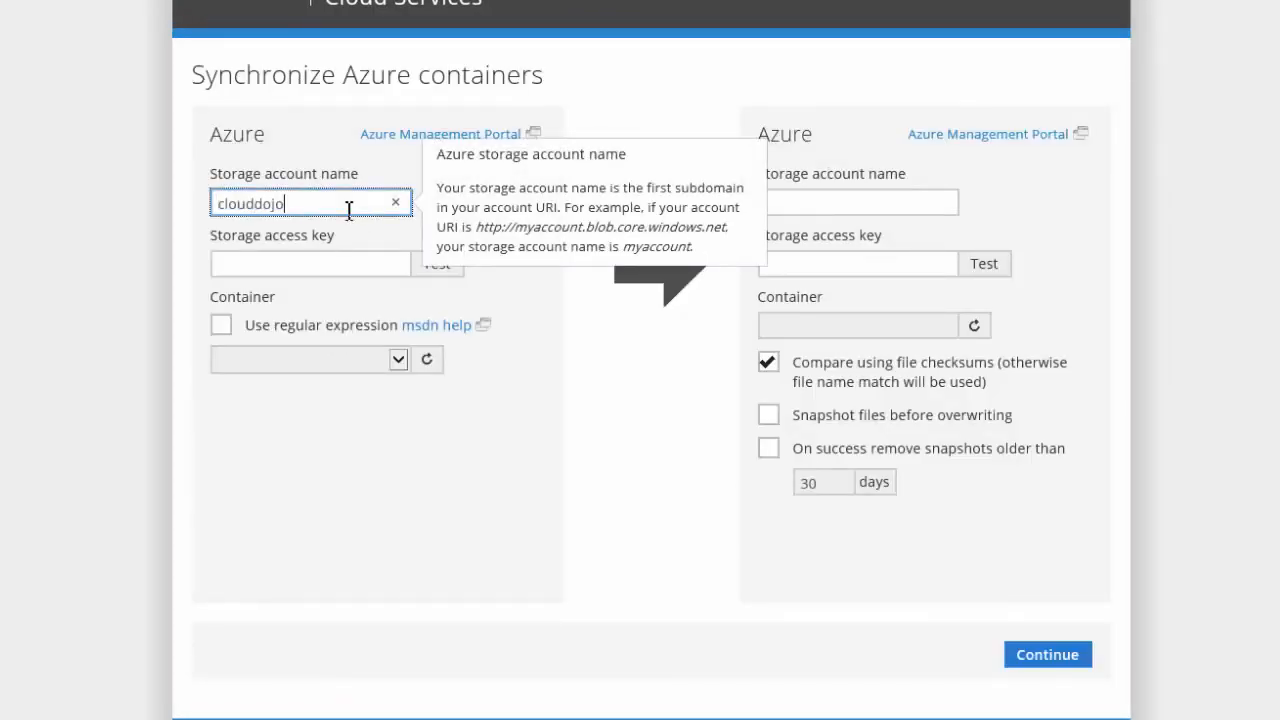
pyautogui.press('Tab')
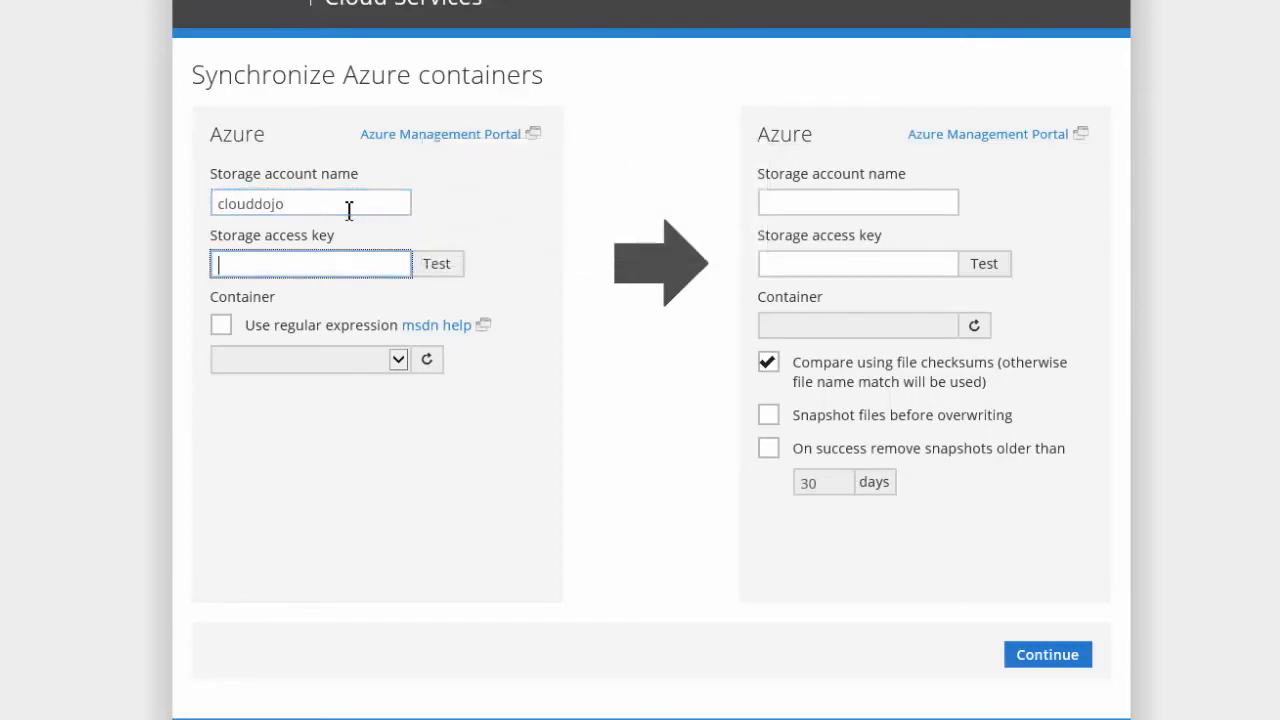
pyautogui.hotkey('ctrl', 'v')
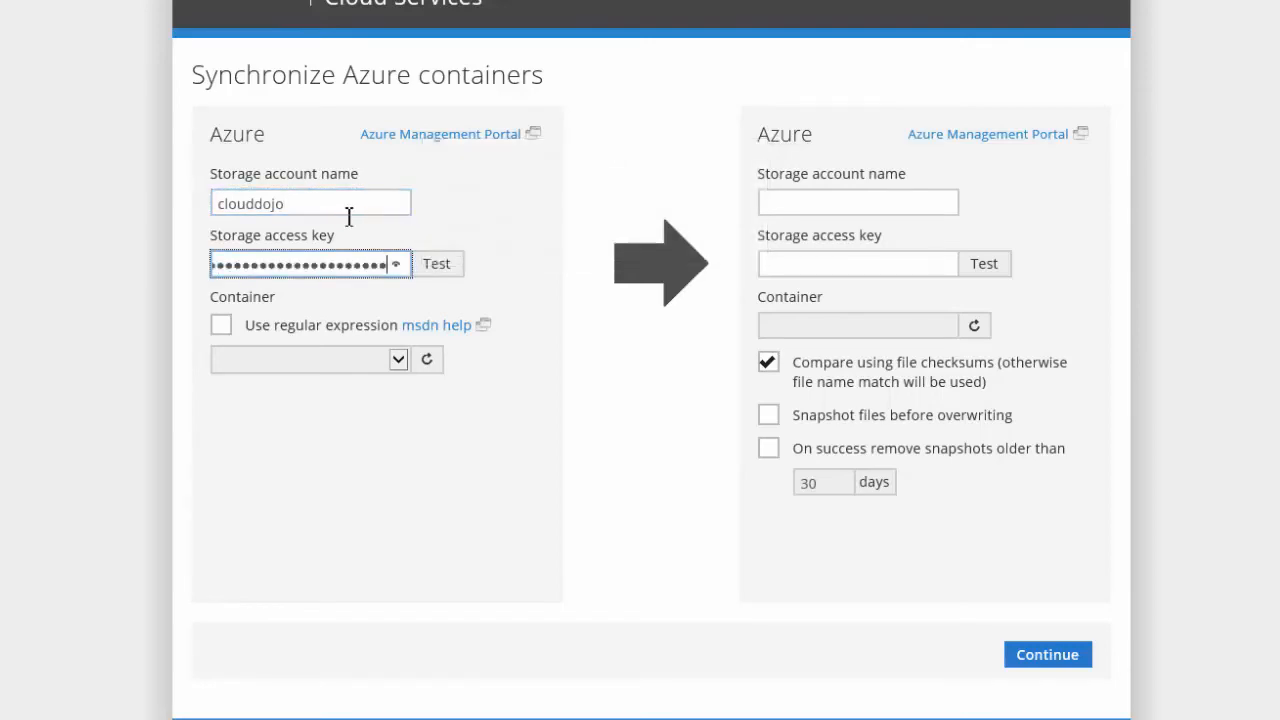
pyautogui.click(437, 266)
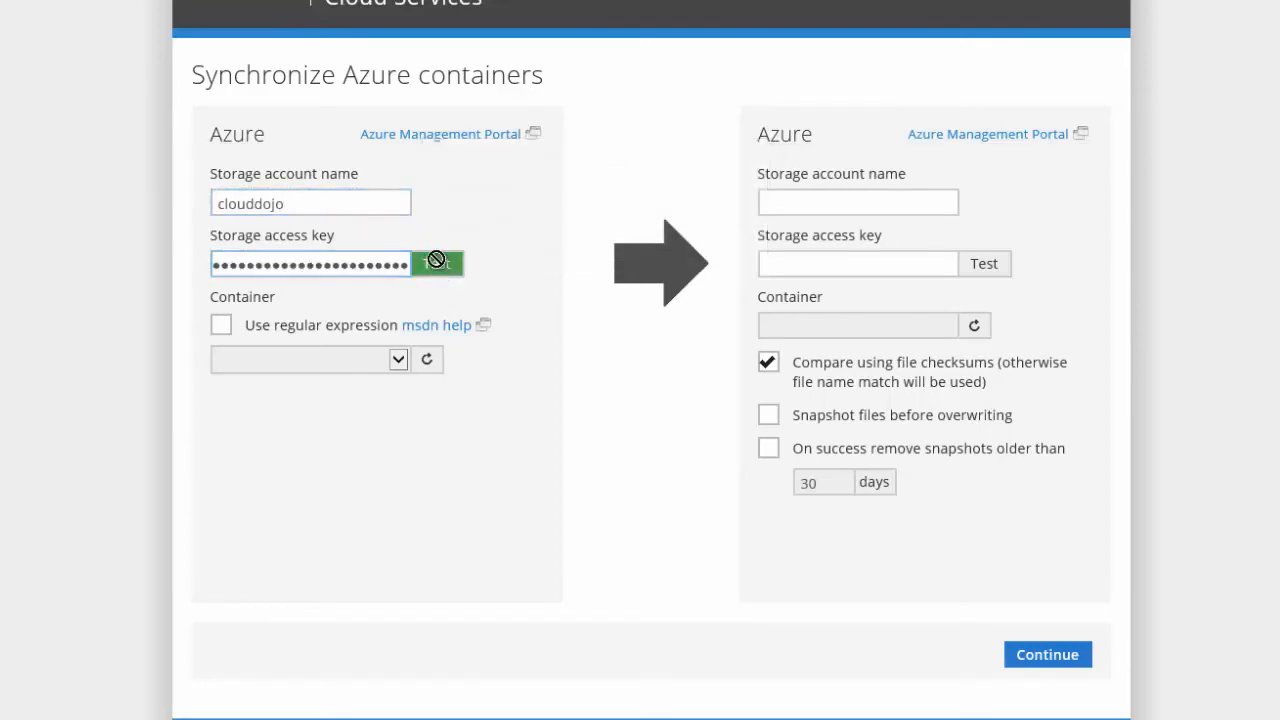
pyautogui.click(399, 359)
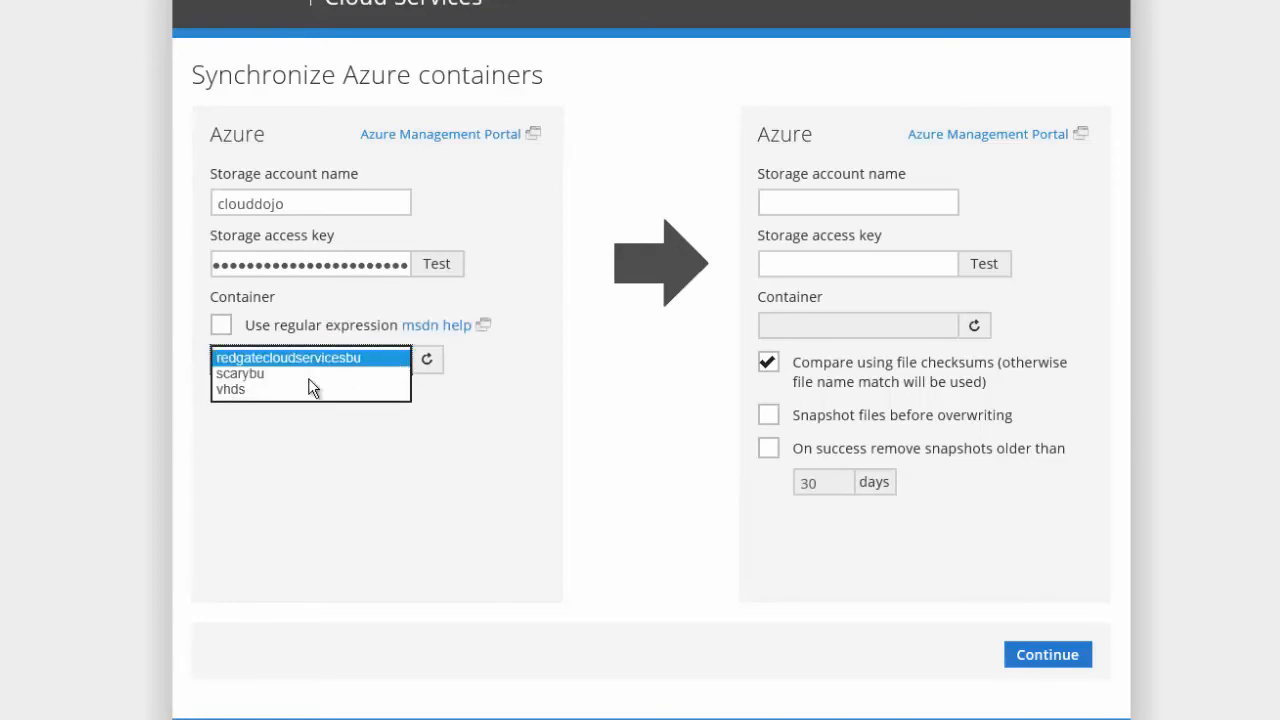
pyautogui.click(257, 376)
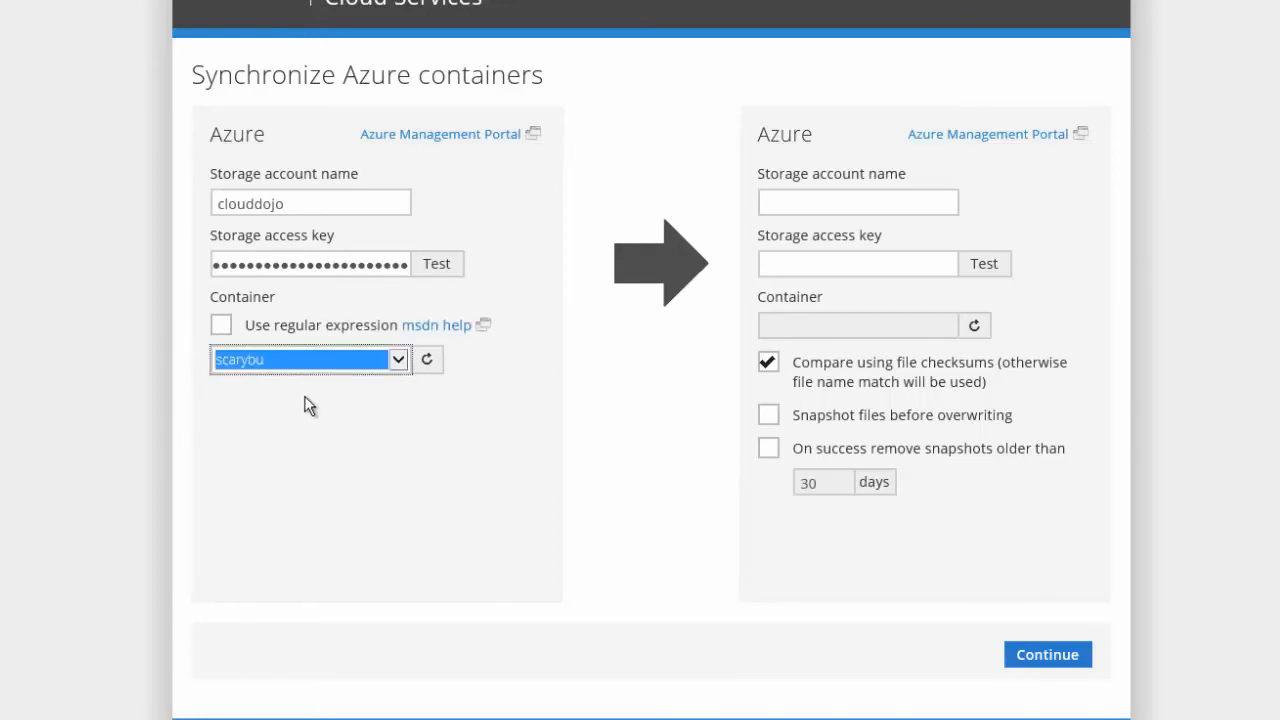
# Step: Set the sync destination to storage account clouddojo with its storage access key and container redgatecloudservicesbu
pyautogui.click(836, 203)
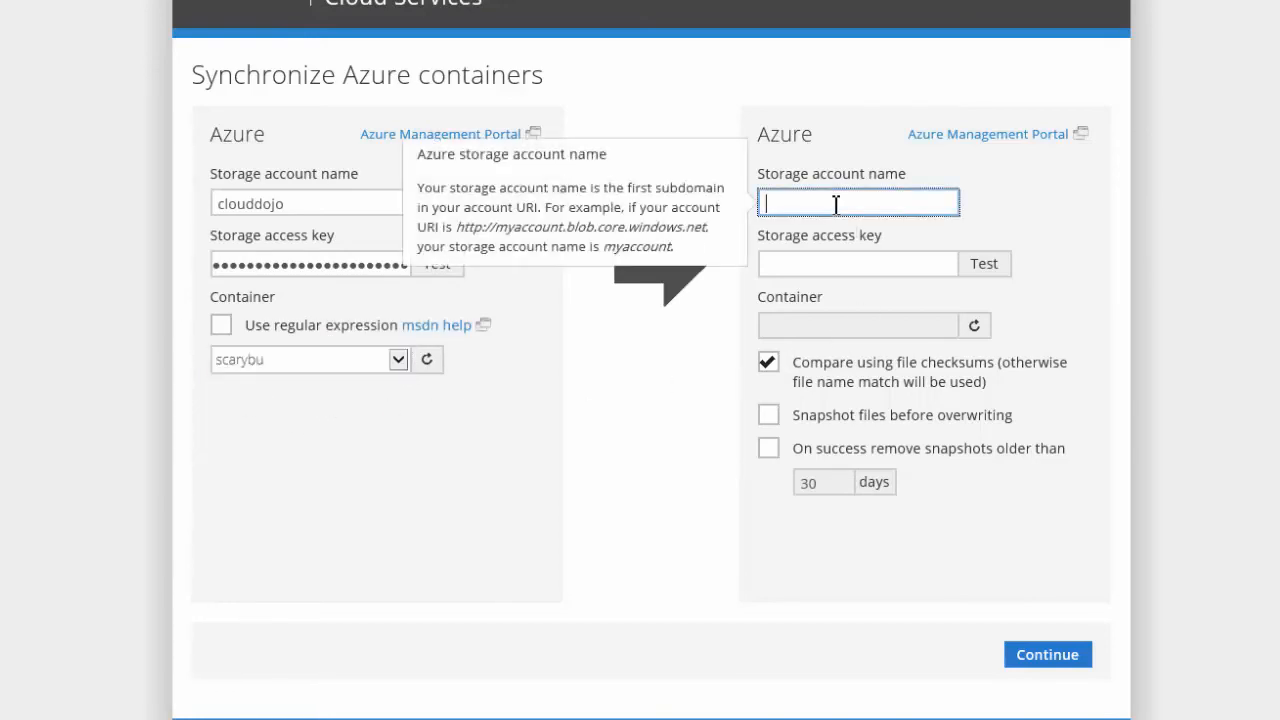
pyautogui.write('clouddojo')
pyautogui.click(881, 273)
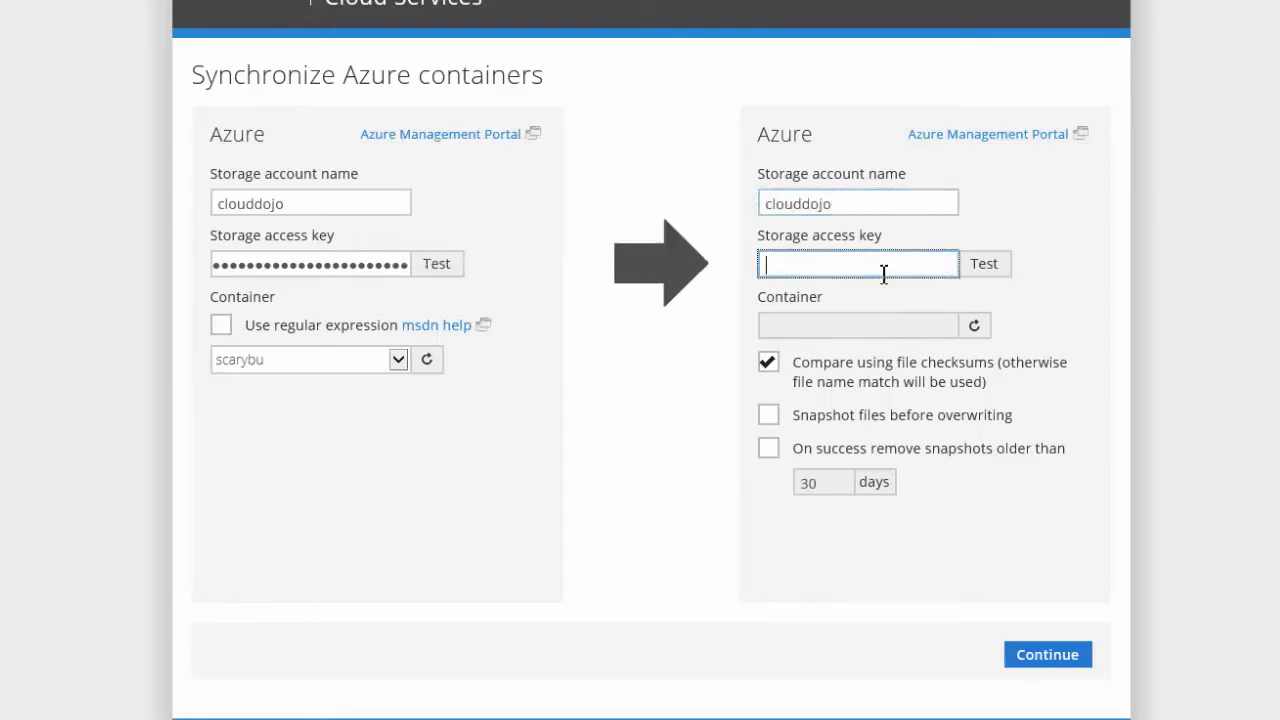
pyautogui.hotkey('ctrl', 'v')
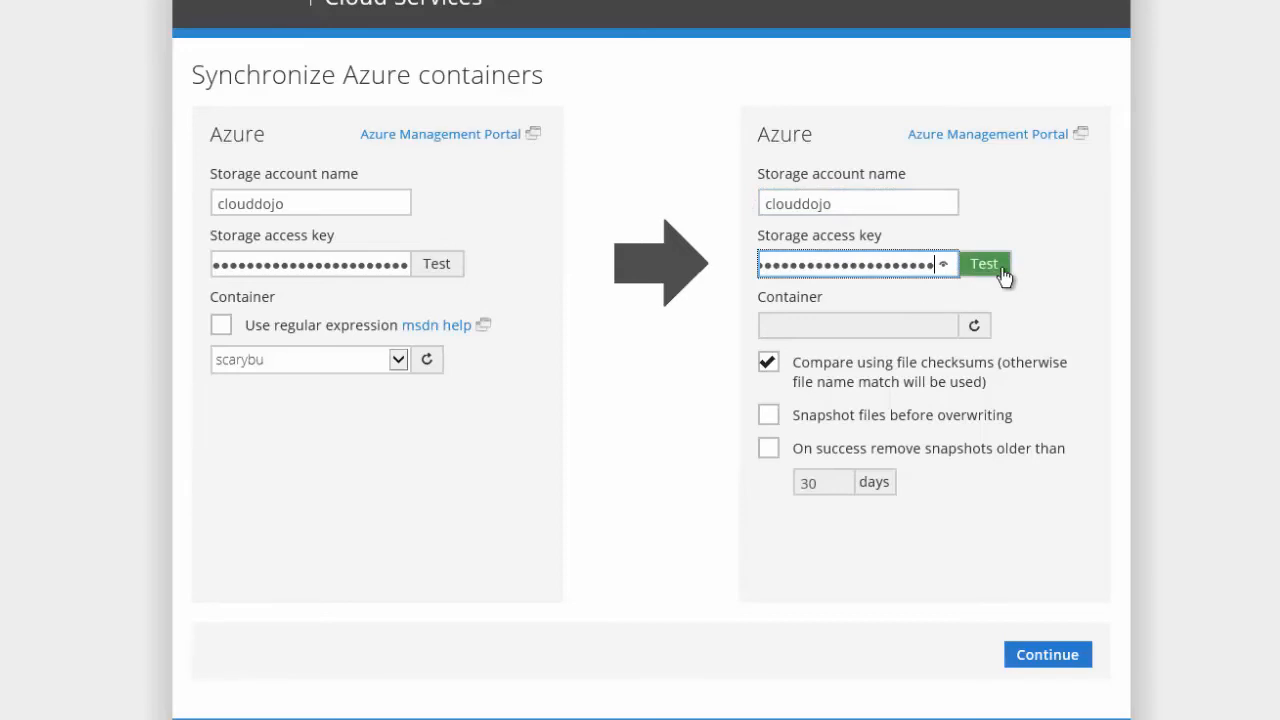
pyautogui.click(932, 330)
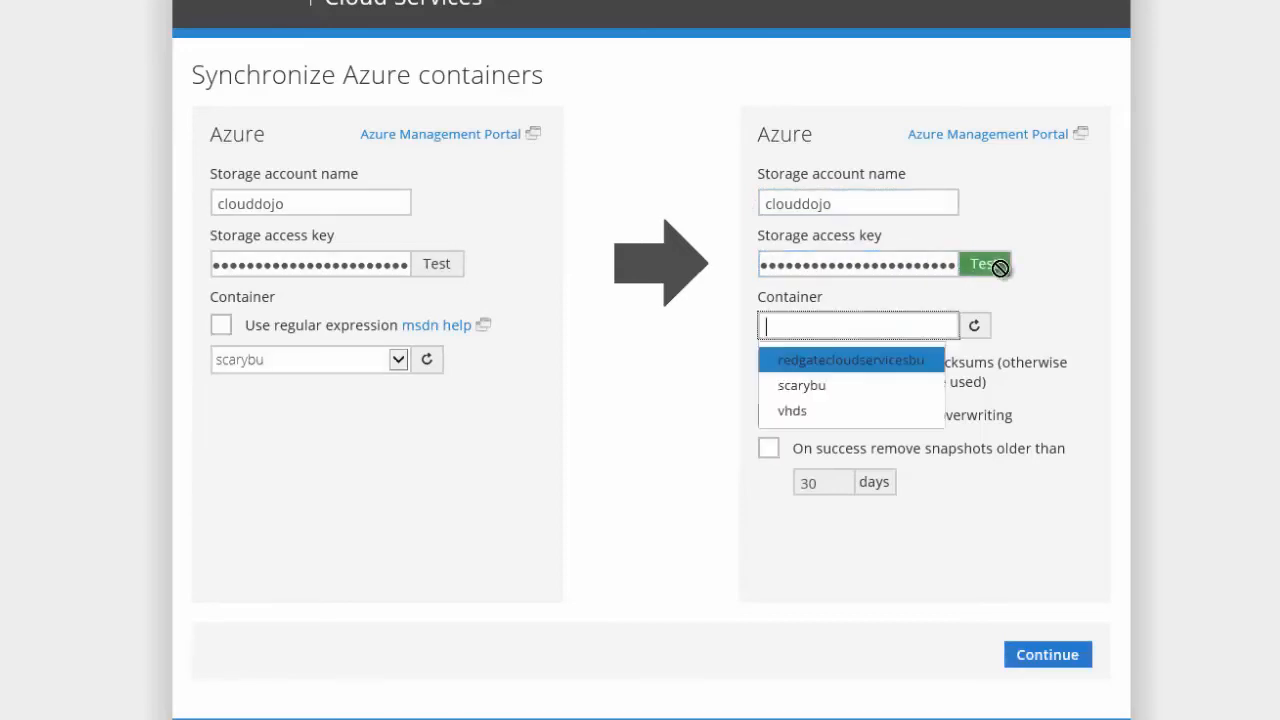
pyautogui.click(903, 370)
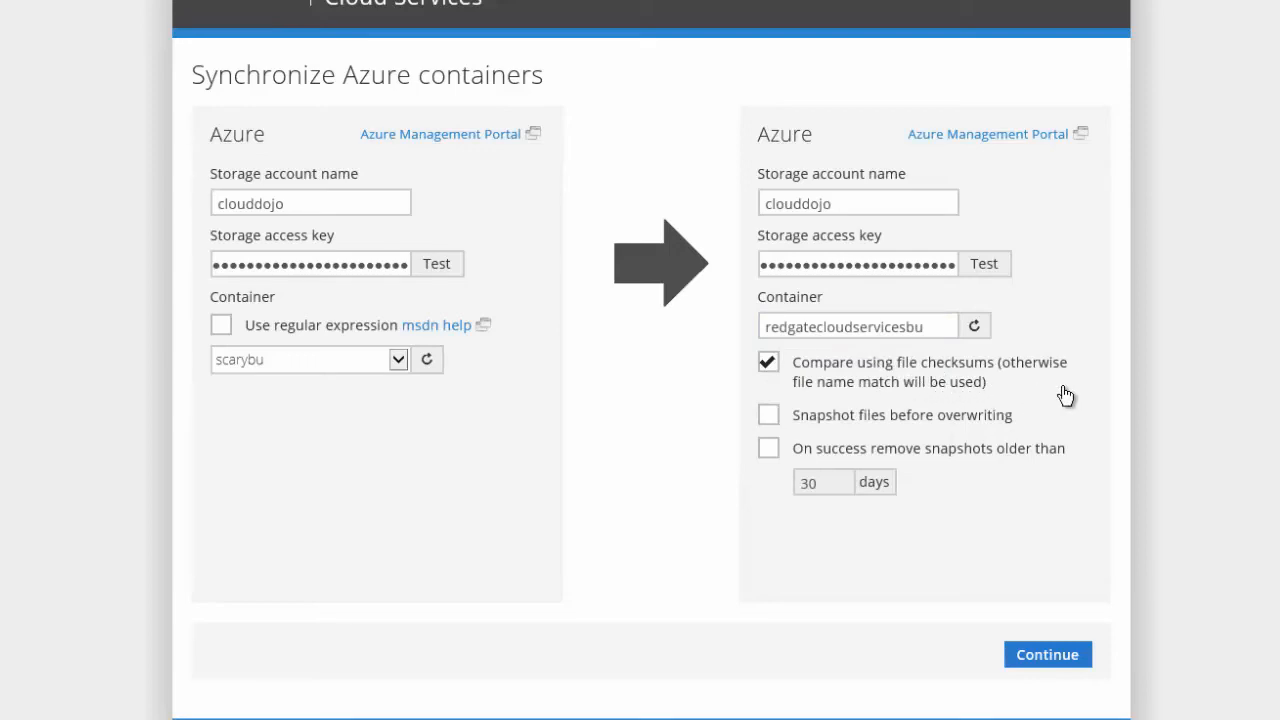
pyautogui.click(778, 419)
pyautogui.click(770, 447)
pyautogui.click(768, 448)
pyautogui.click(768, 417)
# Step: Continue to the scheduling page and run the Azure container synchronization immediately
pyautogui.click(1038, 658)
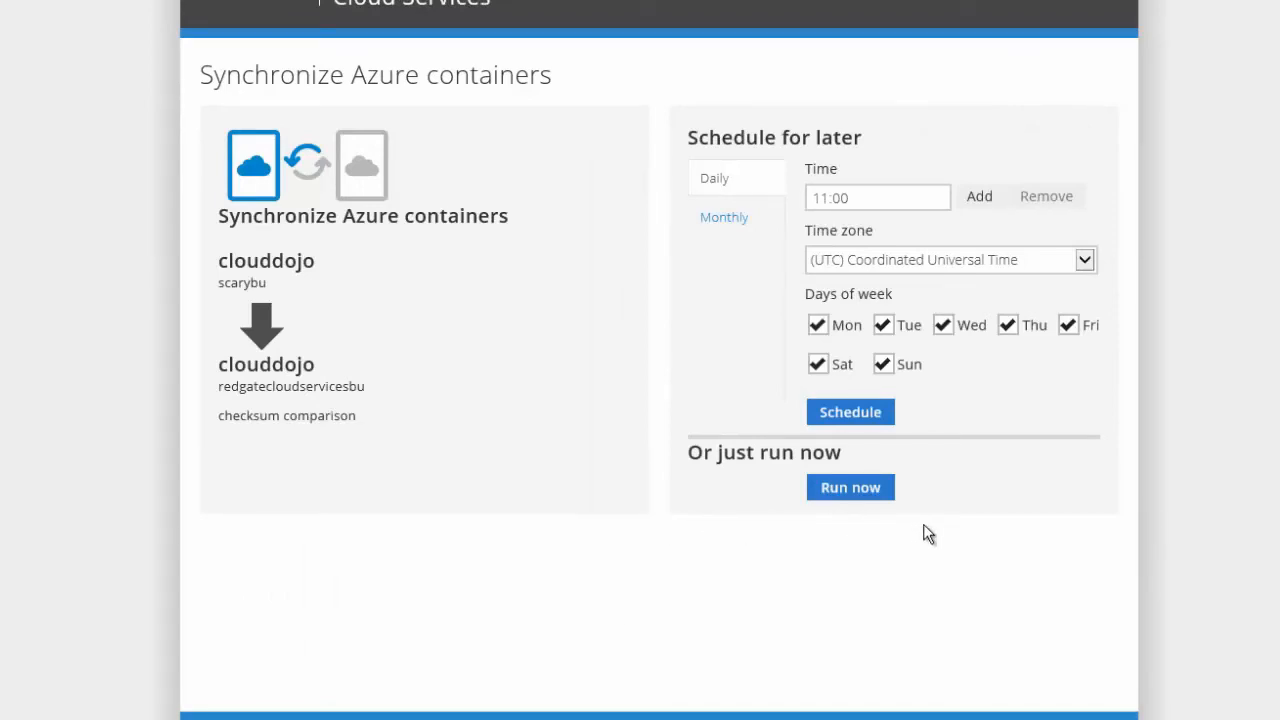
pyautogui.click(865, 500)
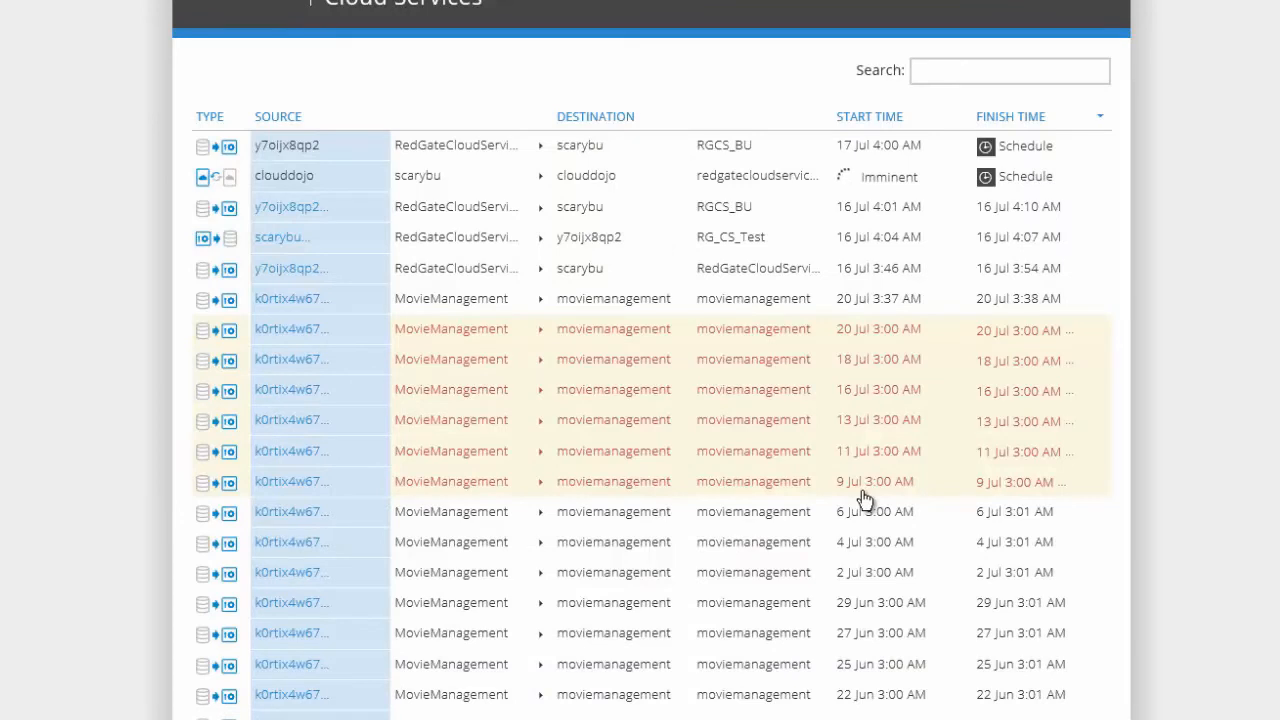
pyautogui.click(862, 484)
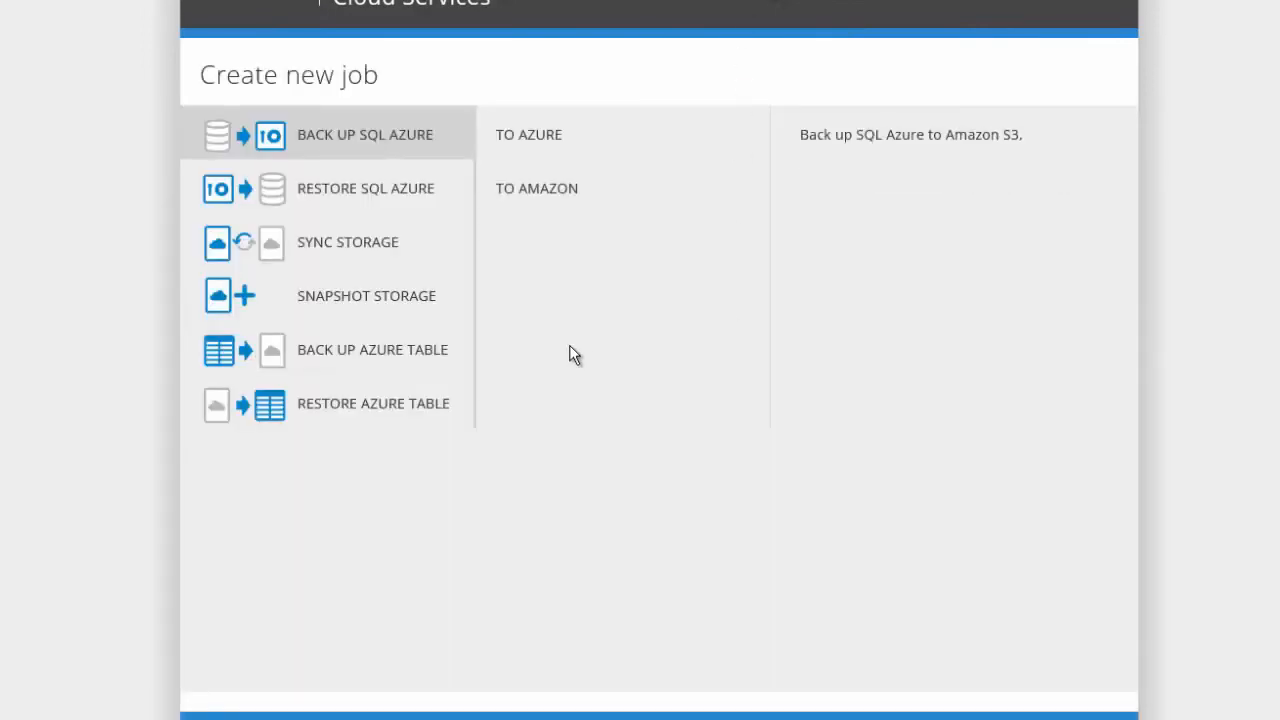
# Step: Create a Snapshot Storage job for Azure and activate its storage account name field
pyautogui.click(367, 314)
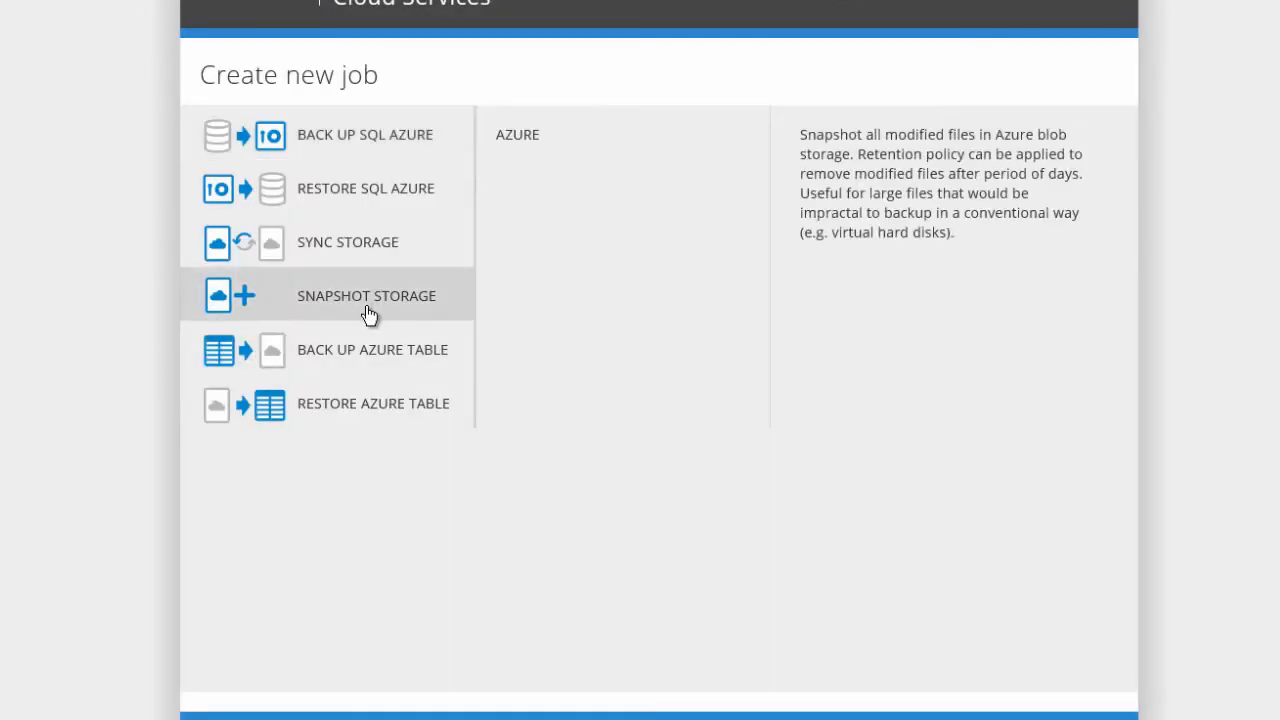
pyautogui.click(530, 140)
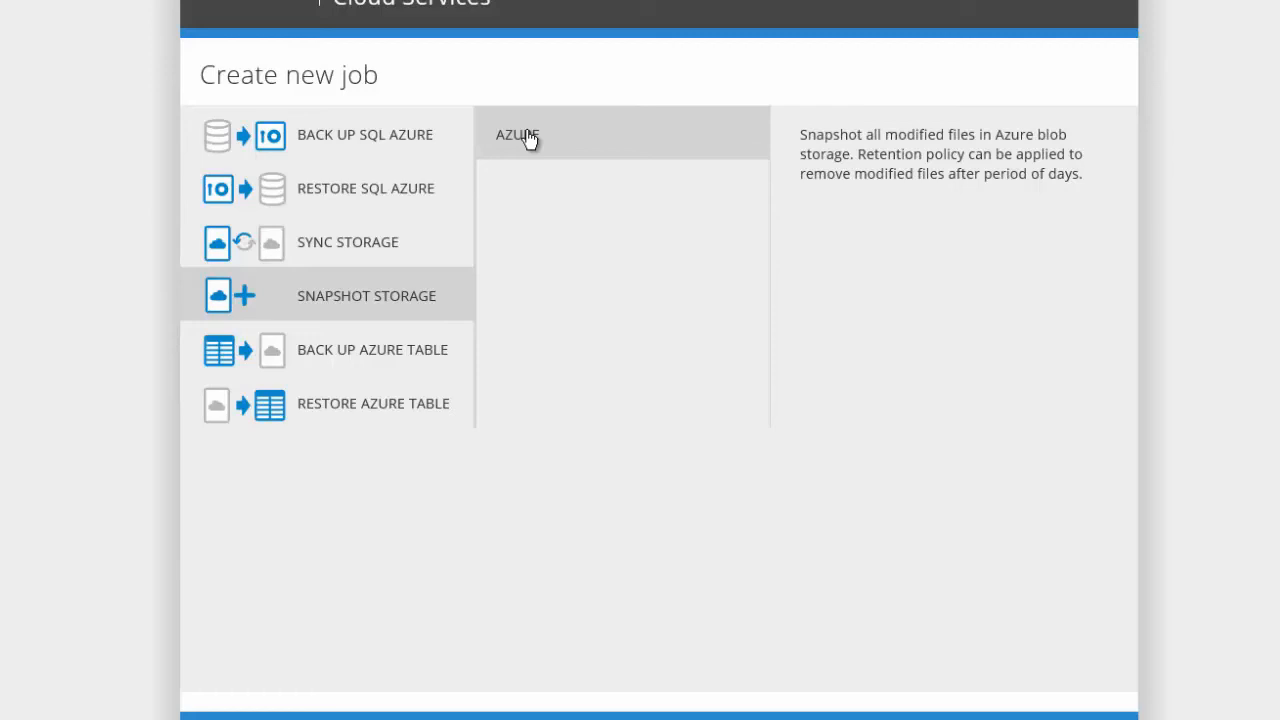
pyautogui.click(530, 140)
pyautogui.click(318, 200)
pyautogui.write('dojosto')
pyautogui.press('BackSpace')
pyautogui.press('BackSpace')
pyautogui.press('BackSpace')
pyautogui.press('BackSpace')
pyautogui.press('BackSpace')
pyautogui.press('BackSpace')
pyautogui.press('BackSpace')
# Step: Set the snapshot source to storage account clouddojo with its tested storage access key and the scarybu container
pyautogui.write('clou')
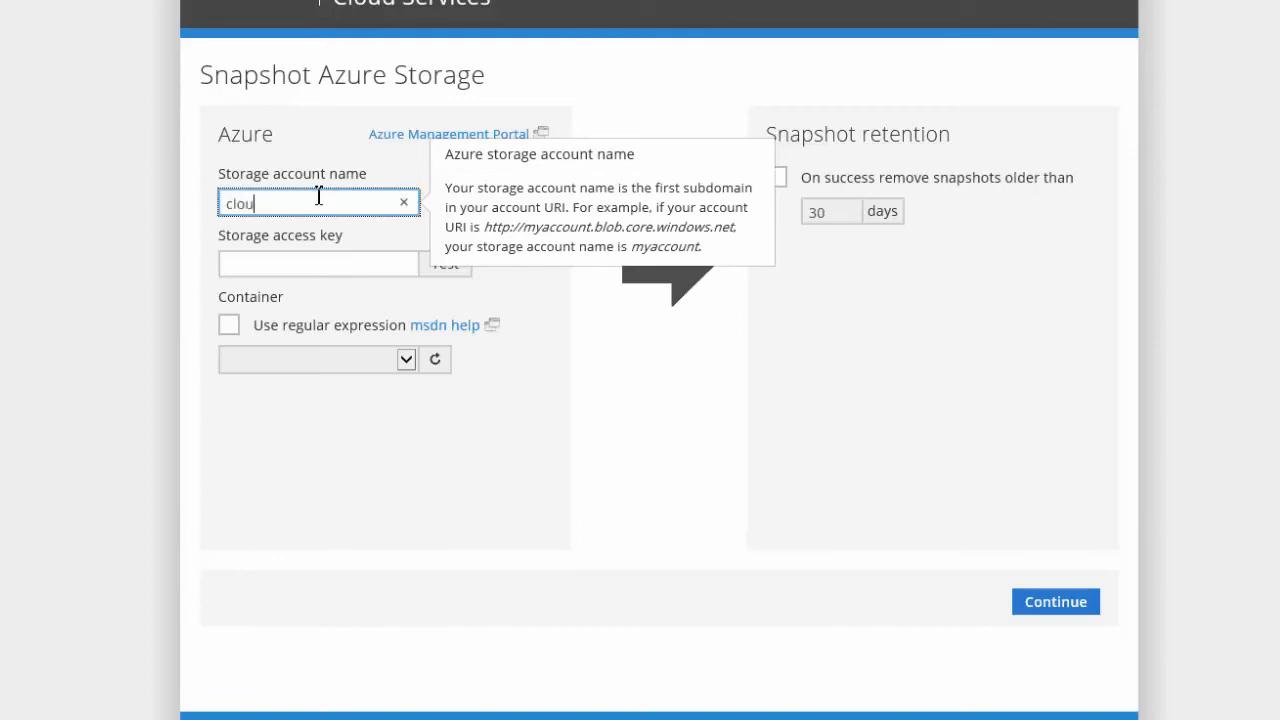
pyautogui.write('ddojo')
pyautogui.press('Tab')
pyautogui.hotkey('ctrl', 'v')
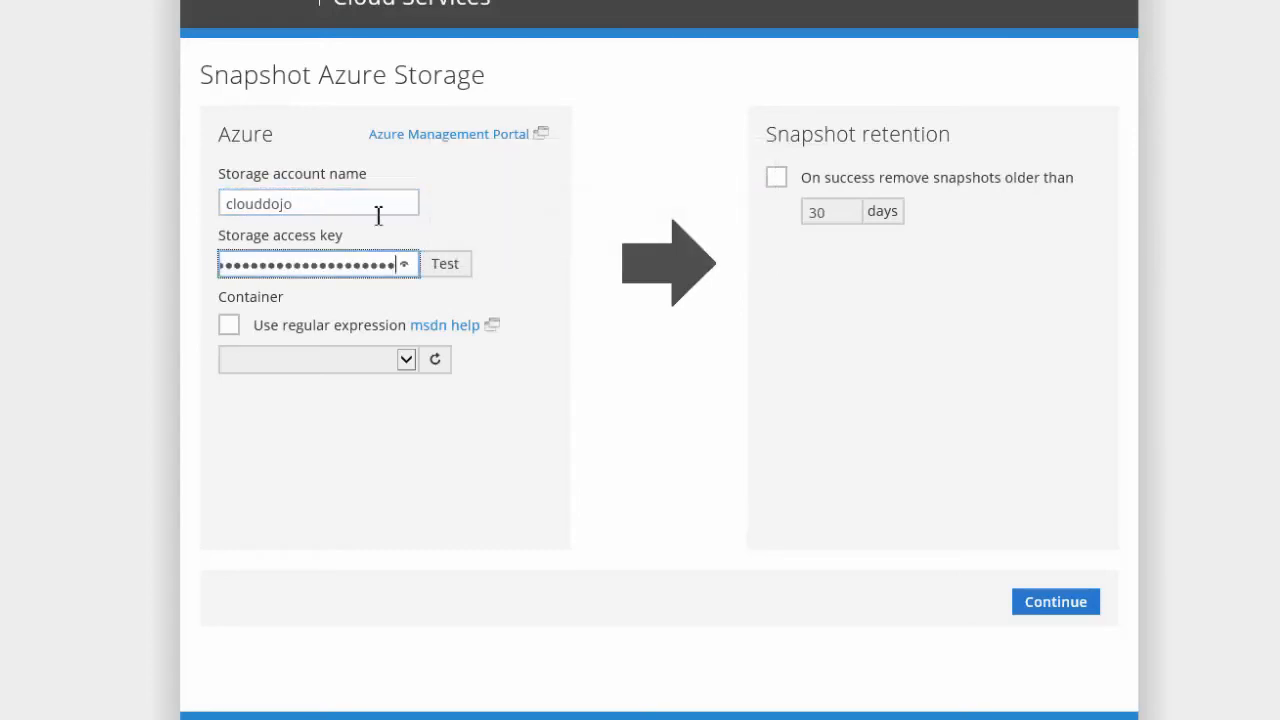
pyautogui.click(455, 263)
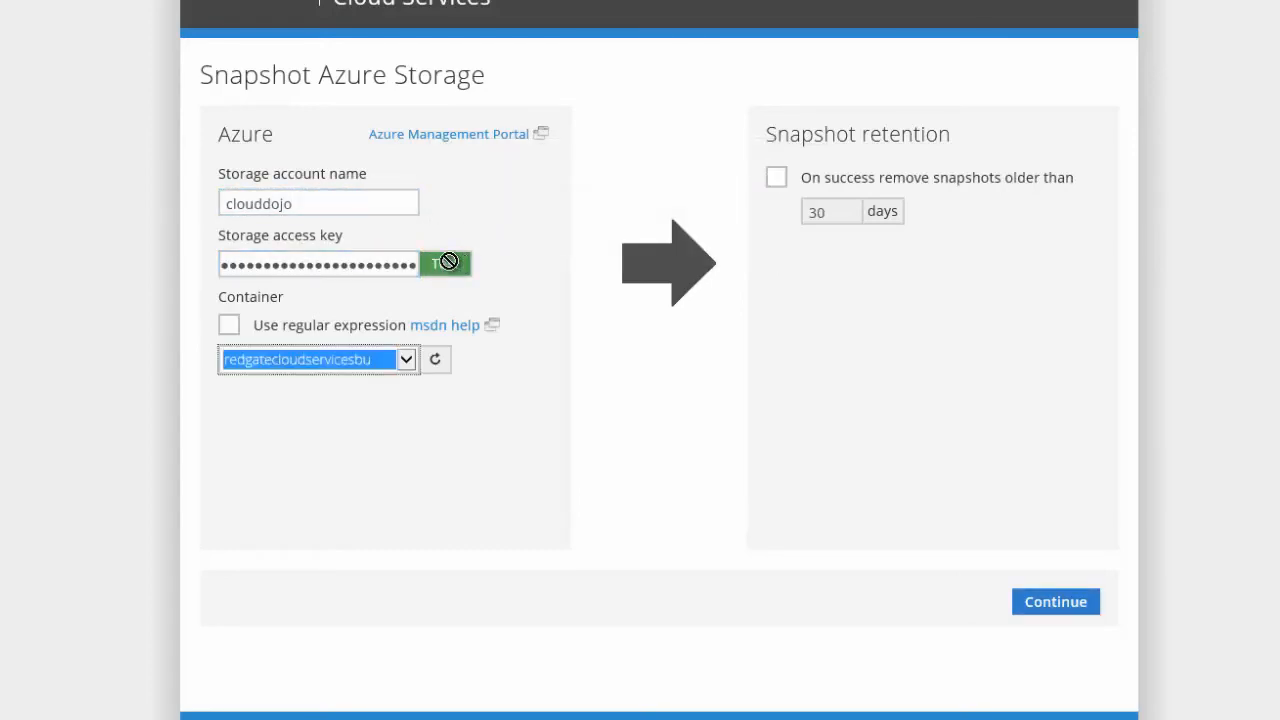
pyautogui.click(406, 358)
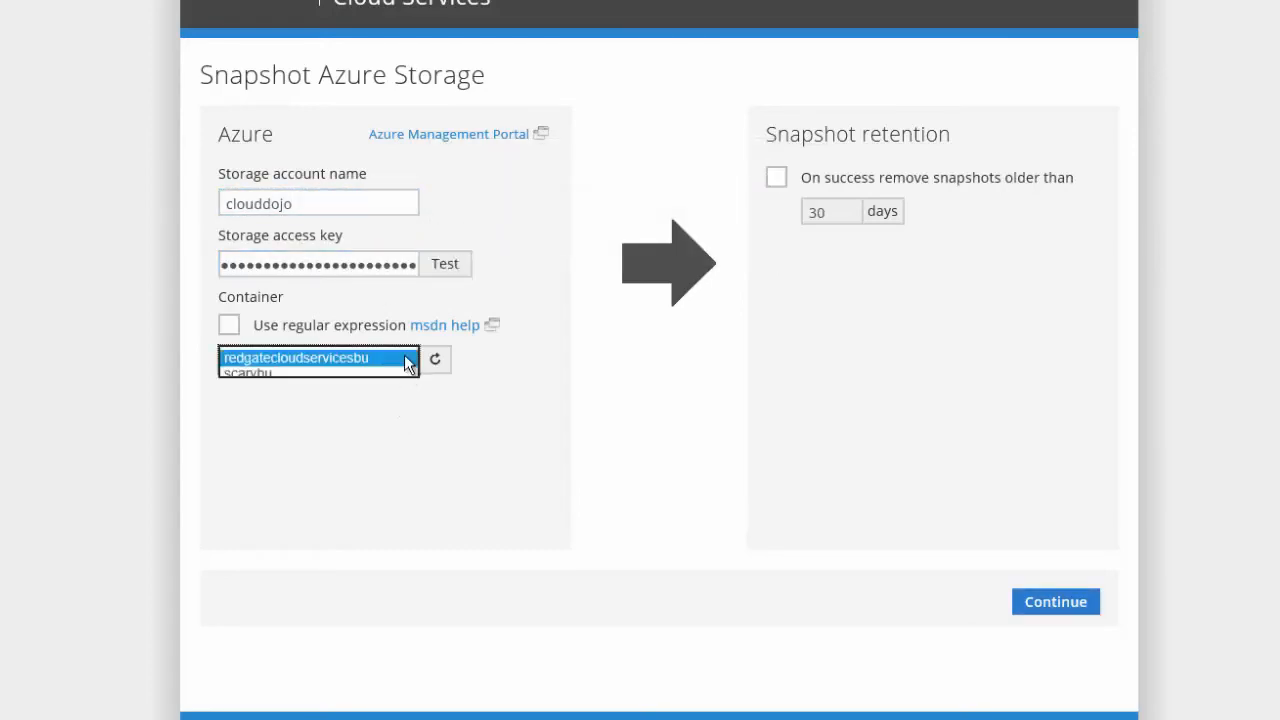
pyautogui.click(263, 376)
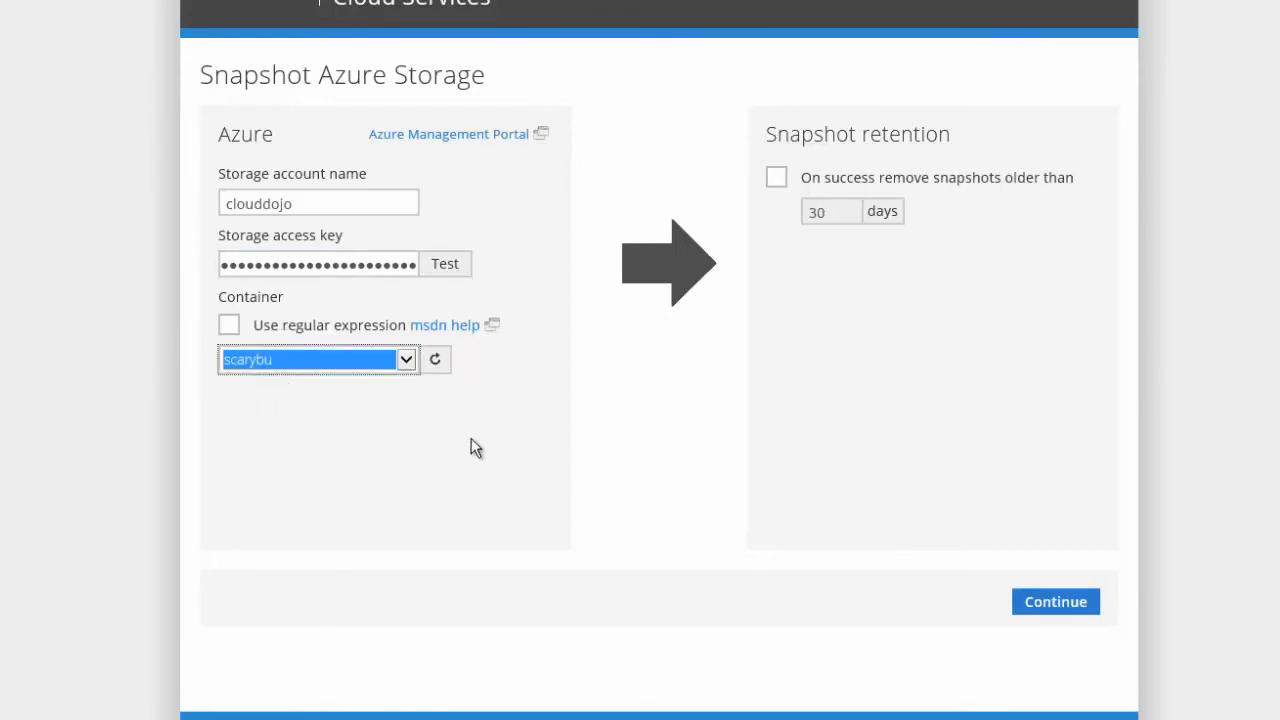
# Step: Enable removal of snapshots older than 2 days on success and run the snapshot job immediately
pyautogui.click(776, 180)
pyautogui.moveTo(837, 211); pyautogui.dragTo(774, 211)
pyautogui.write('2')
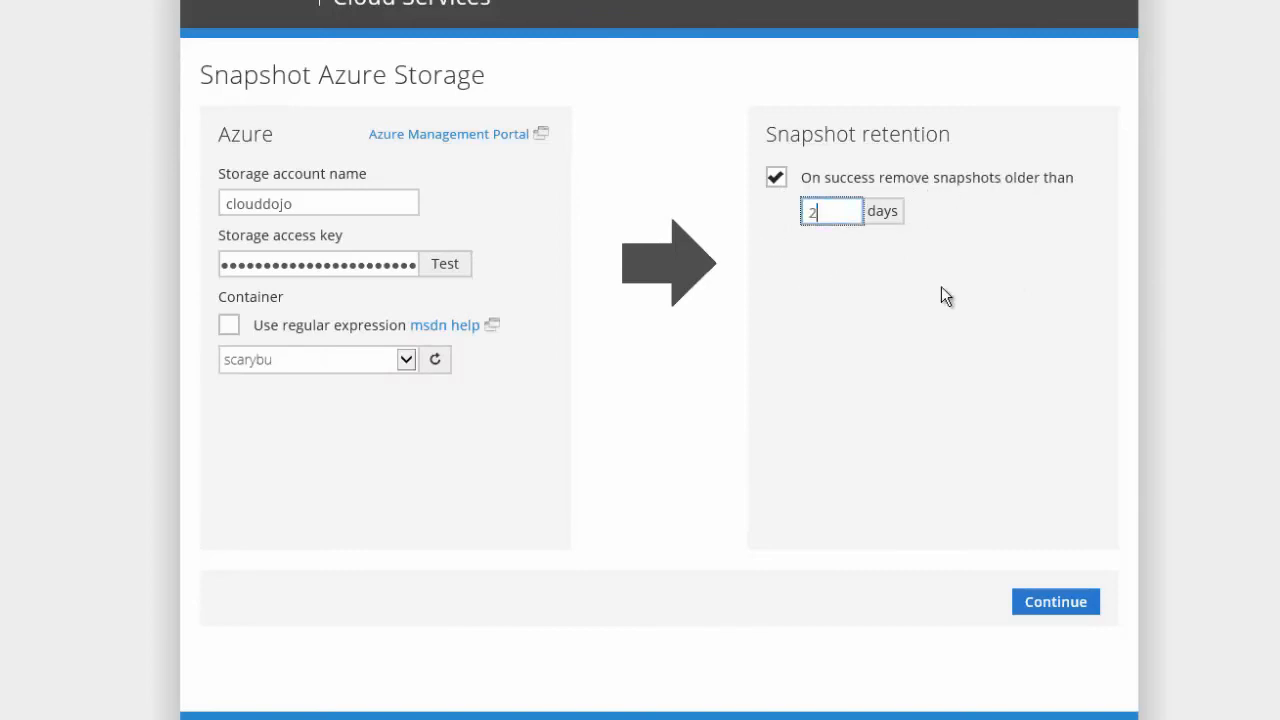
pyautogui.click(1048, 602)
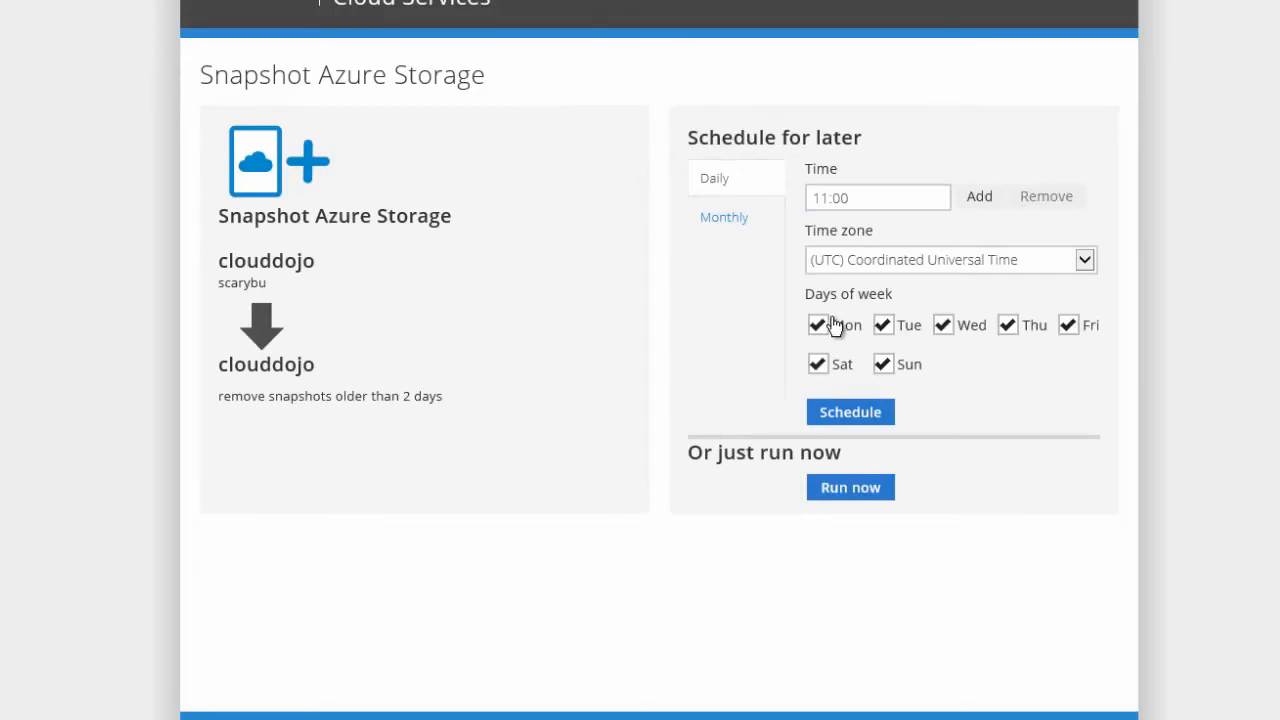
pyautogui.click(857, 492)
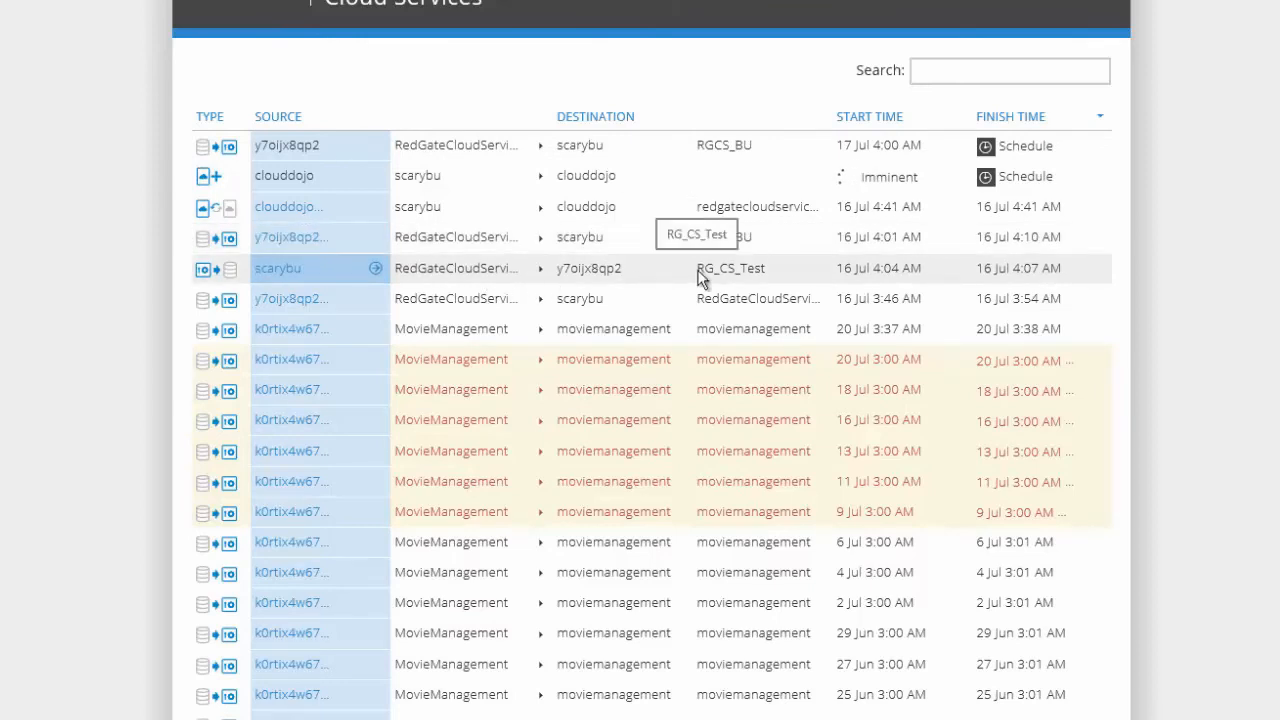
# Step: Create a new job that backs up an Azure table to Azure JSON.gz
pyautogui.click(703, 4)
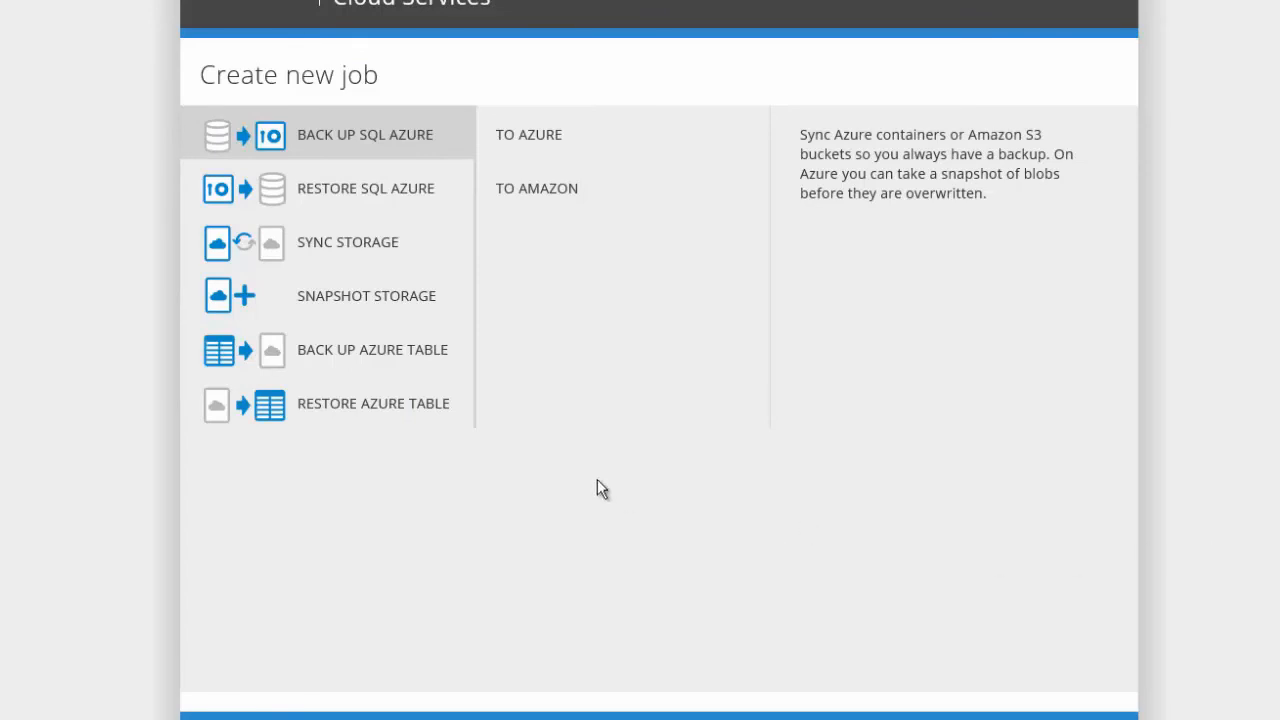
pyautogui.click(340, 368)
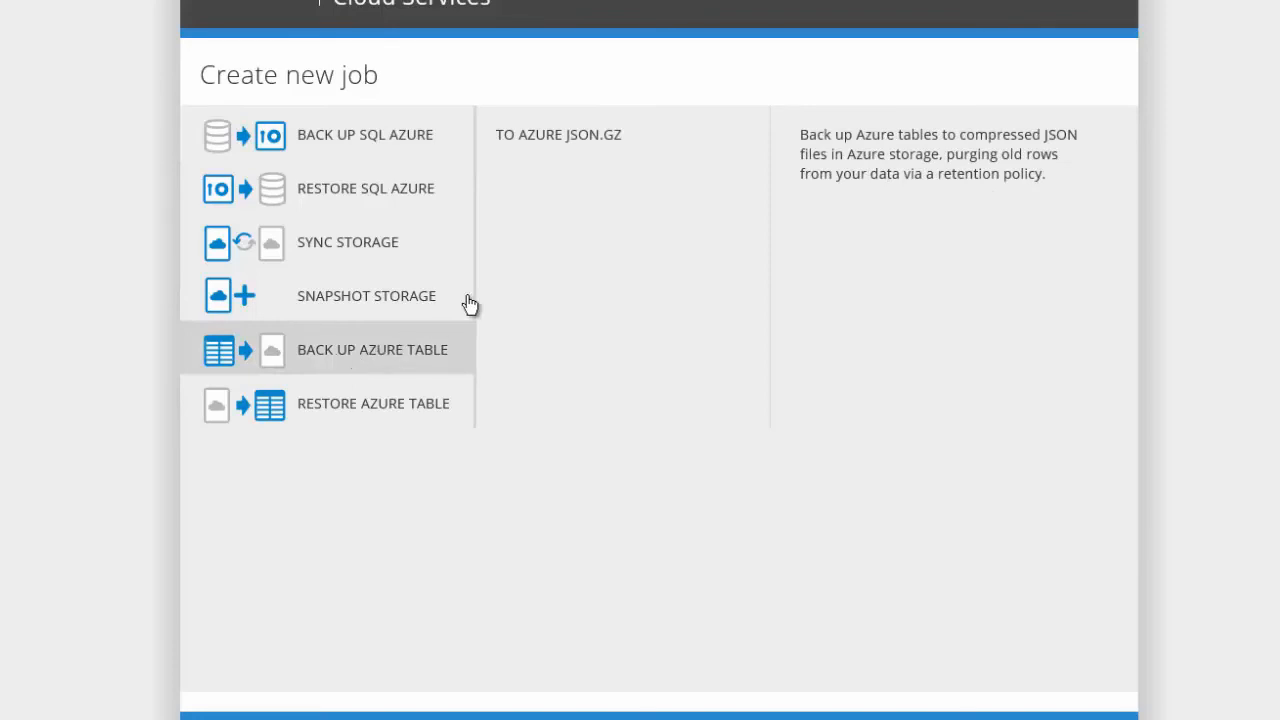
pyautogui.click(548, 156)
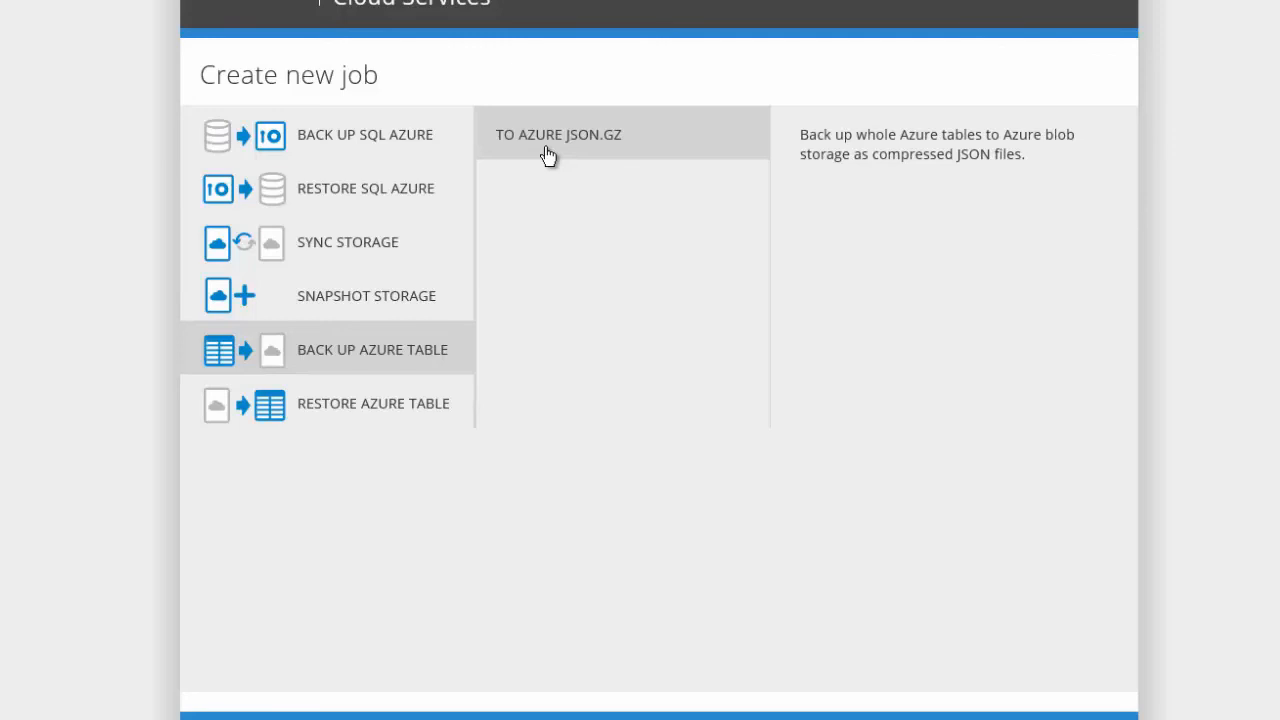
pyautogui.click(548, 156)
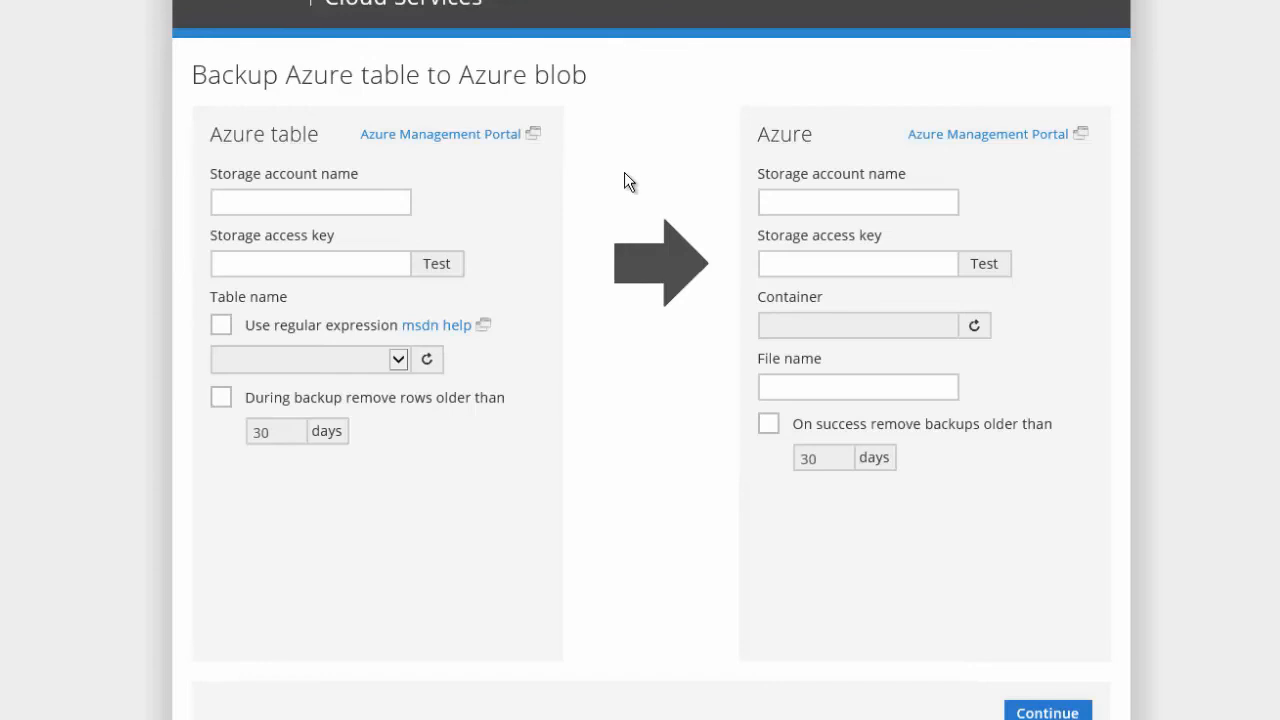
# Step: Set the table backup source to storage account clouddojo, enter its storage access key and test the connection
pyautogui.click(376, 208)
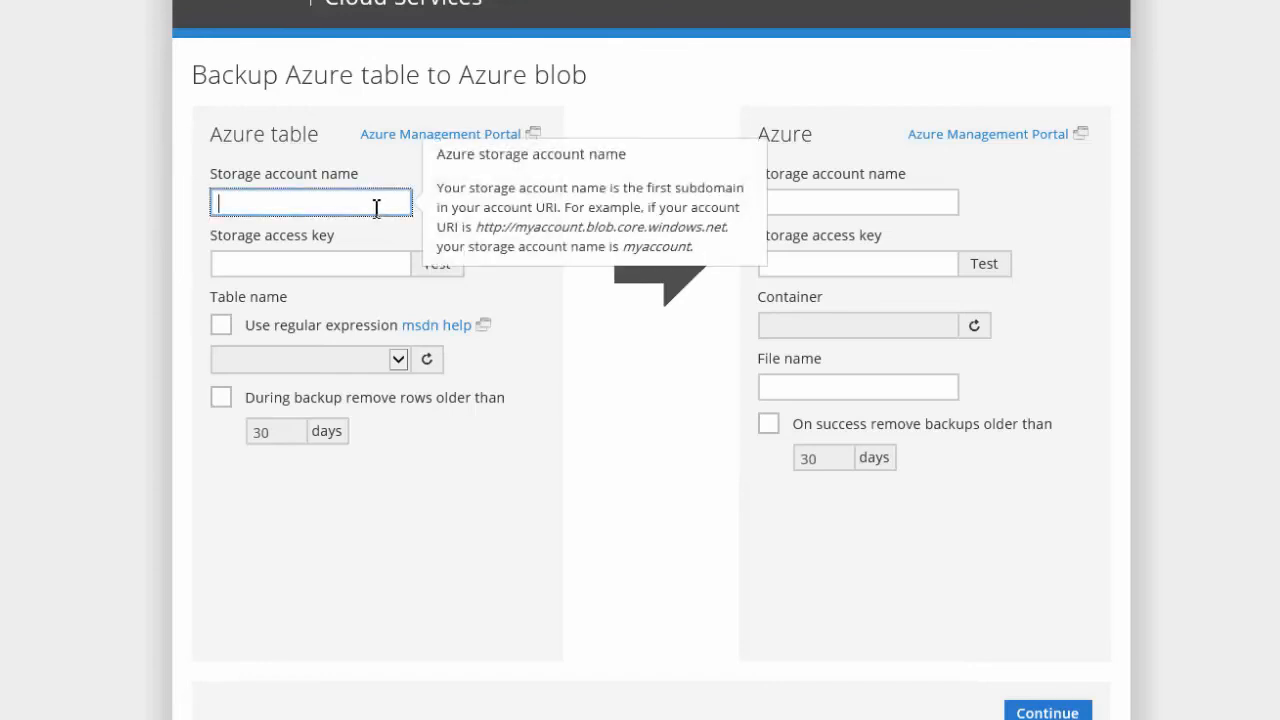
pyautogui.write('clouddojo')
pyautogui.press('Tab')
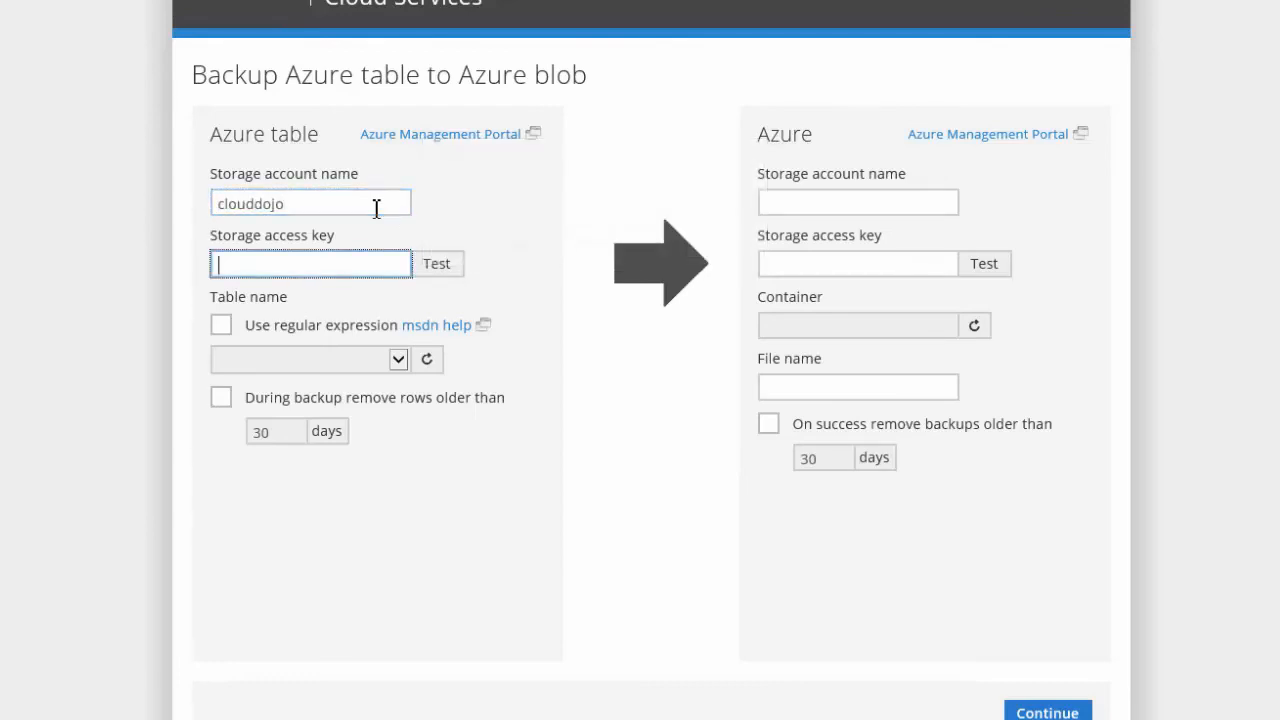
pyautogui.hotkey('ctrl', 'v')
pyautogui.click(436, 264)
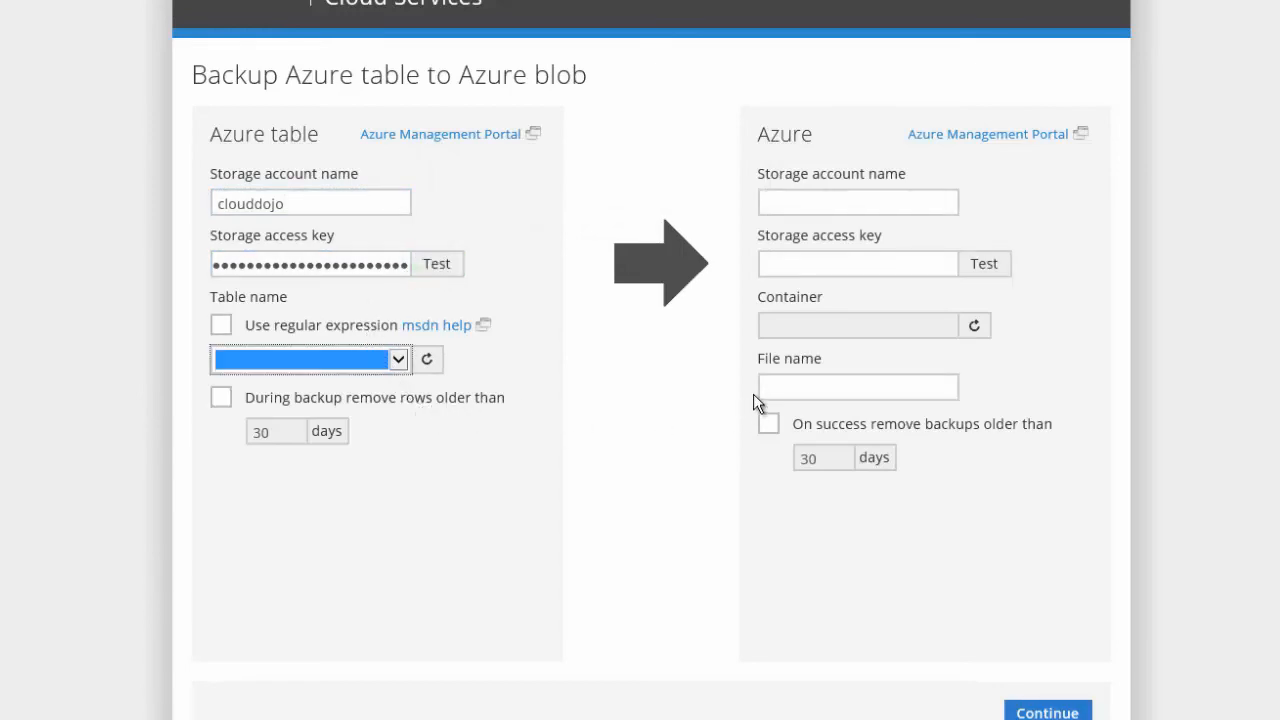
# Step: Examine the Azure destination's storage account name, storage access key and file name fields
pyautogui.click(871, 205)
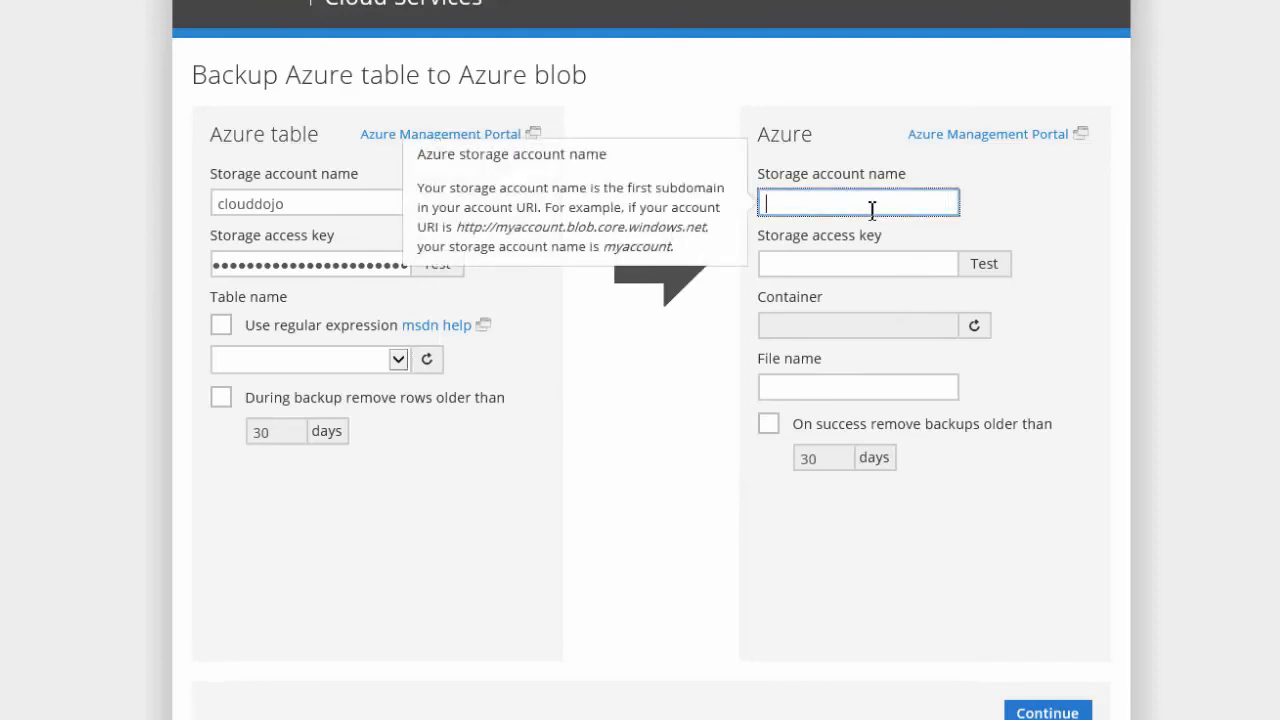
pyautogui.click(857, 263)
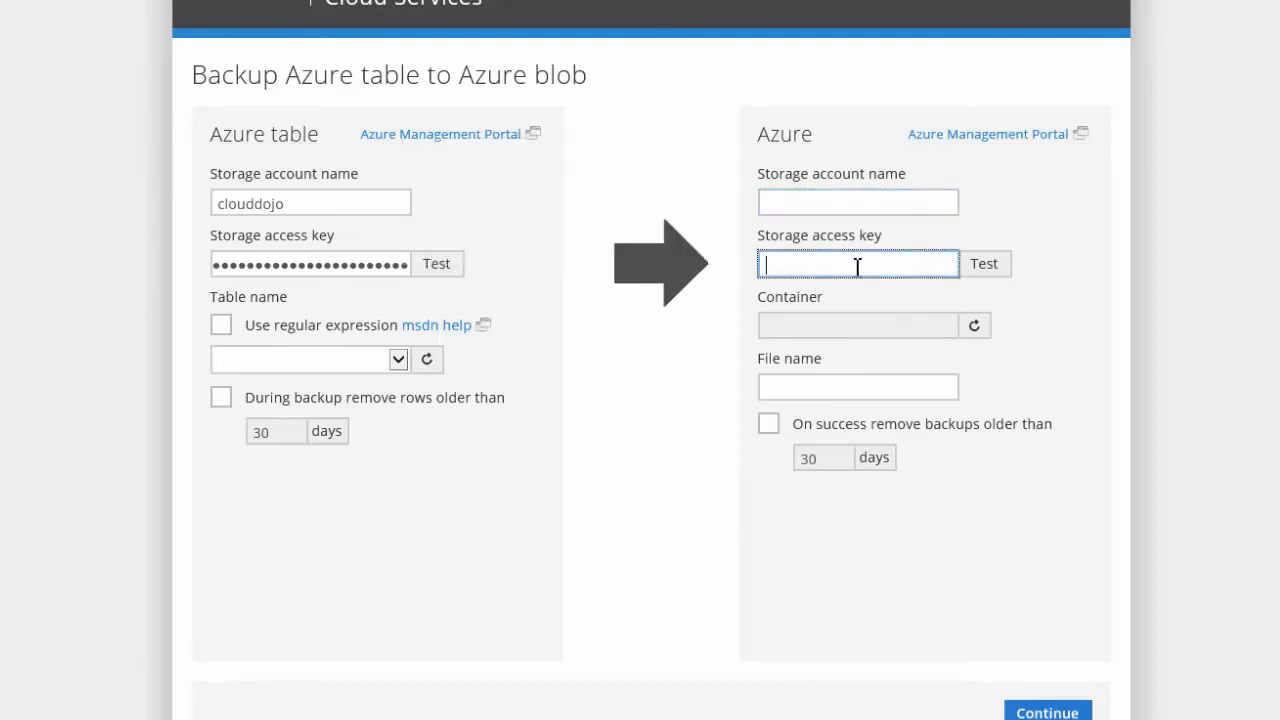
pyautogui.click(855, 390)
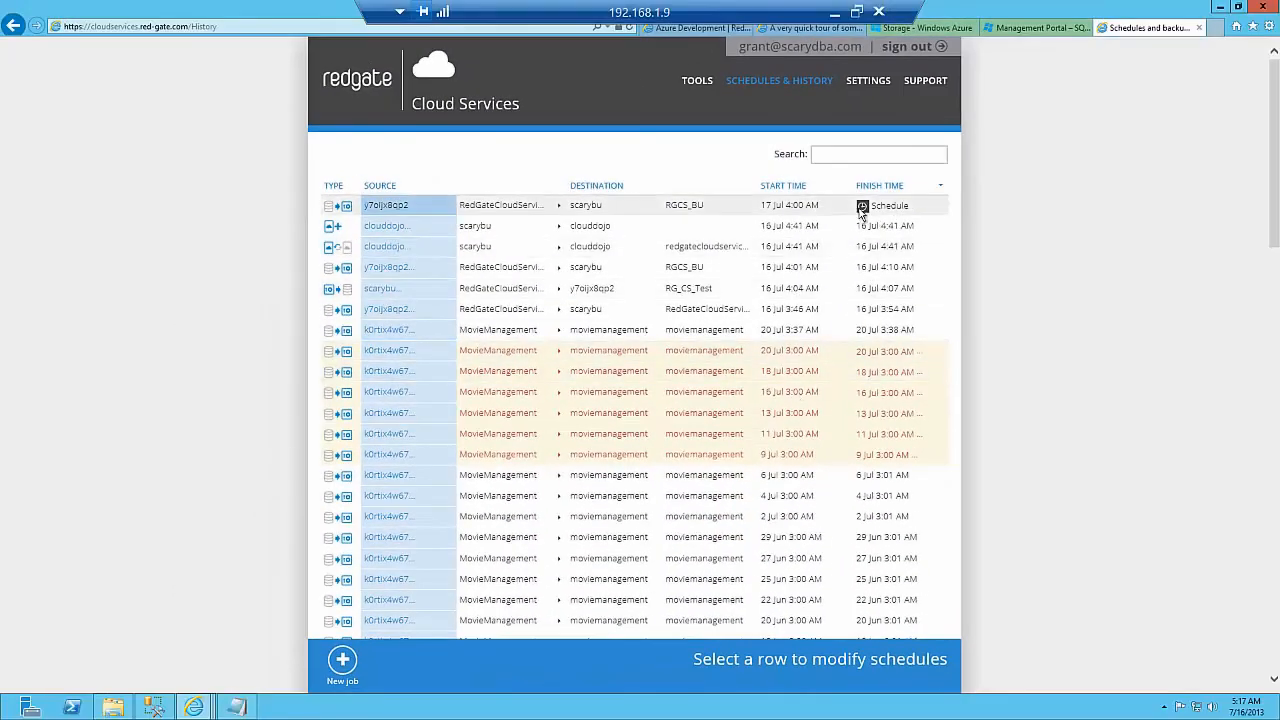
# Step: Edit the scheduled RedGateCloudServices backup to RGCS_BU, keeping its source and destination settings, and proceed to its schedule
pyautogui.click(493, 207)
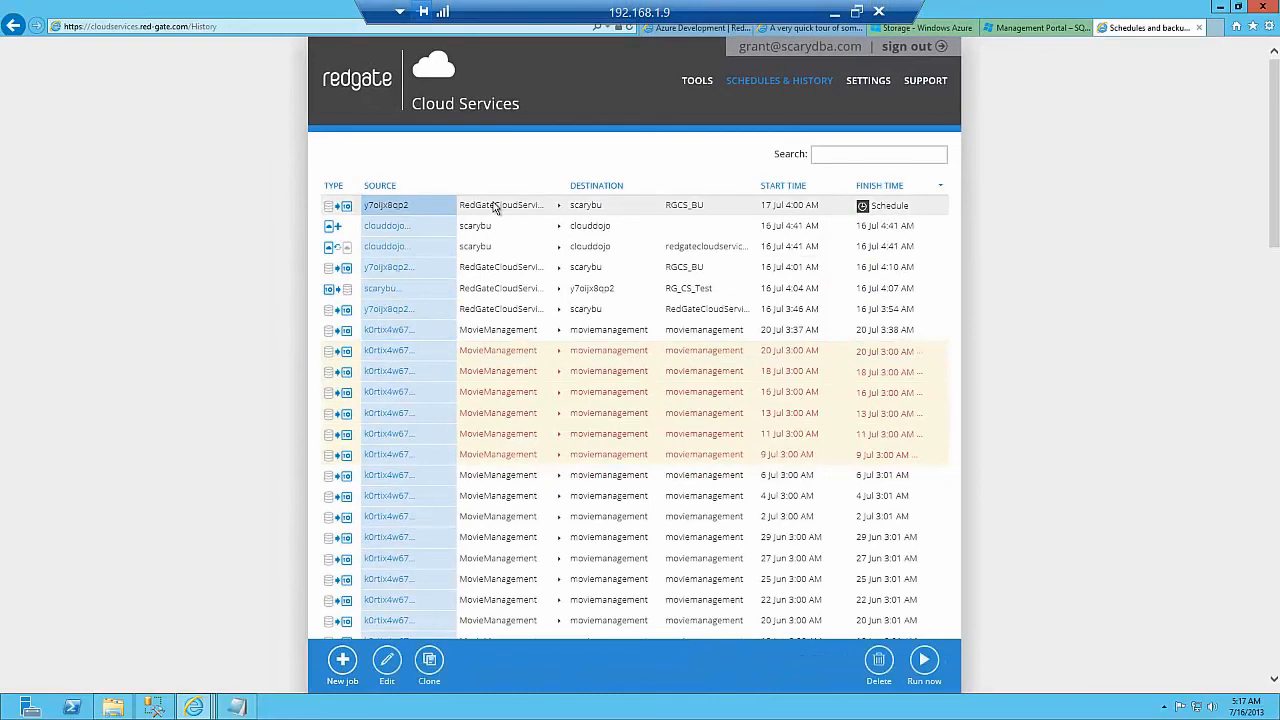
pyautogui.click(385, 662)
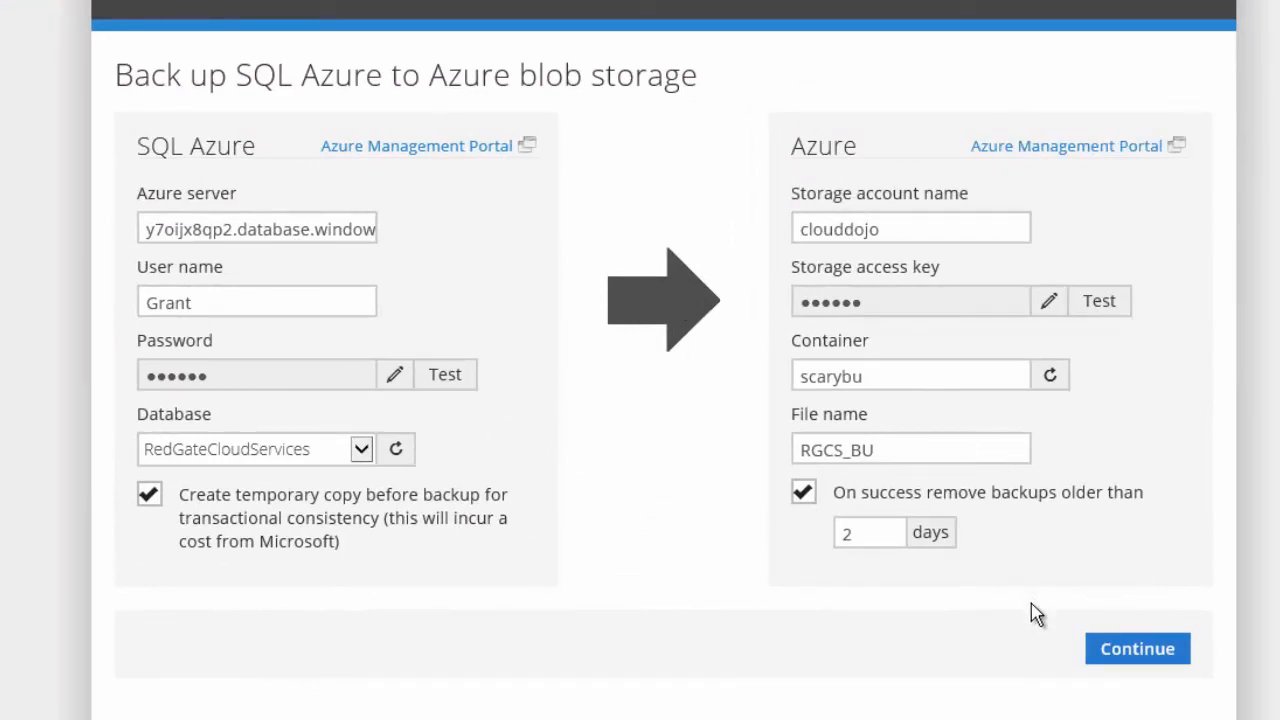
pyautogui.click(1143, 650)
pyautogui.click(1142, 649)
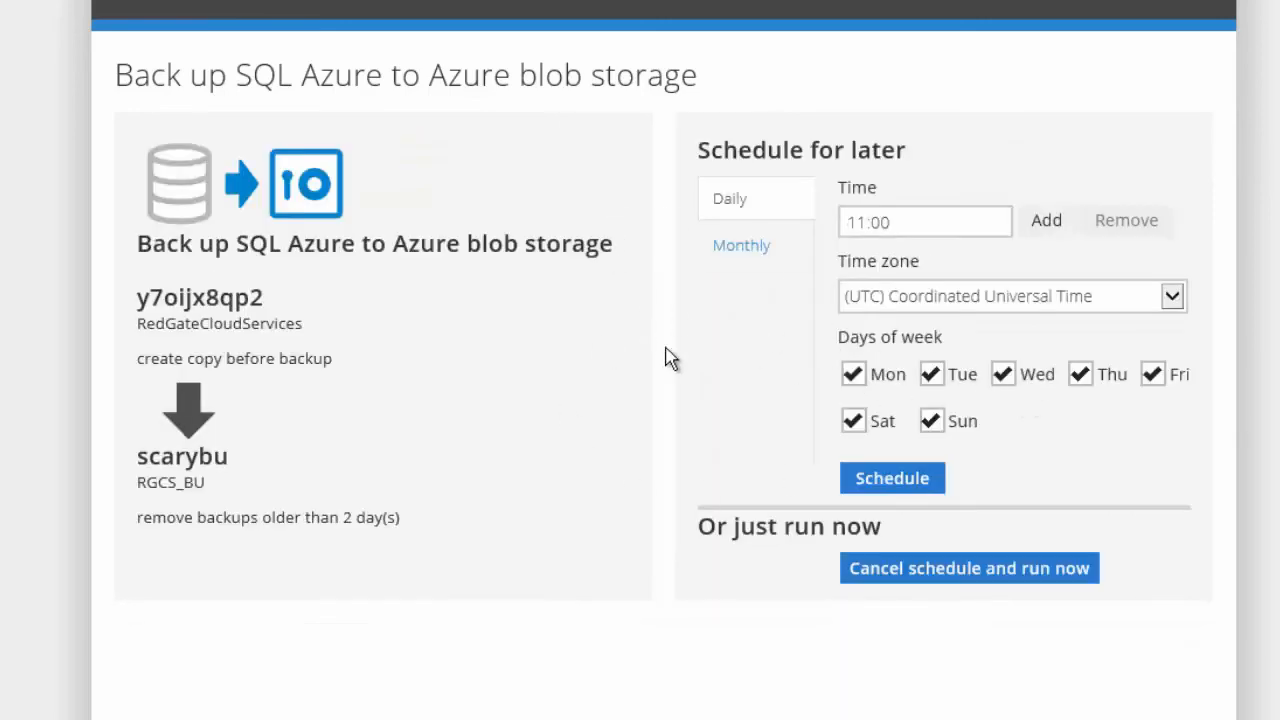
# Step: Set the daily backup time to 3:00 and save the schedule
pyautogui.click(848, 222)
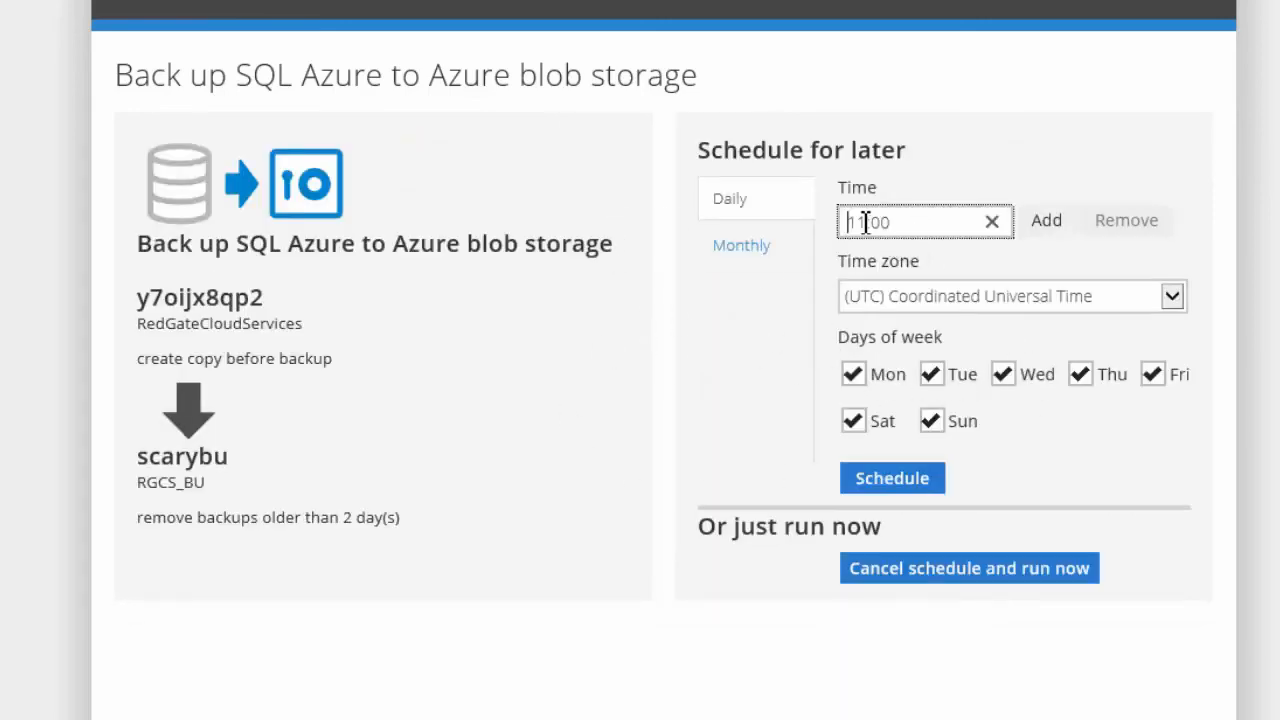
pyautogui.hotkey('shift', 'Right')
pyautogui.hotkey('shift', 'Right')
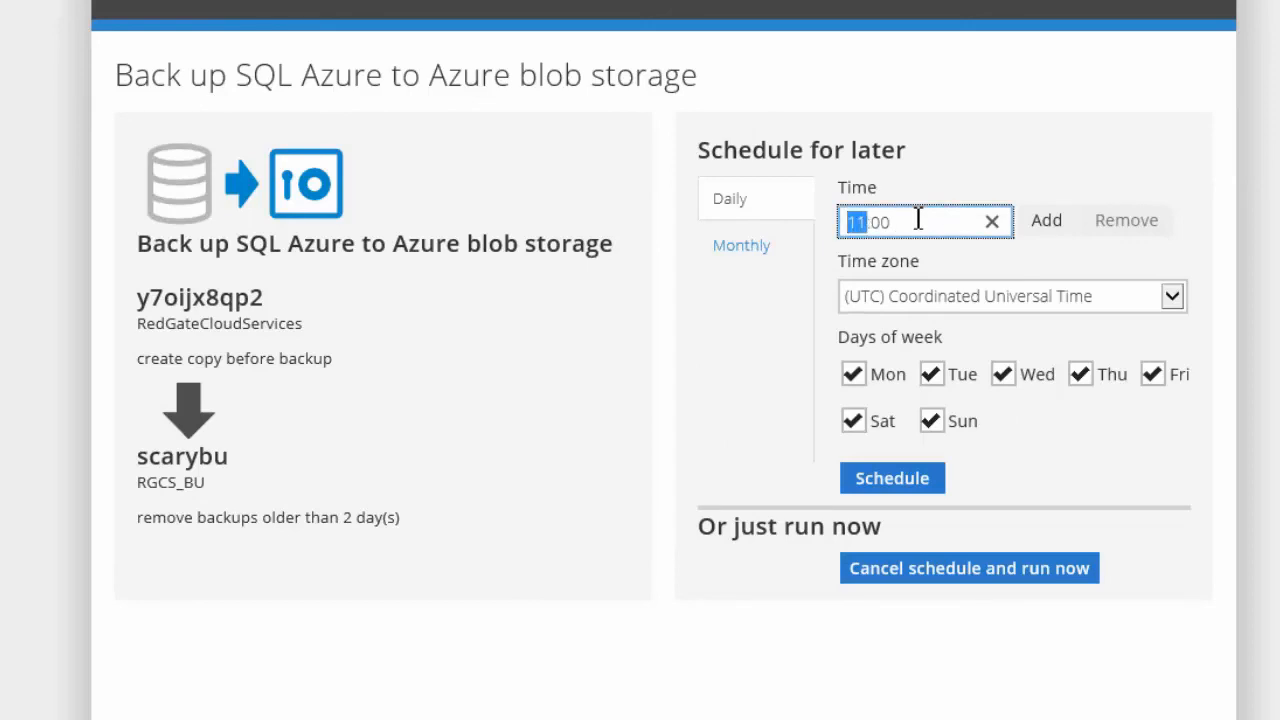
pyautogui.write('3')
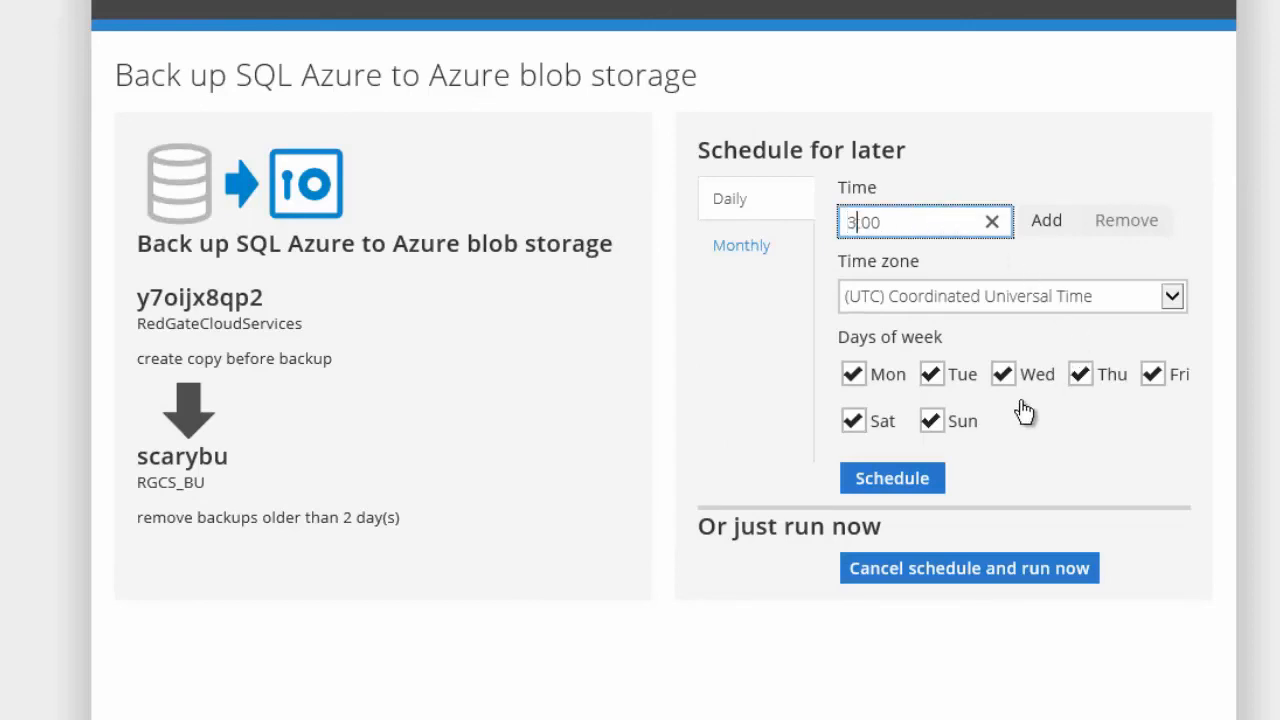
pyautogui.click(922, 483)
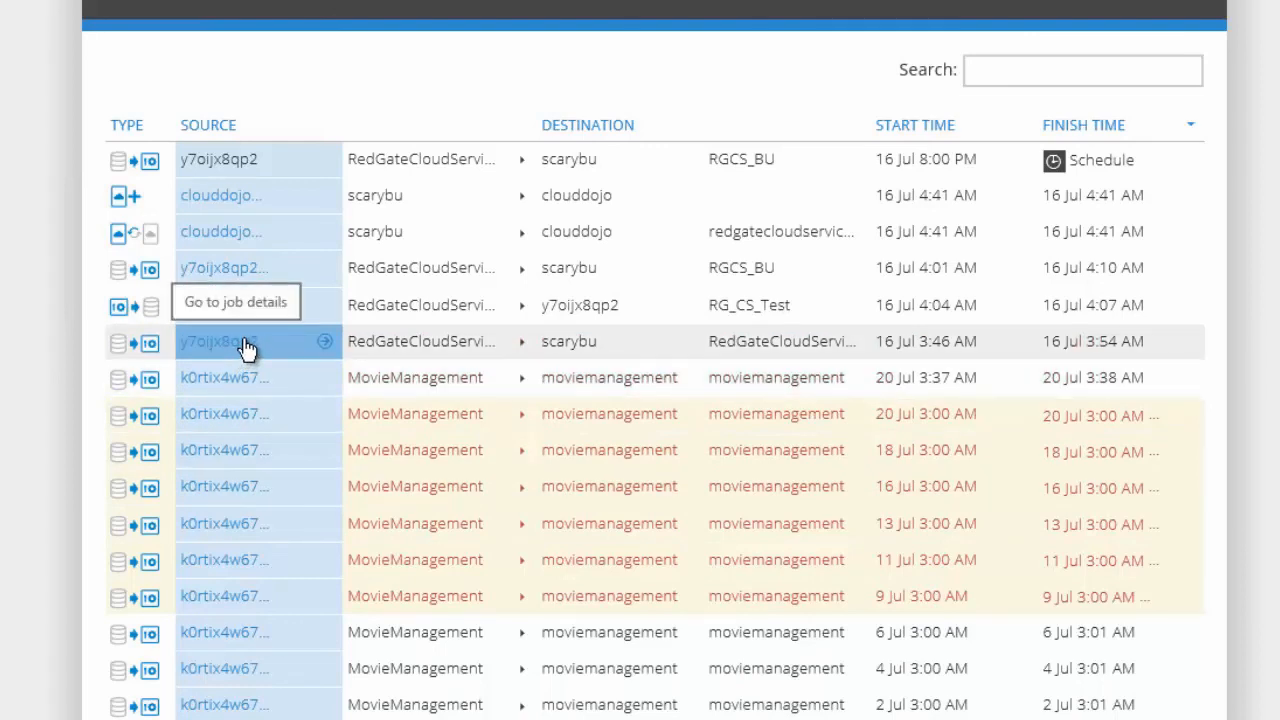
# Step: View the details of a completed job, the support information and the list of available tools
pyautogui.click(228, 310)
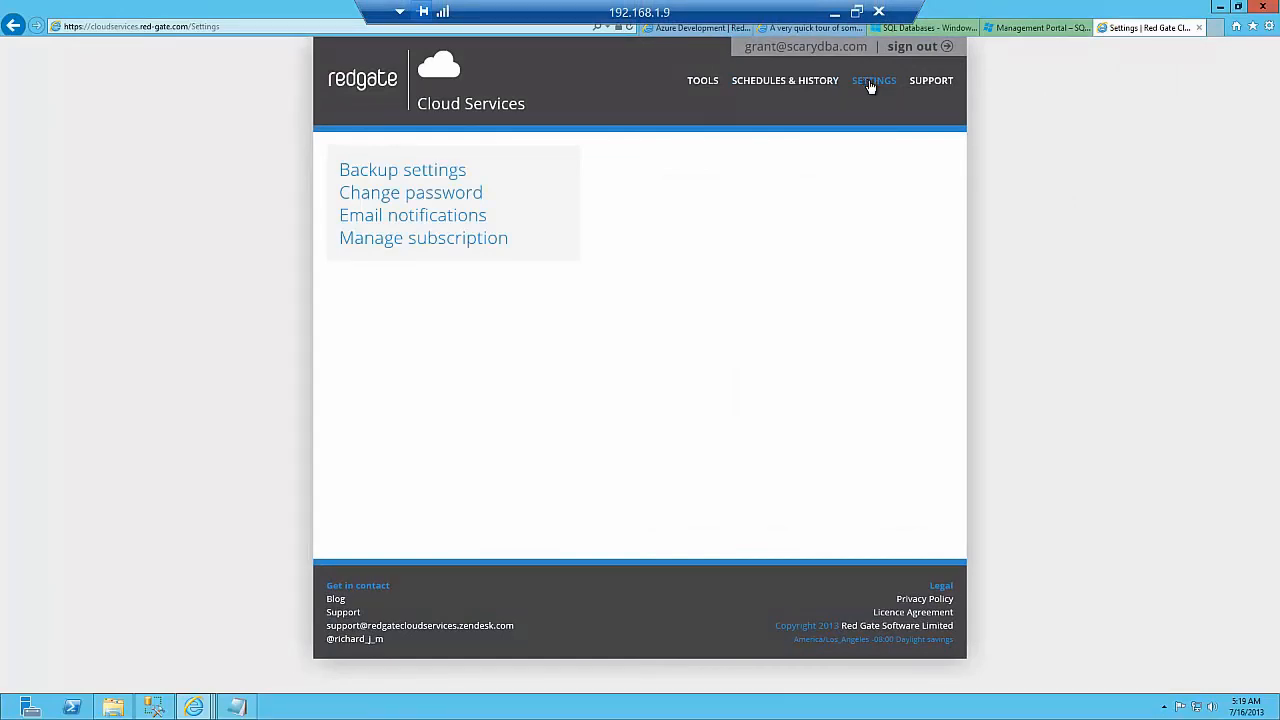
pyautogui.click(931, 81)
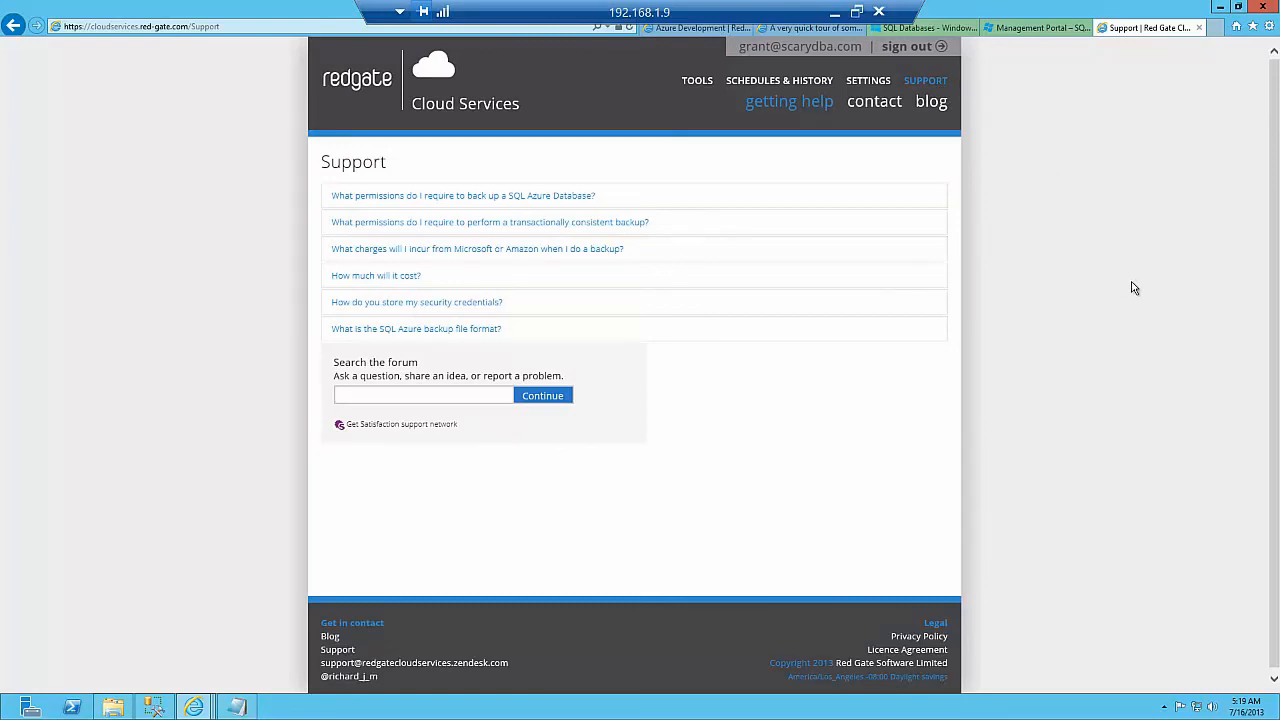
pyautogui.click(696, 82)
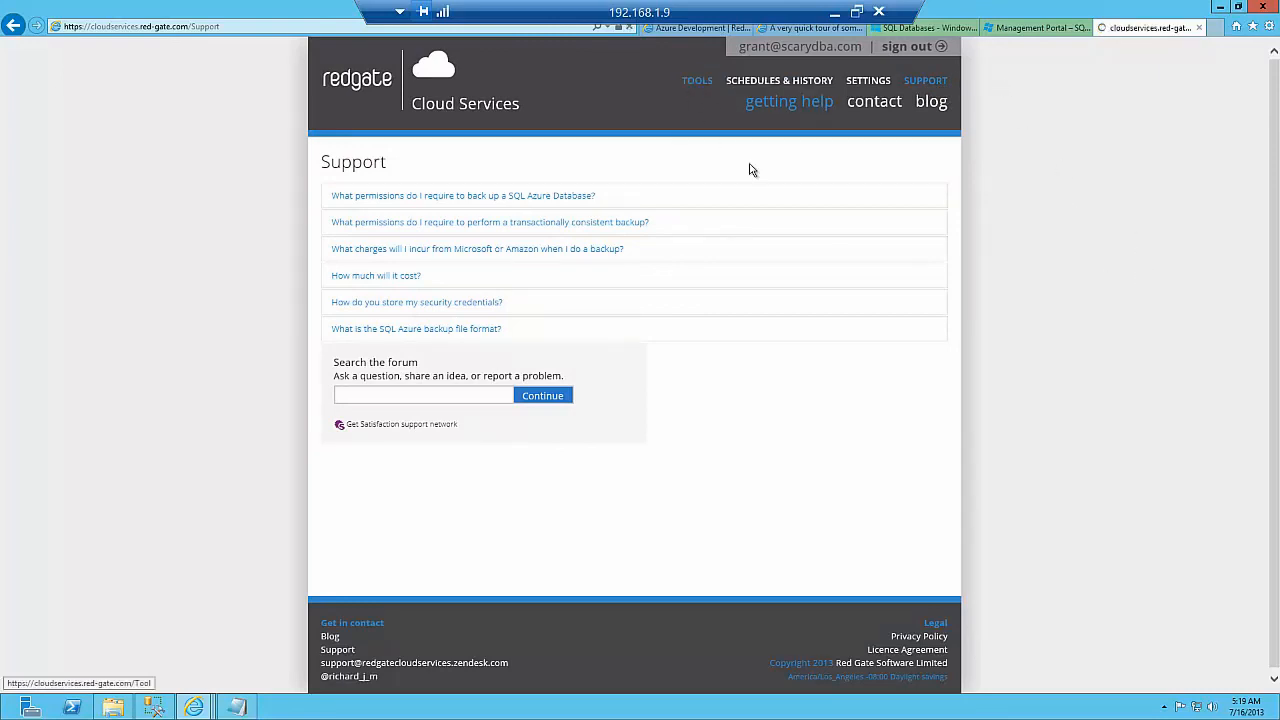